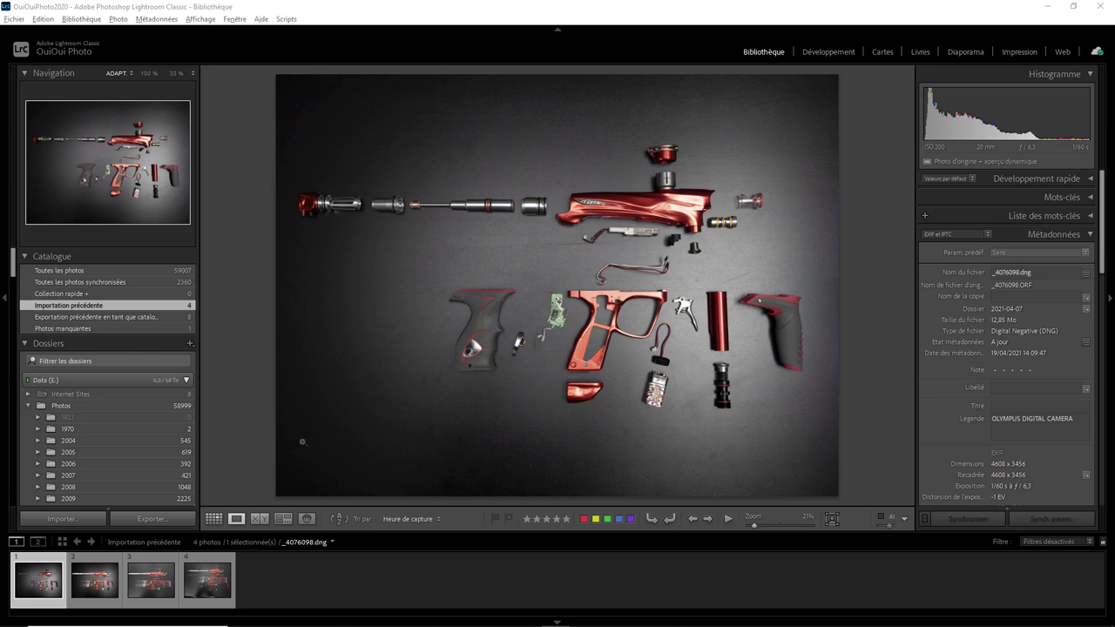
View the third photo, then the fourth: _4076252.dng, a 0.6 s blurred long exposure
left_click(150, 588)
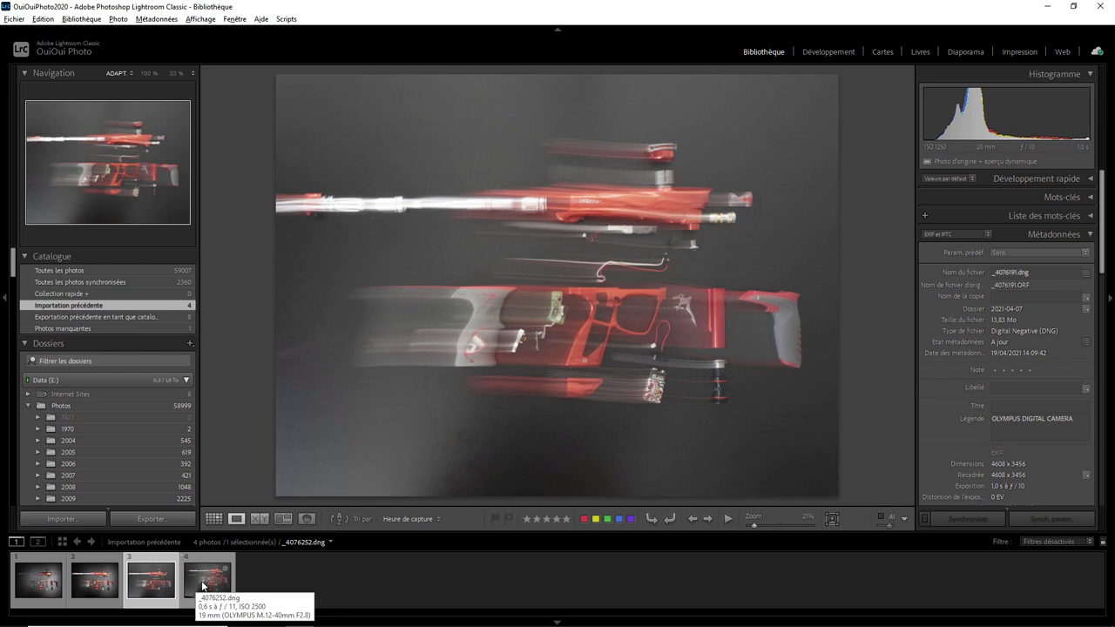
left_click(202, 581)
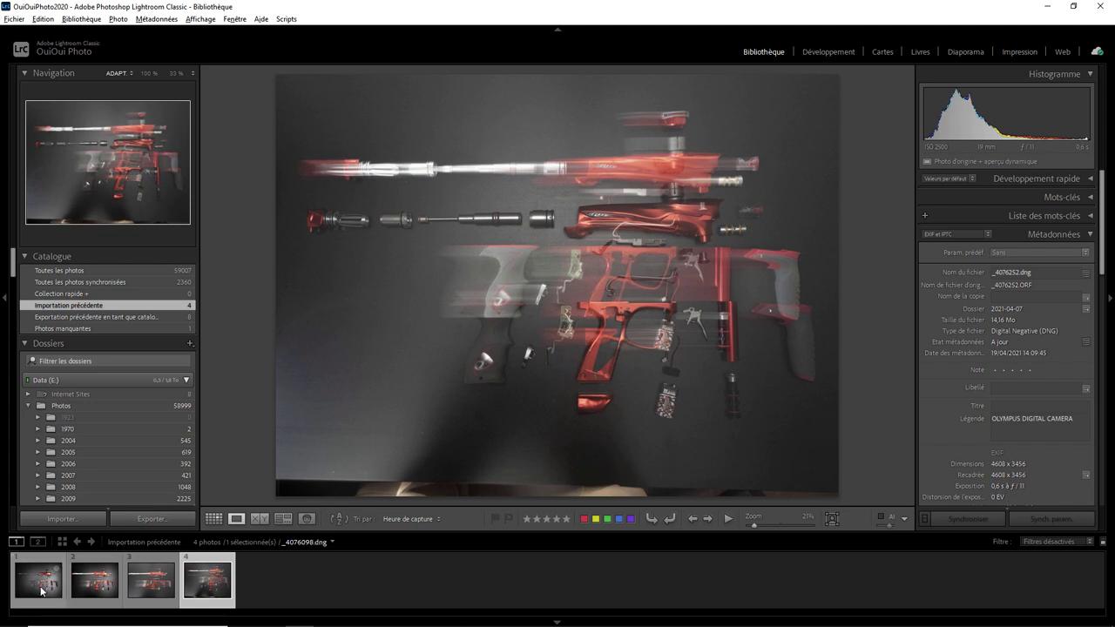
Select the second, edited version of the sharp marker shot in the filmstrip
left_click(93, 589)
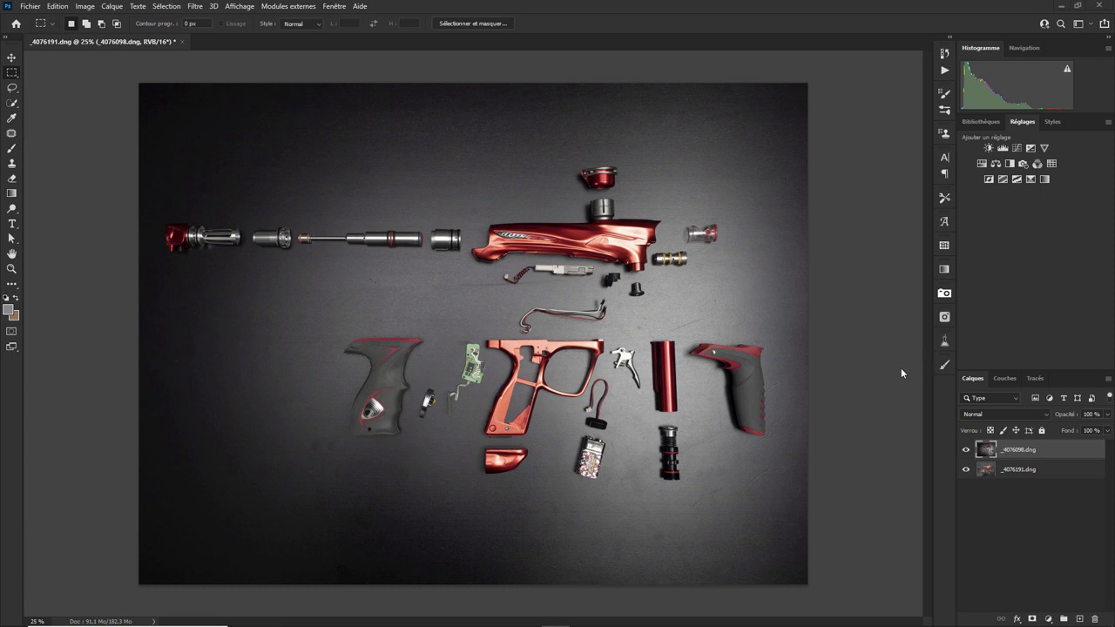
left_click(965, 450)
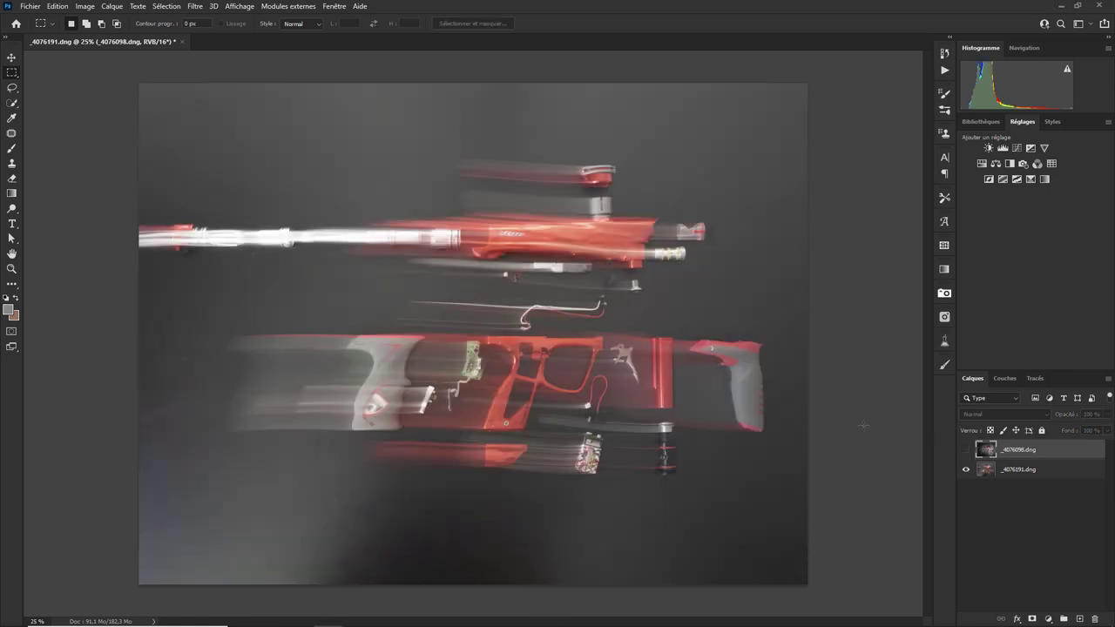
key("ctrl+plus")
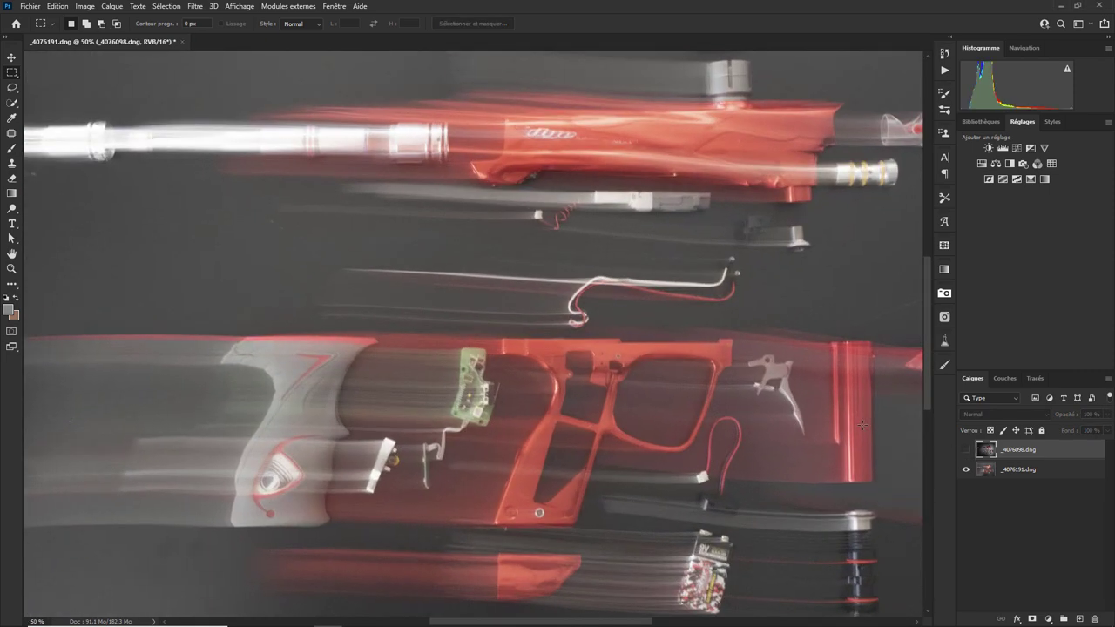
key("ctrl+plus")
mouse_move(677, 435)
left_mouse_down()
mouse_move(604, 316)
mouse_move(600, 283)
left_mouse_up()
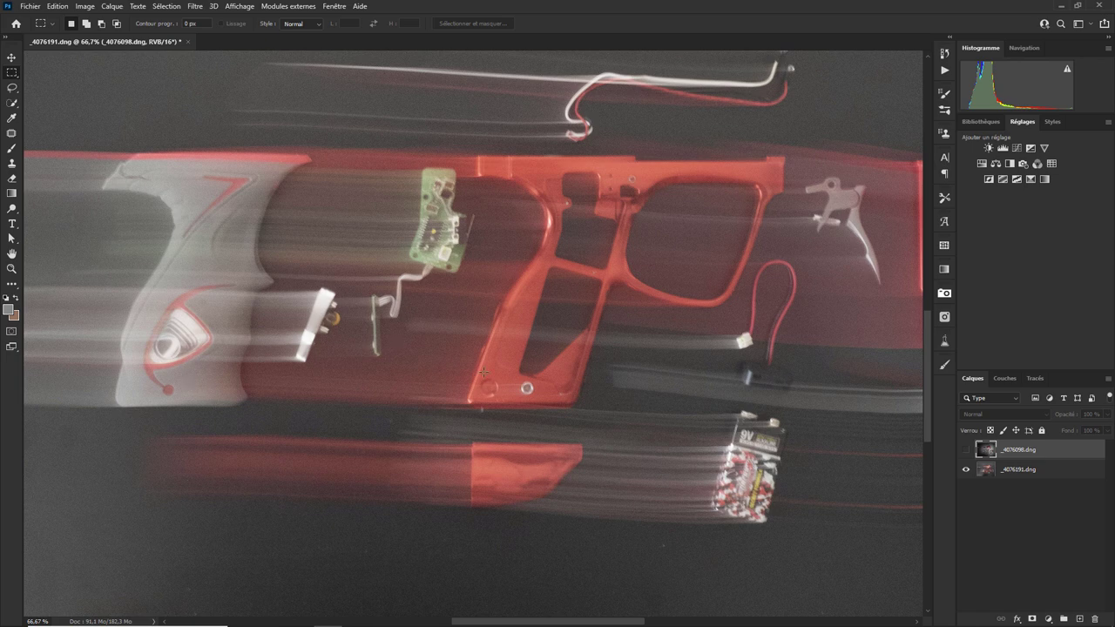
left_click(965, 449)
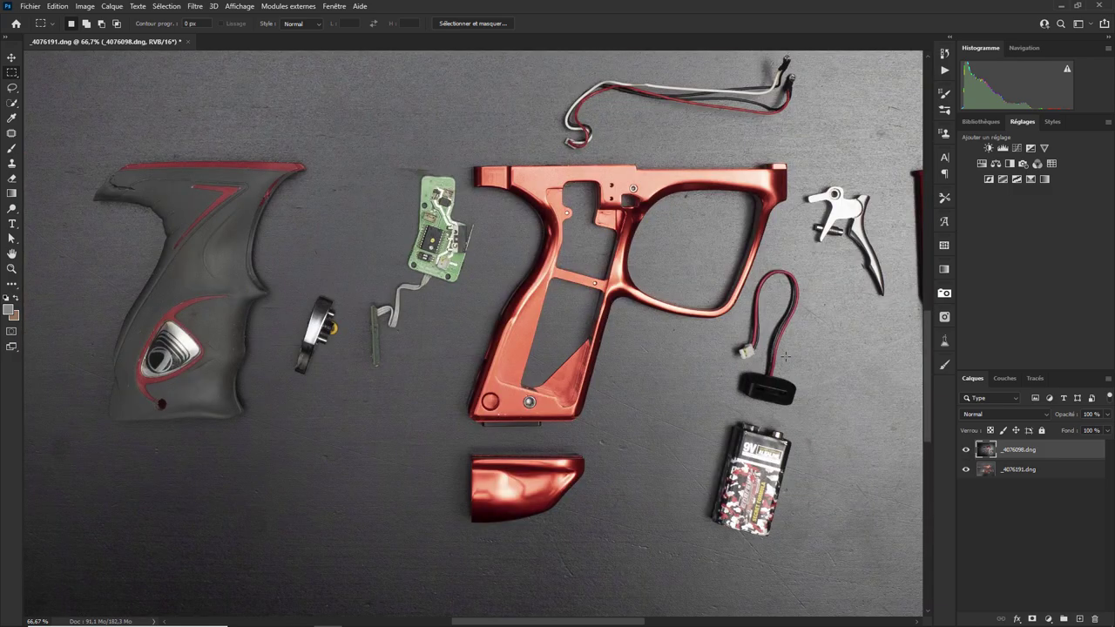
key("ctrl+minus")
key("ctrl+minus")
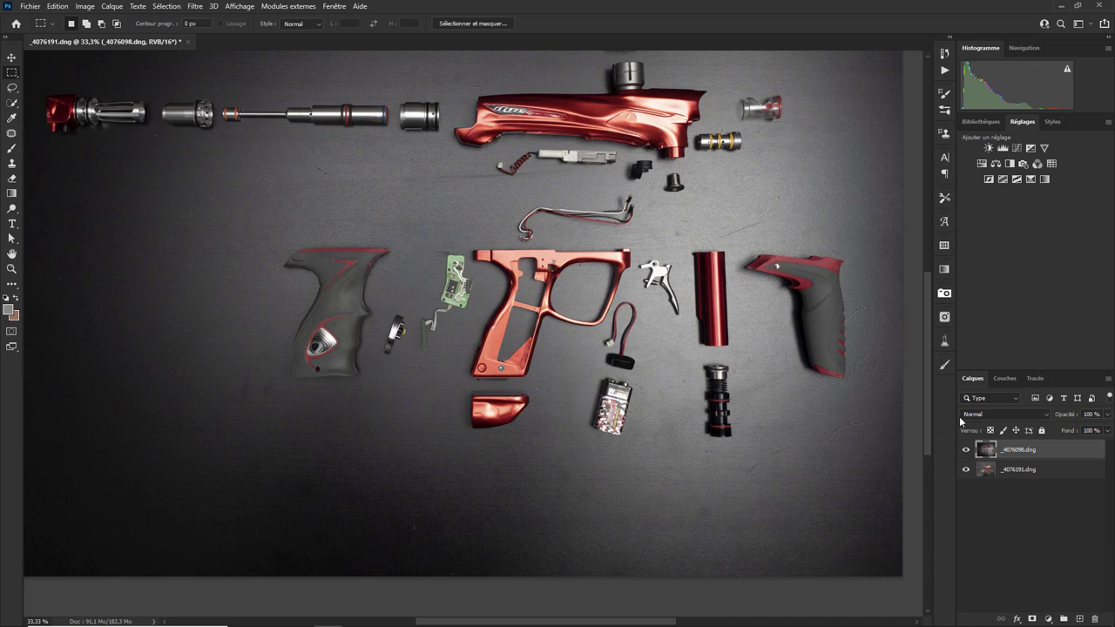
left_click(1106, 414)
Set the sharp top layer's opacity to about 53% so the blurred streaks show through
left_click_drag(1107, 429, 1064, 433)
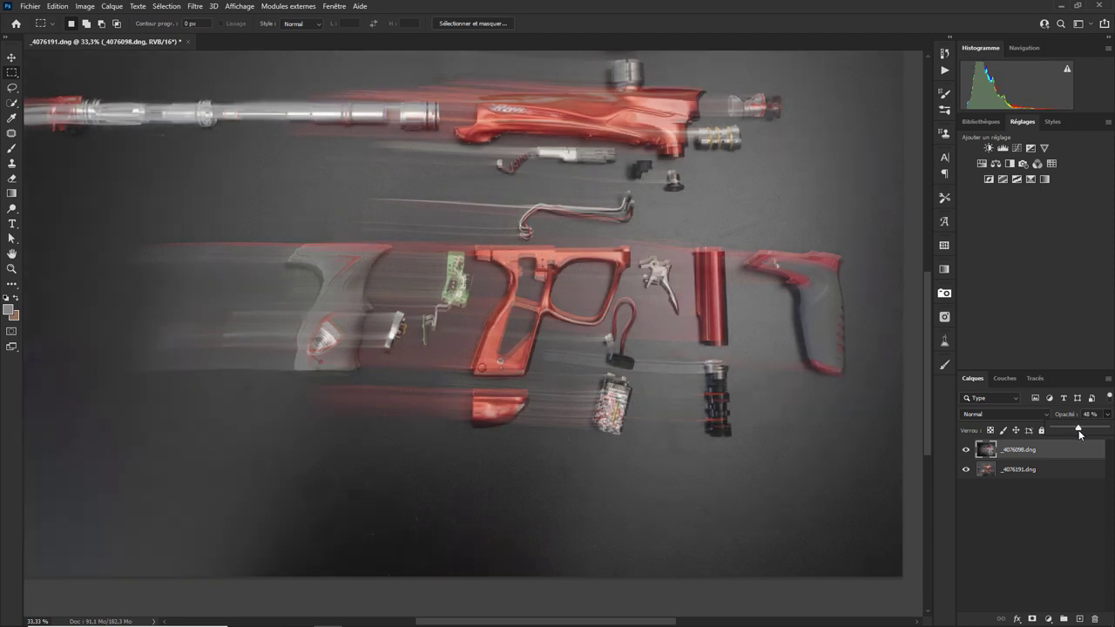
left_click_drag(1078, 433, 1053, 433)
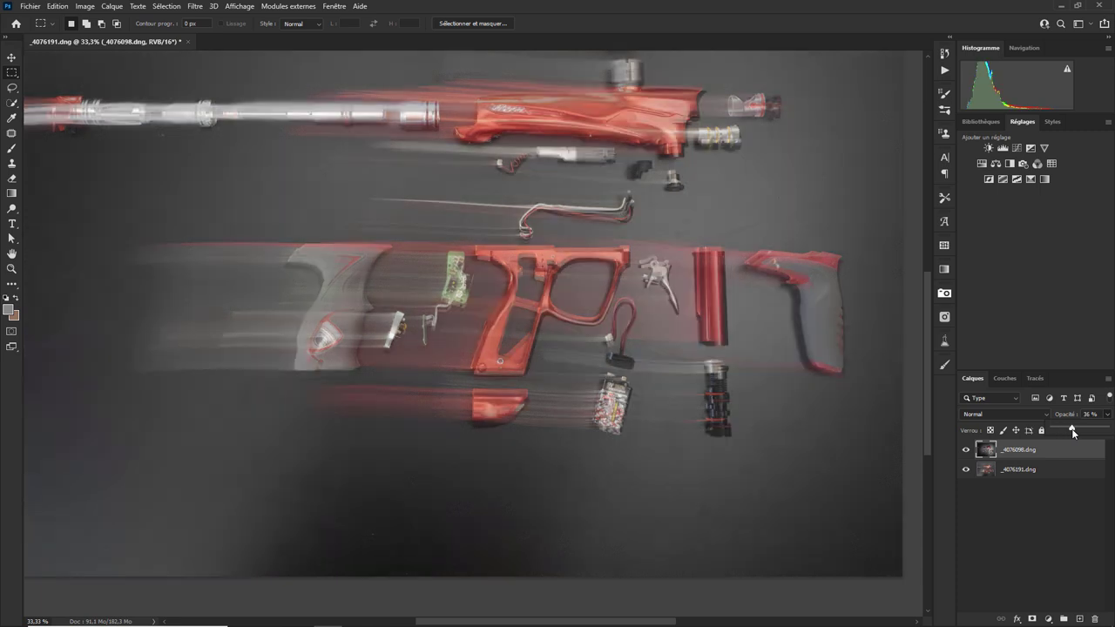
left_click_drag(1072, 432, 1050, 432)
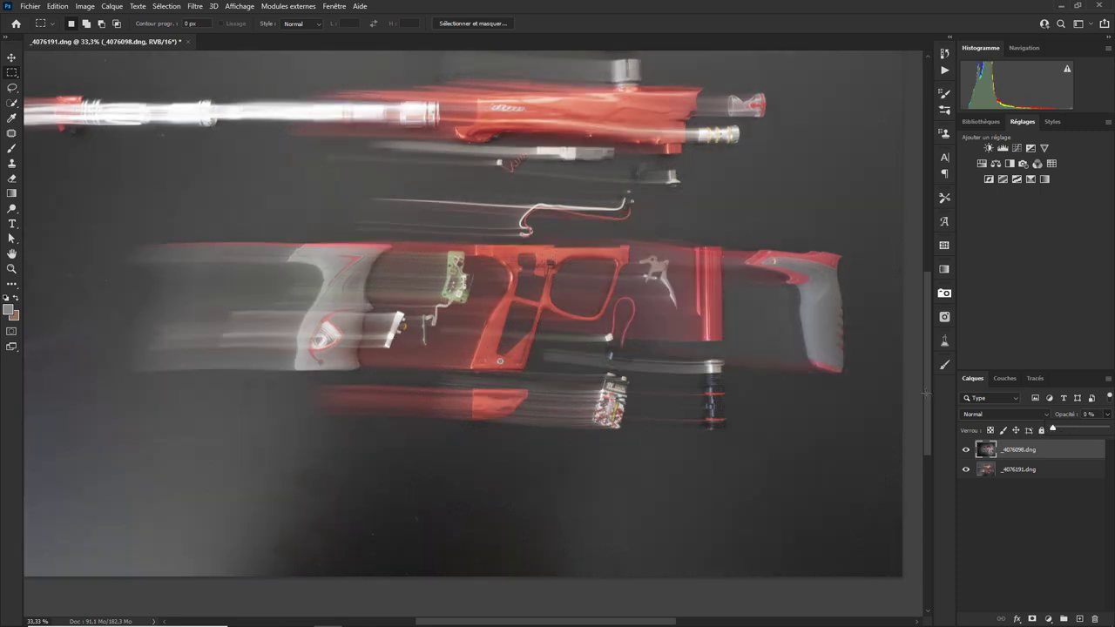
left_click_drag(1060, 429, 1089, 429)
left_click_drag(1090, 430, 1081, 429)
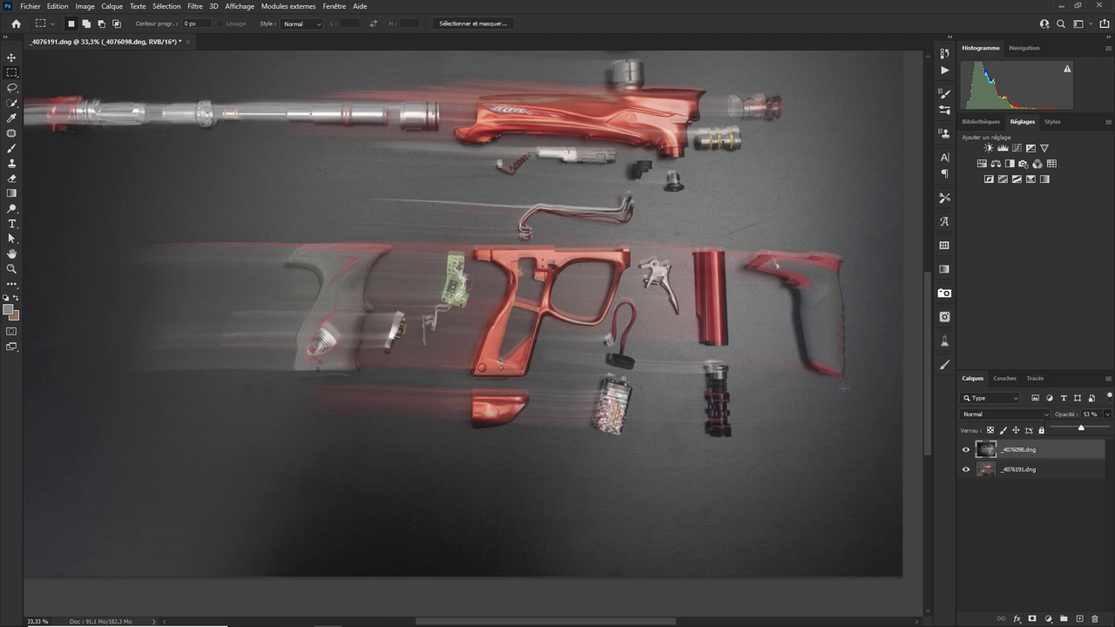
Blend the sharp layer in Incrustation (Overlay) mode for stronger contrast and red tones
left_click(988, 412)
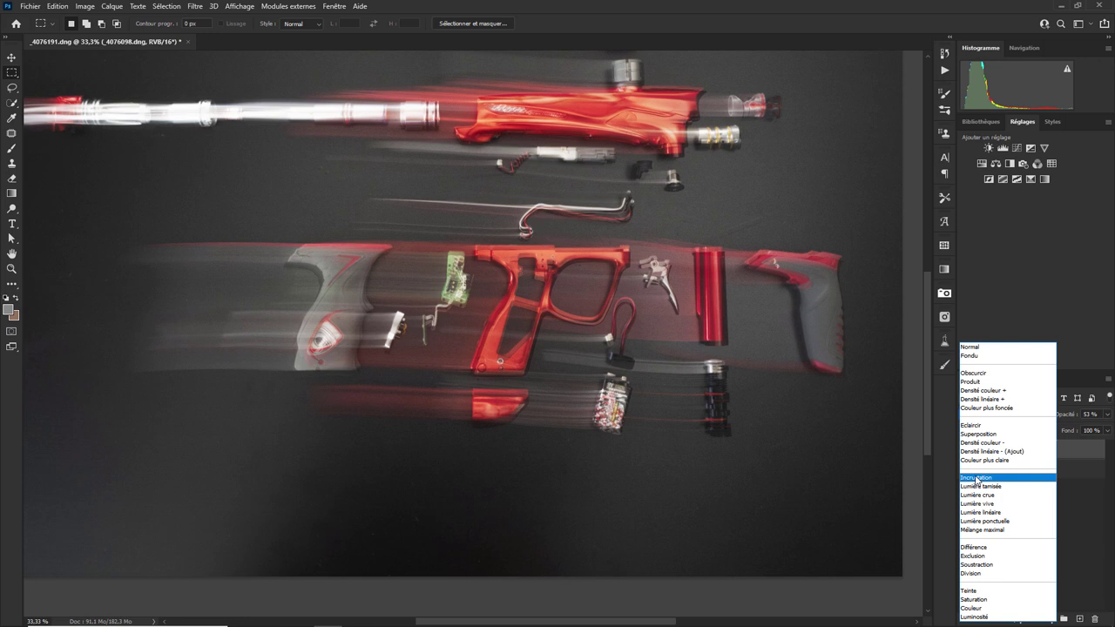
left_click(977, 478)
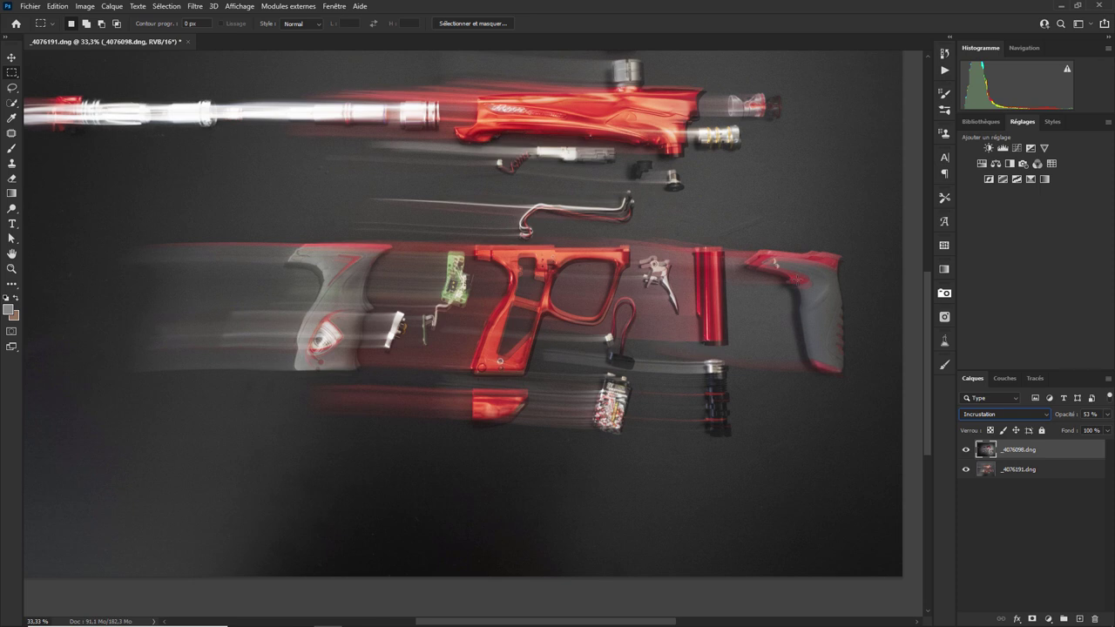
key("ctrl+plus")
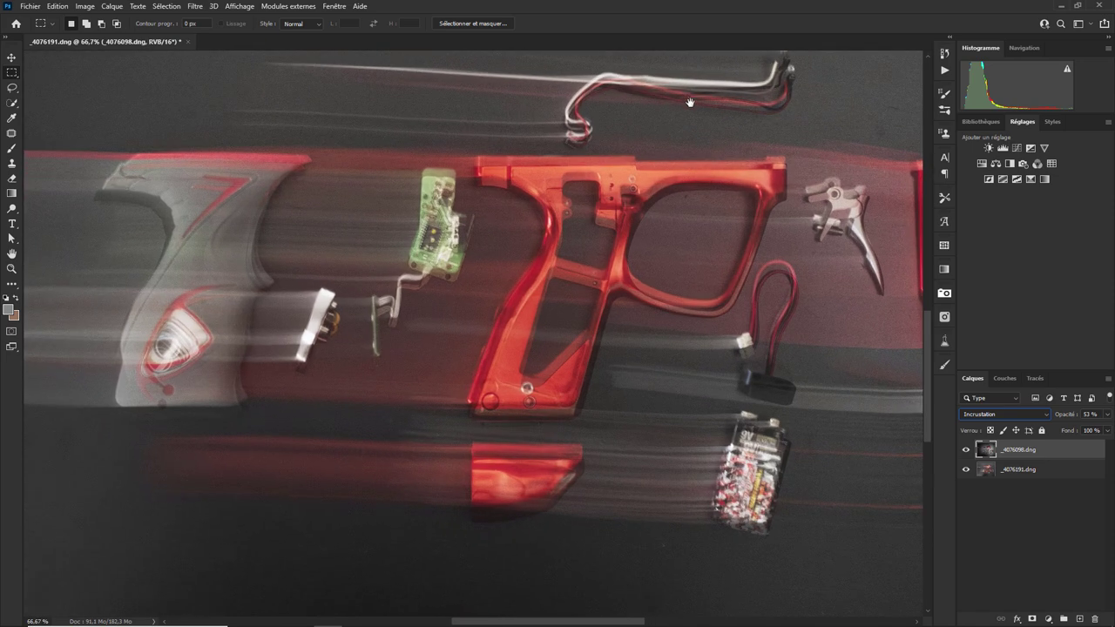
key("ctrl+plus")
left_click_drag(705, 96, 368, 411)
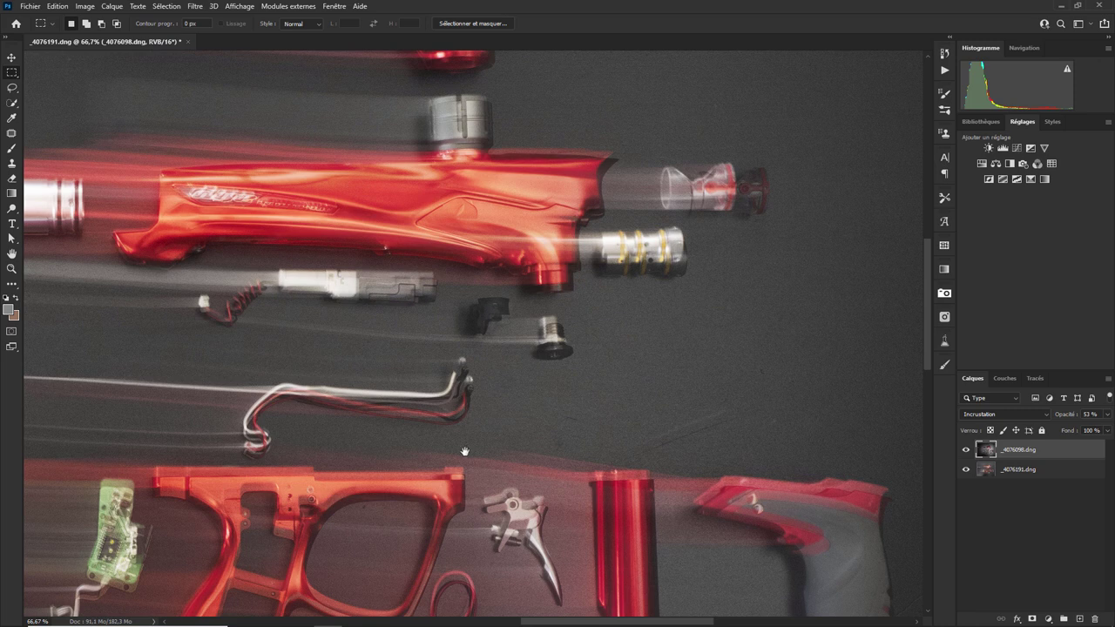
left_click_drag(464, 448, 576, 234)
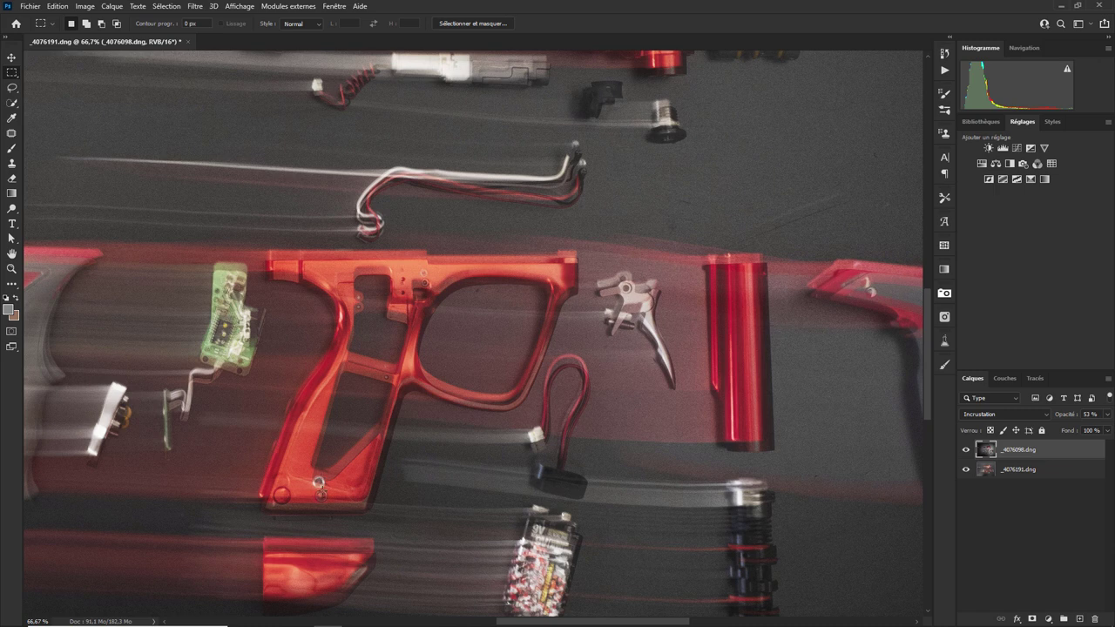
key("shift+alt+n")
left_click(1014, 472)
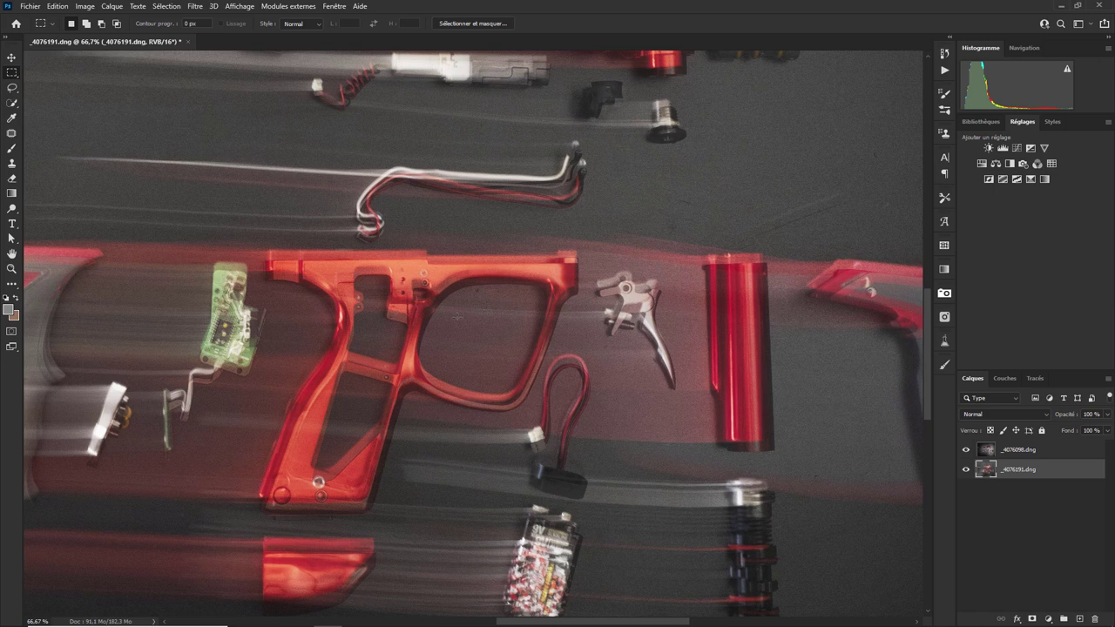
Nudge the blurred bottom layer about 9 px across and 2 px down to align the parts
left_click(12, 58)
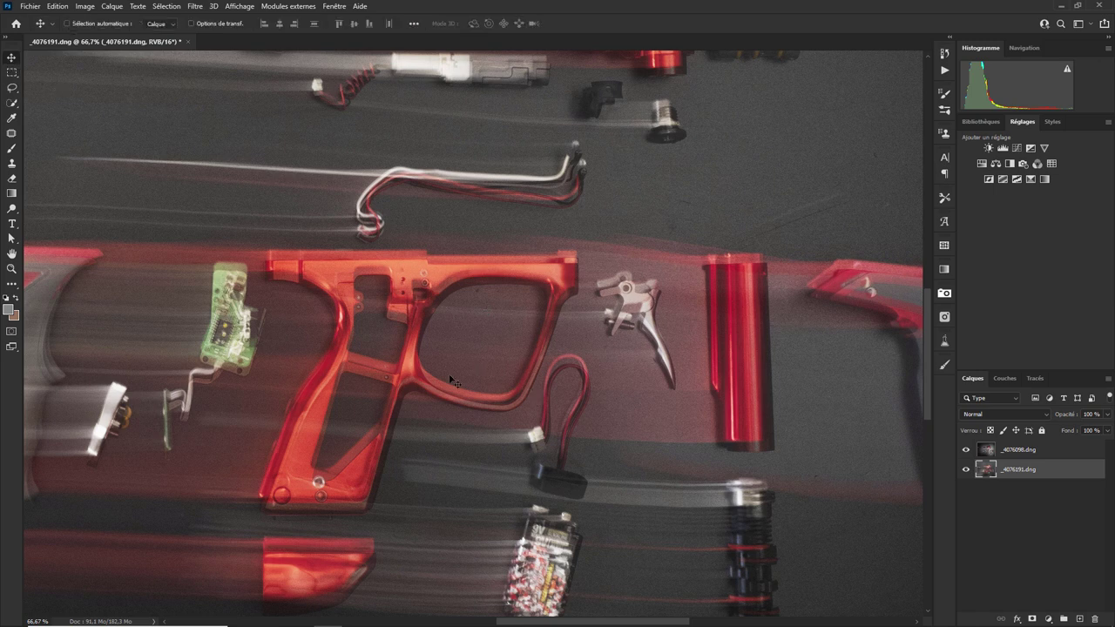
left_click_drag(319, 483, 320, 495)
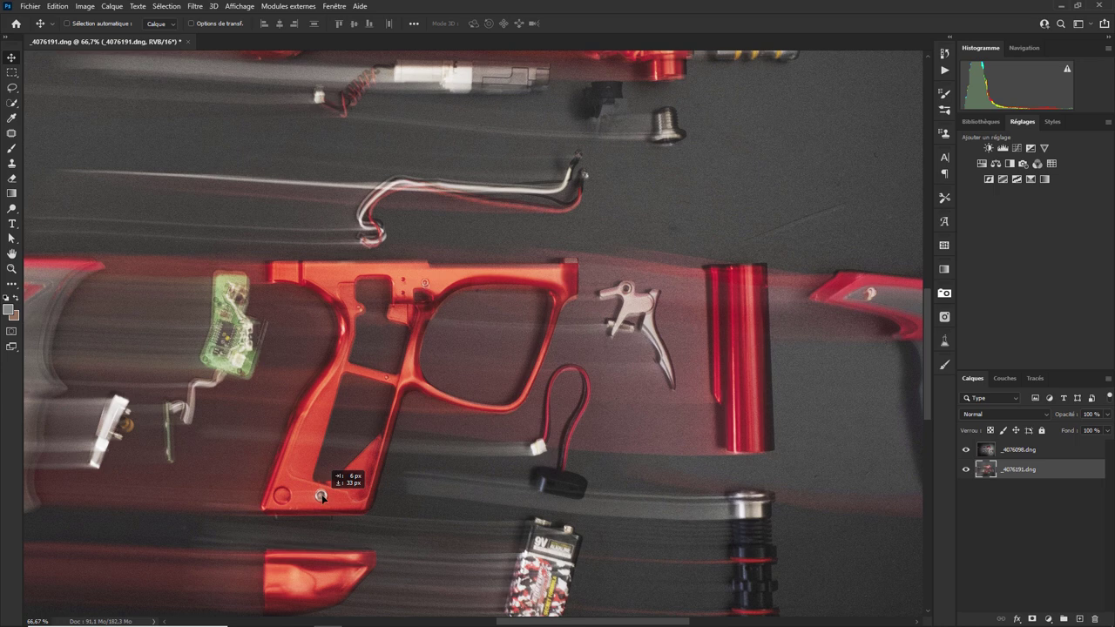
left_click_drag(320, 496, 322, 494)
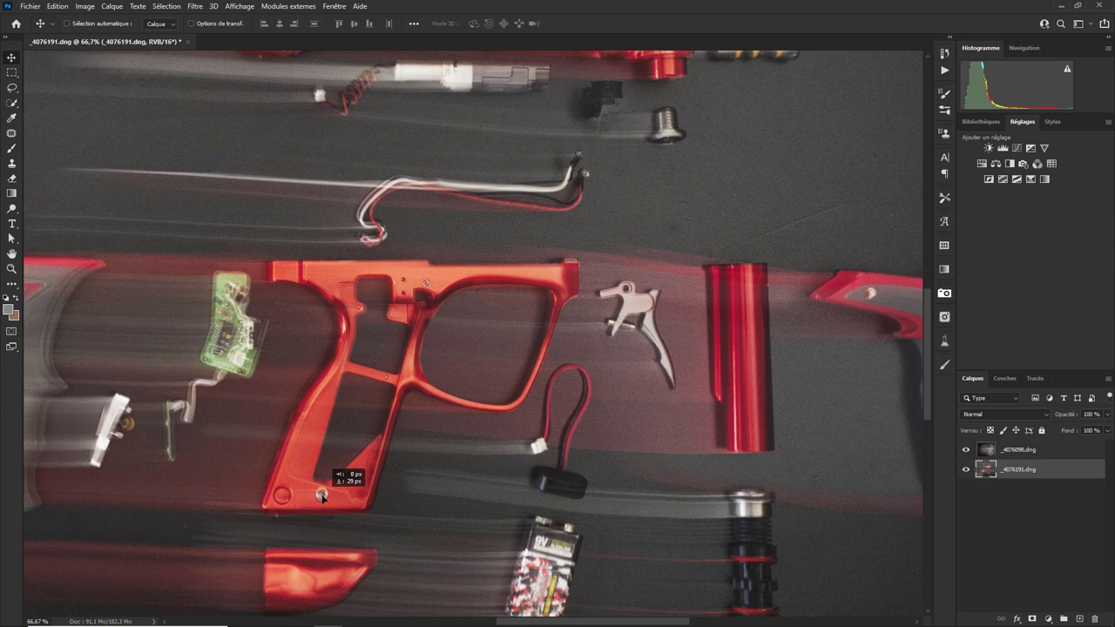
left_click_drag(321, 494, 321, 493)
left_click_drag(322, 494, 318, 494)
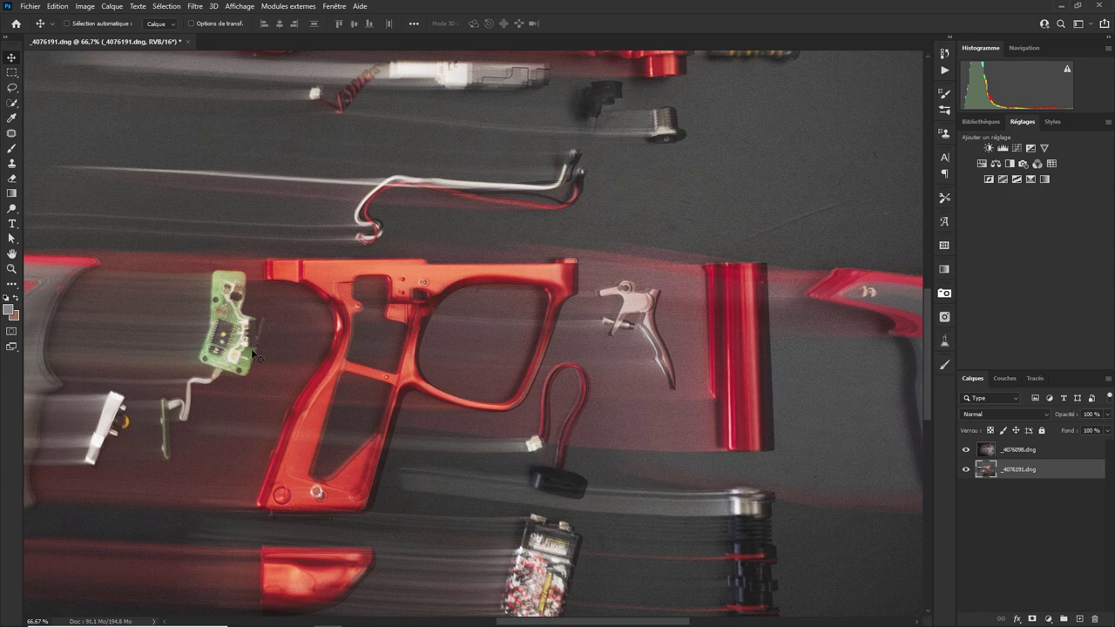
left_click_drag(319, 494, 321, 493)
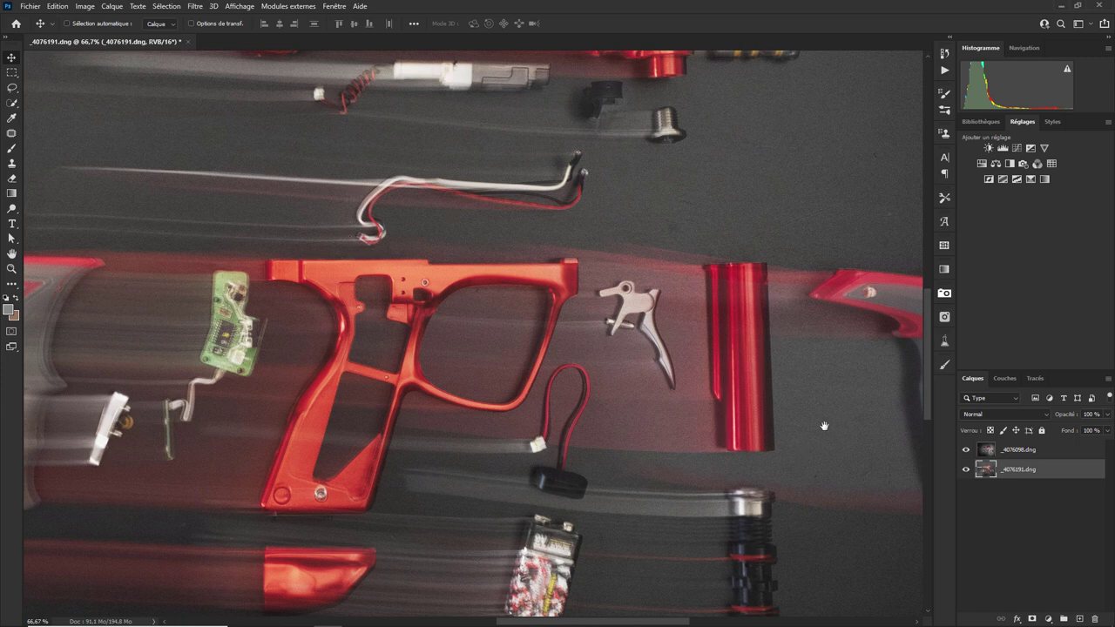
Pan along the grip, body and silver barrel to the image's left edge
left_click_drag(824, 426, 455, 391)
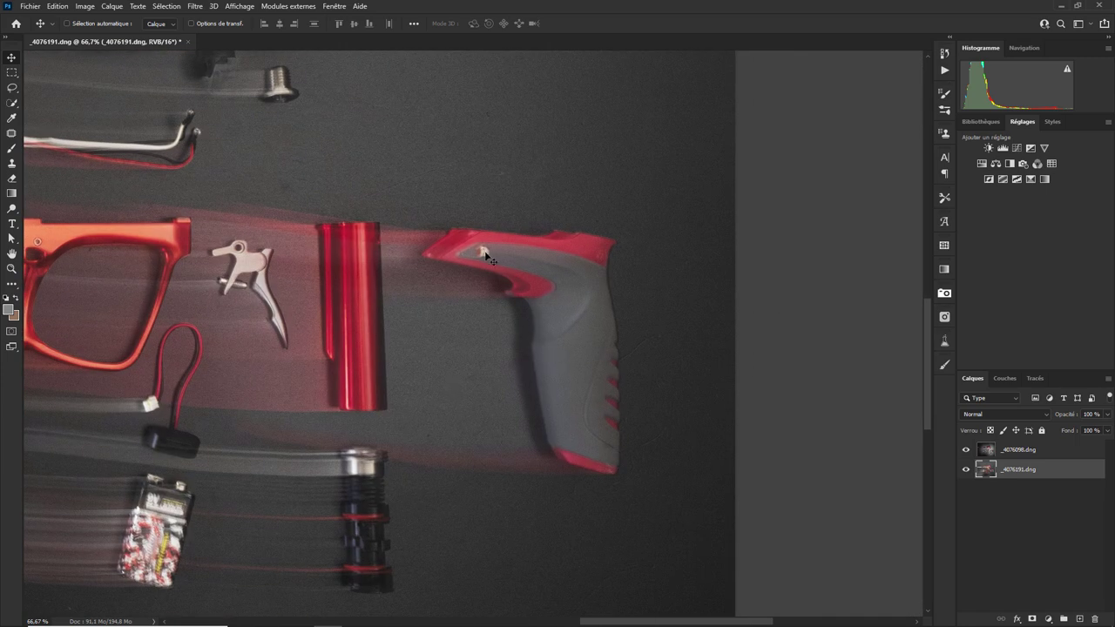
left_click_drag(430, 409, 660, 427)
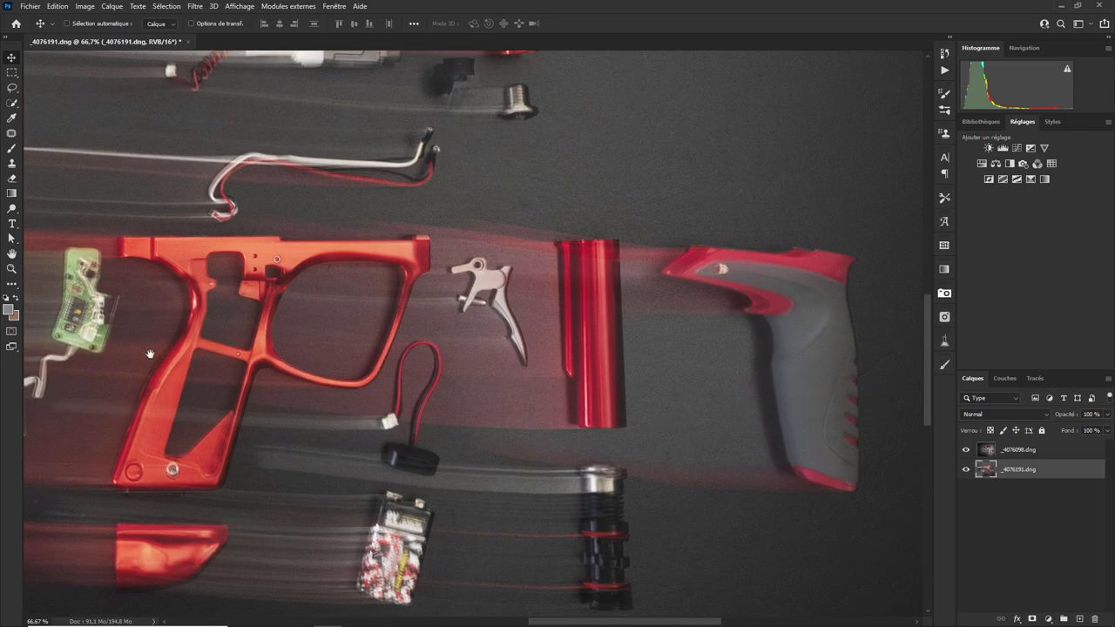
left_click_drag(150, 354, 576, 360)
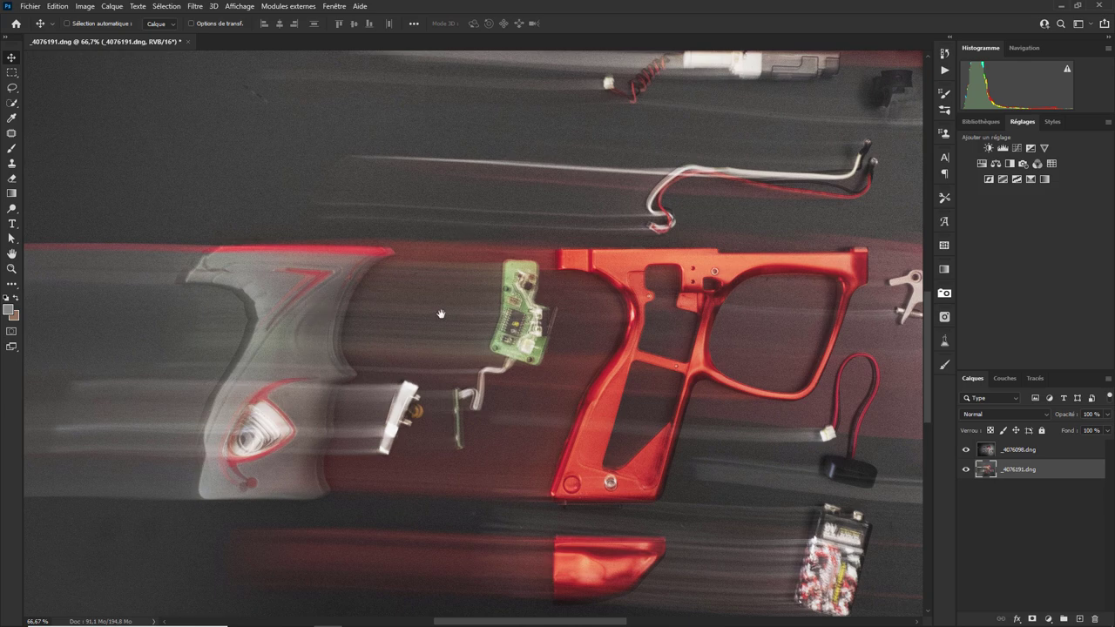
left_click_drag(441, 314, 389, 464)
left_click_drag(607, 245, 287, 352)
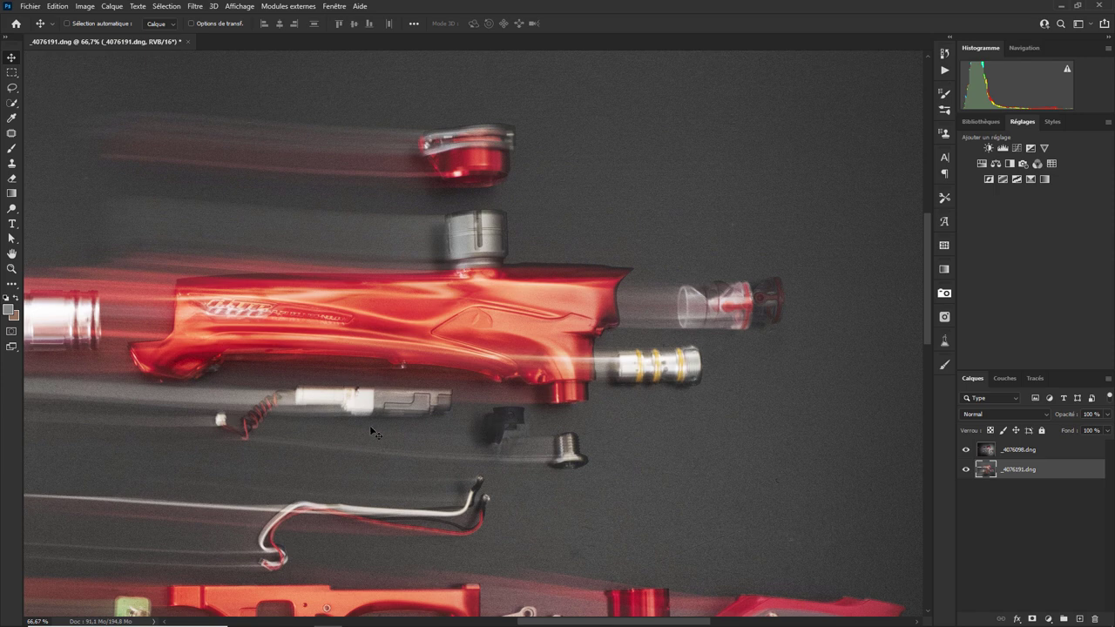
left_click_drag(370, 427, 707, 441)
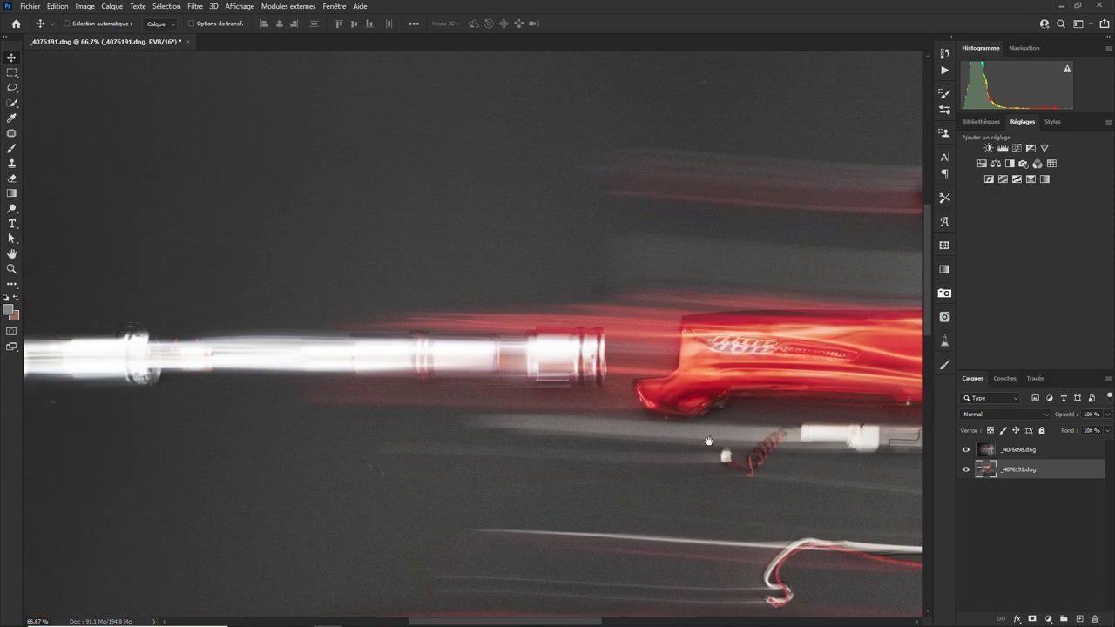
left_click_drag(427, 350, 565, 354)
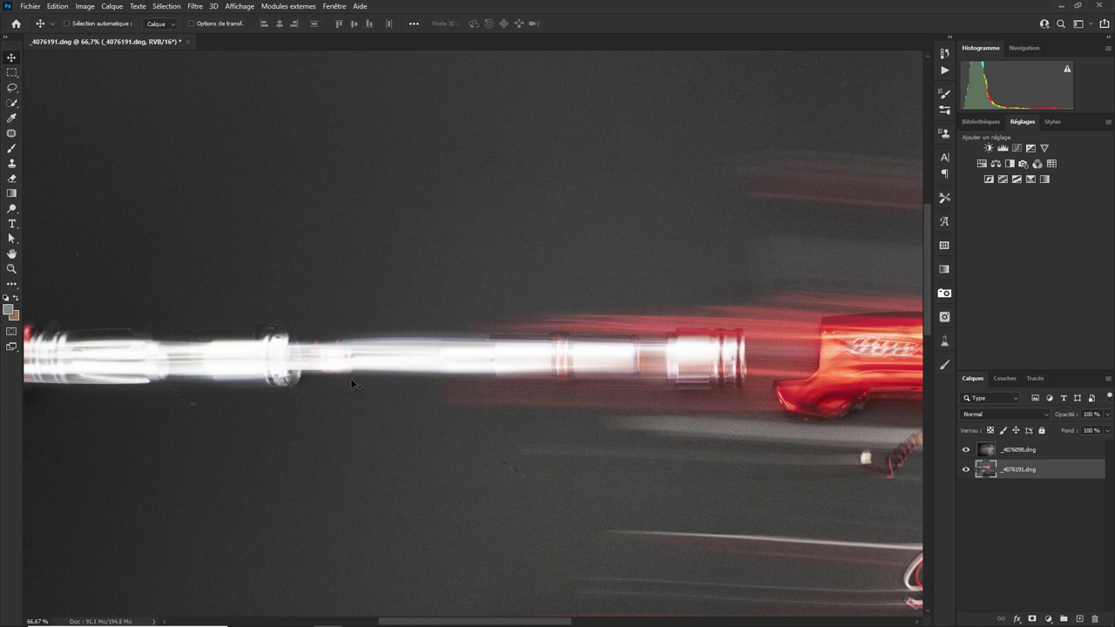
left_click_drag(210, 366, 361, 366)
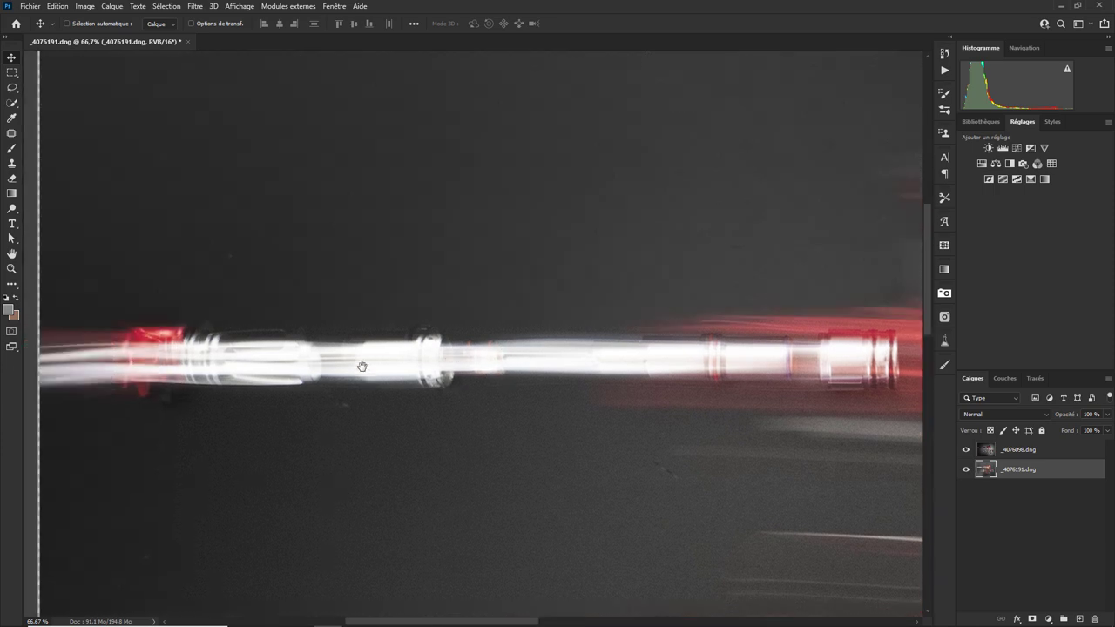
left_click_drag(241, 368, 244, 367)
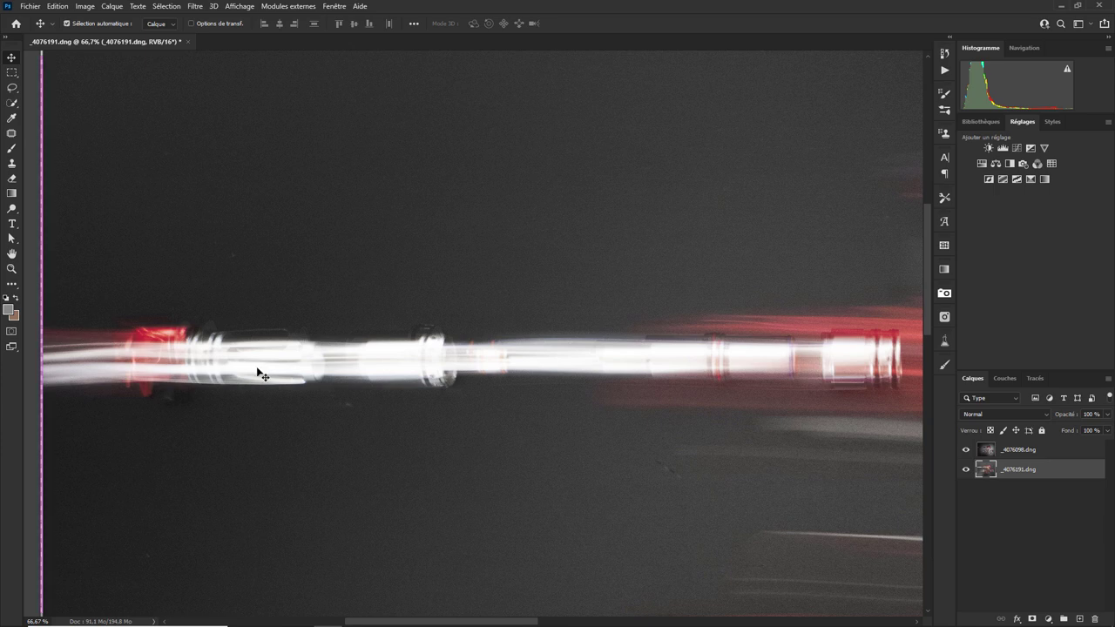
Zoom out, then in to 50%, framing the grey grip and red trigger frame
key("ctrl+minus")
key("ctrl+minus")
key("ctrl+minus")
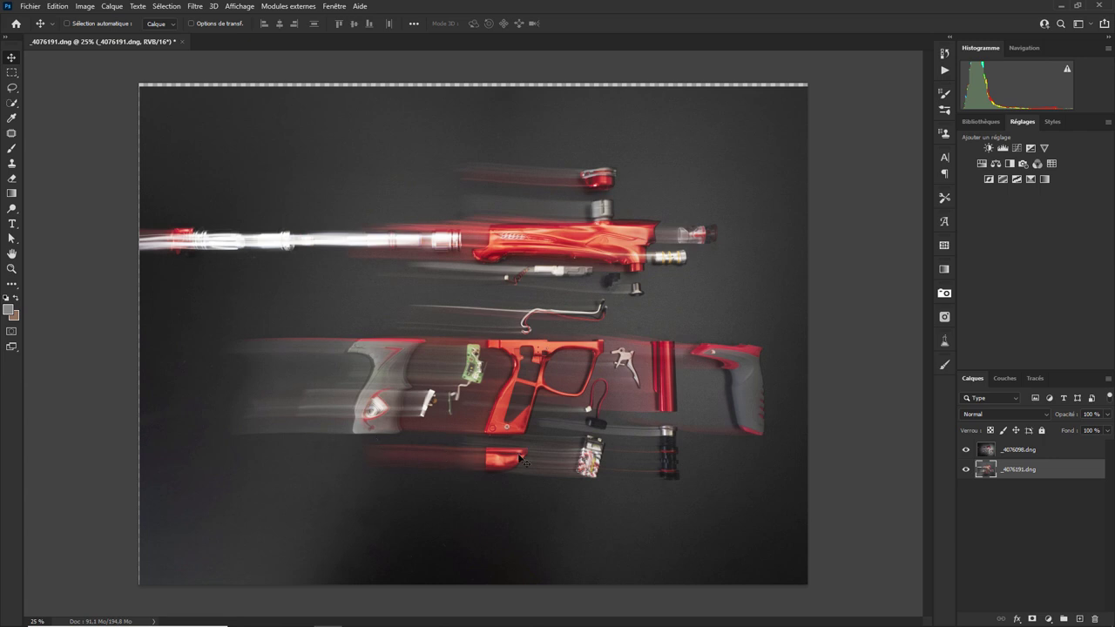
key("ctrl+plus")
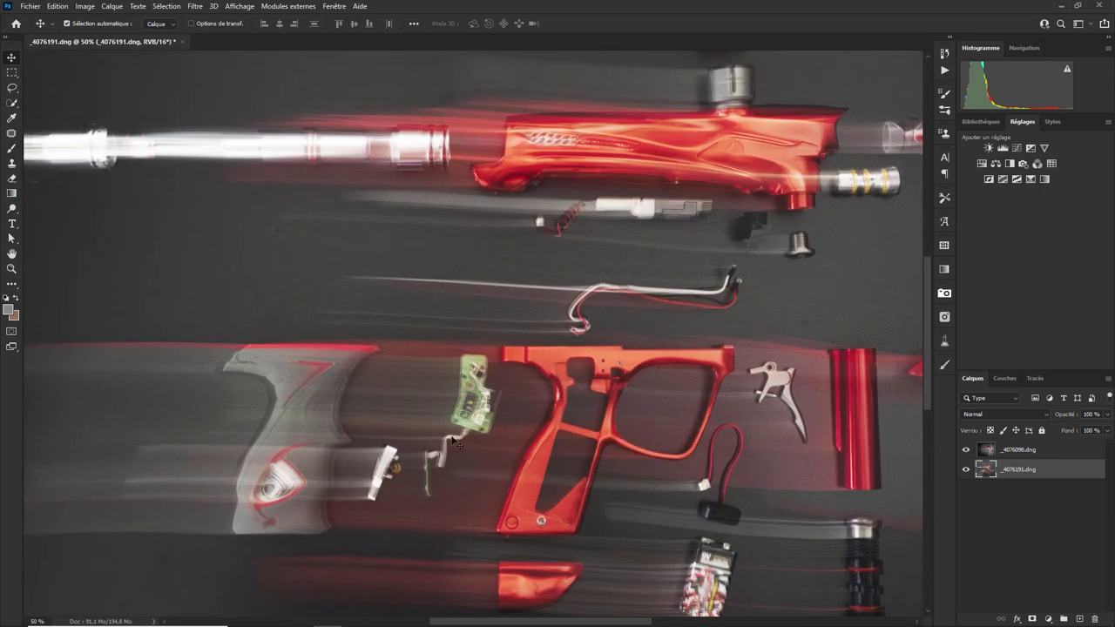
key("ctrl+plus")
left_click_drag(531, 325, 544, 329)
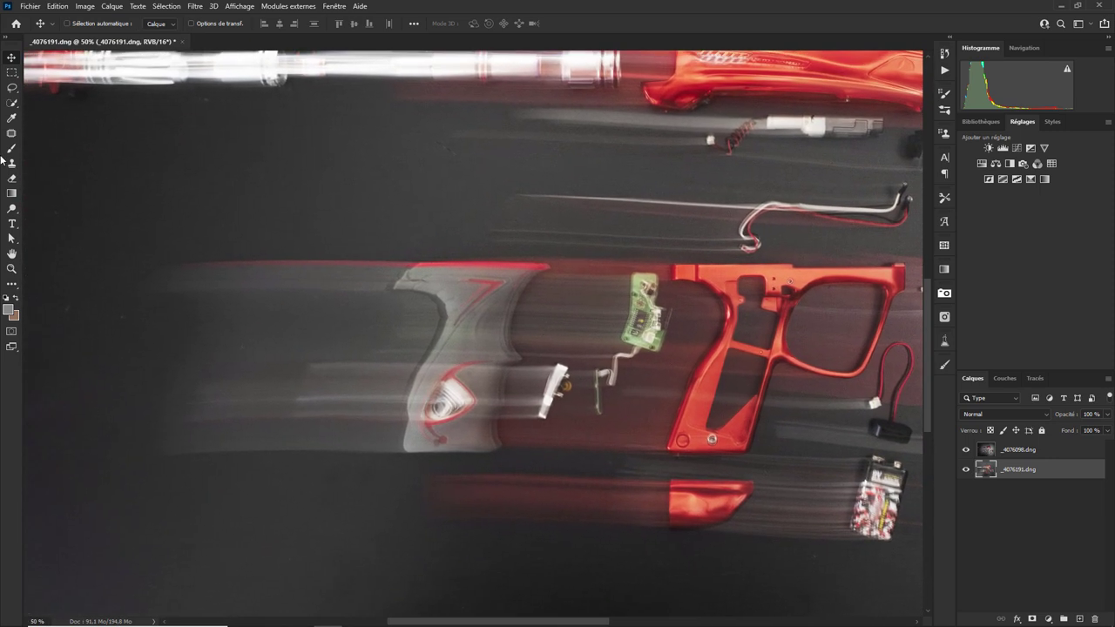
Marquee-select a roughly 866 × 864 px rectangle around the blurred grey grip
left_click(12, 72)
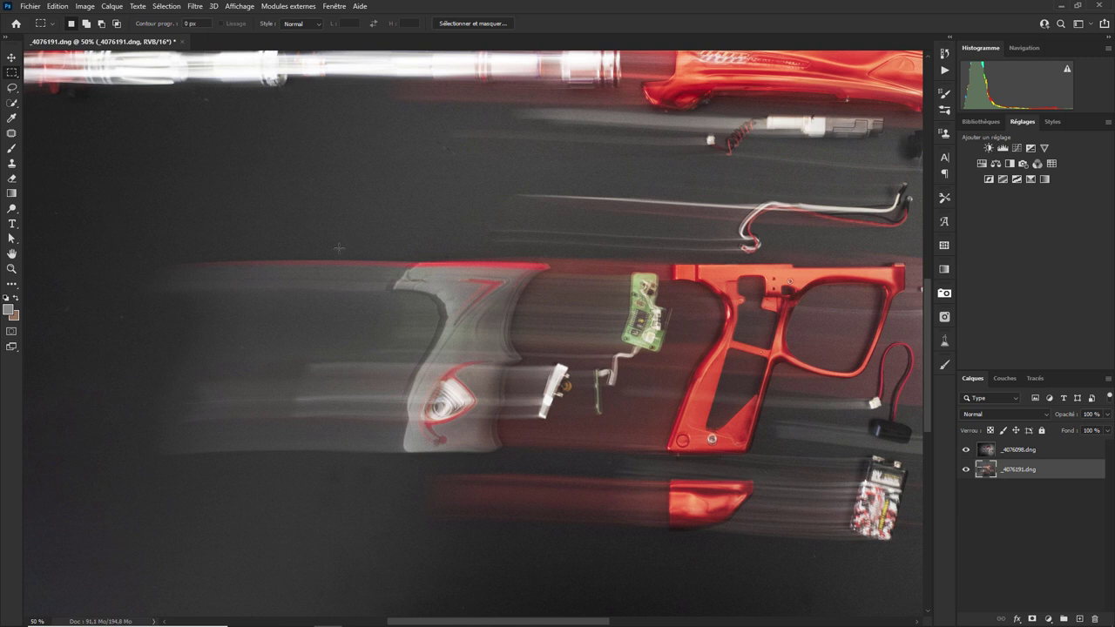
left_click_drag(326, 236, 581, 465)
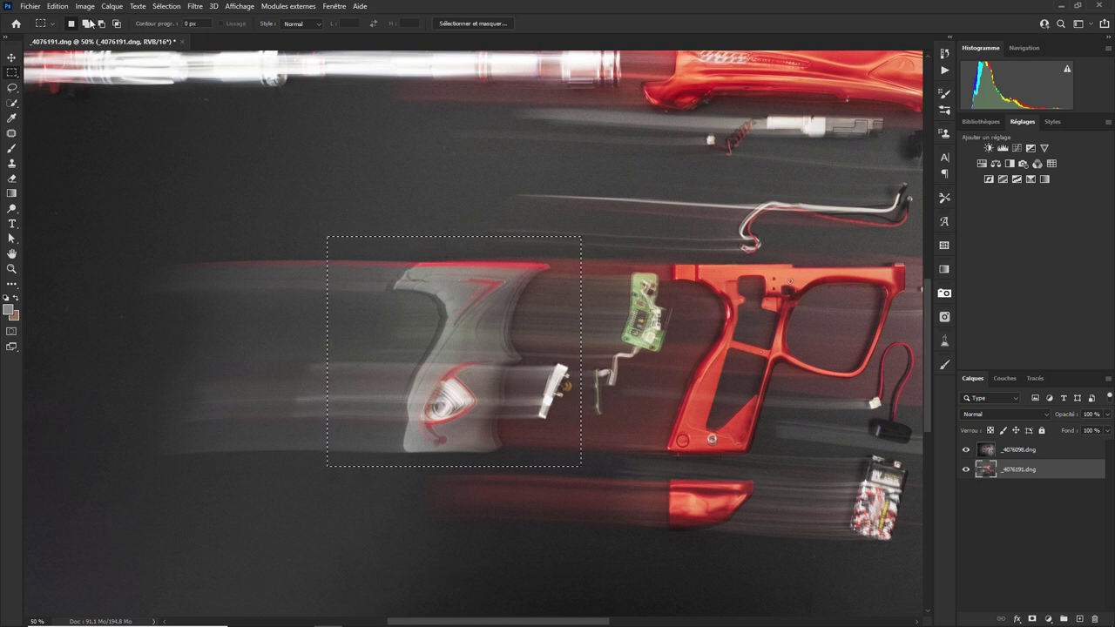
left_click(61, 7)
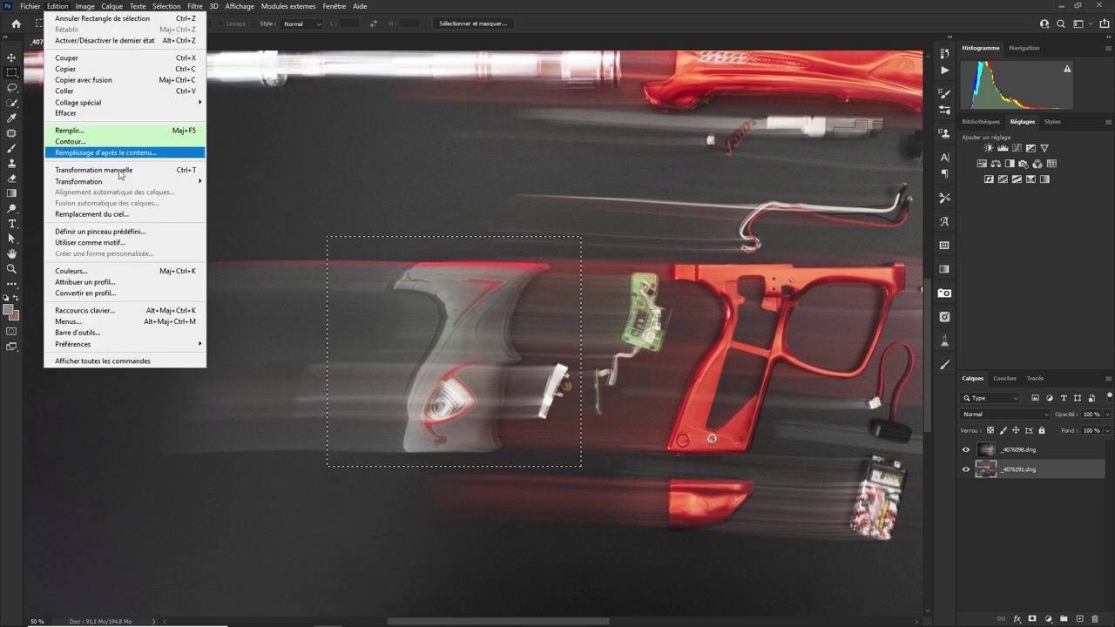
Warp the selected grip with a 3x3 Déformation grid, nudging four grid points slightly, and apply
mouse_move(78, 181)
left_click(265, 260)
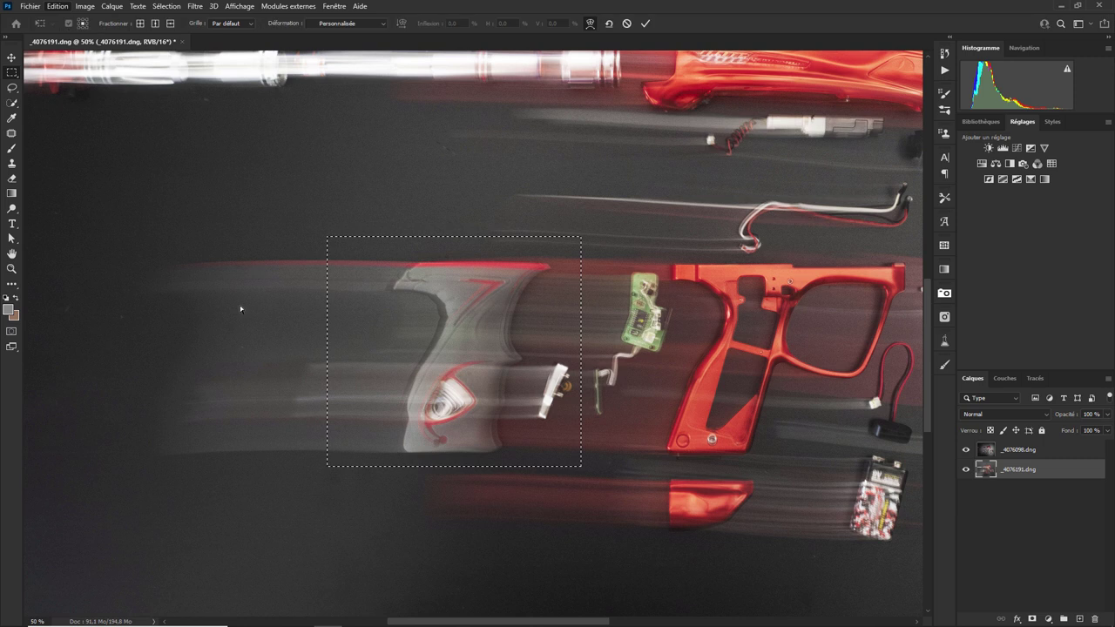
left_click(229, 25)
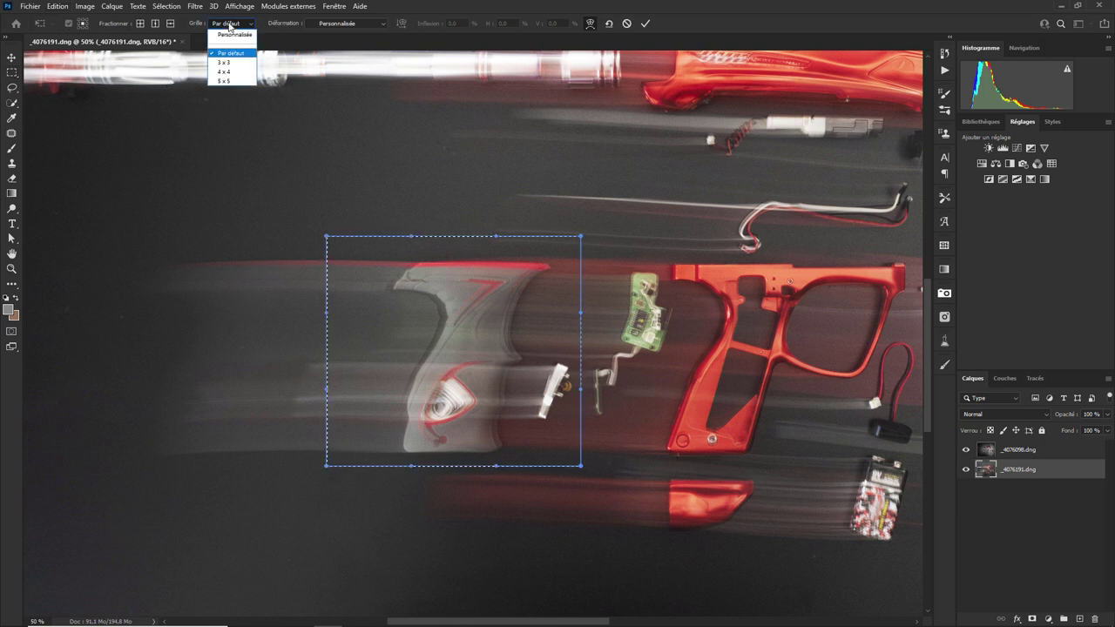
left_click(227, 74)
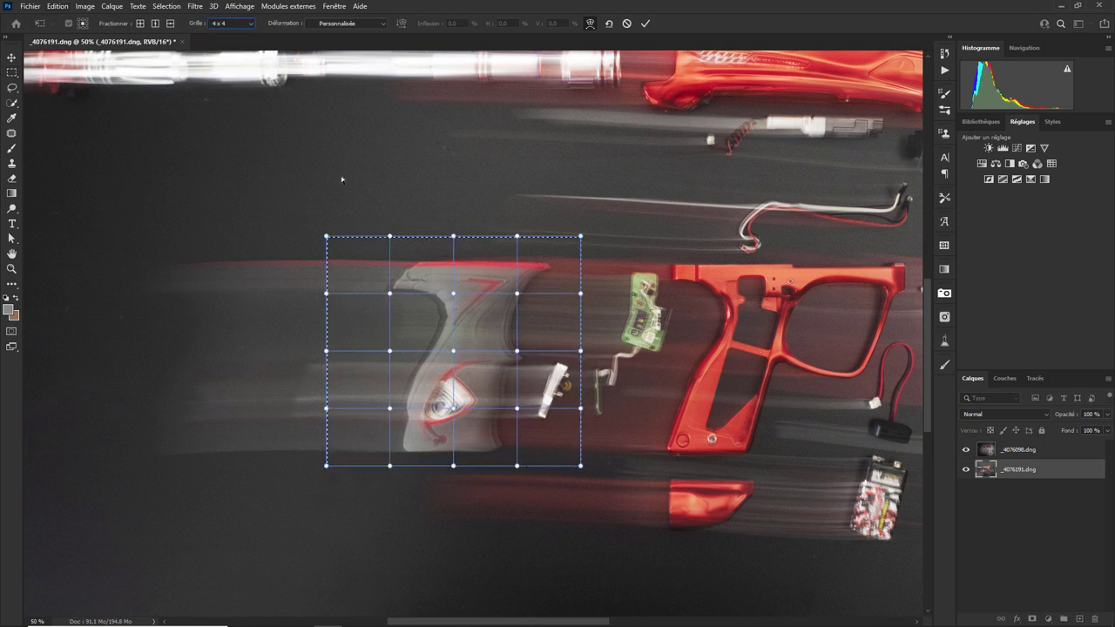
left_click(231, 23)
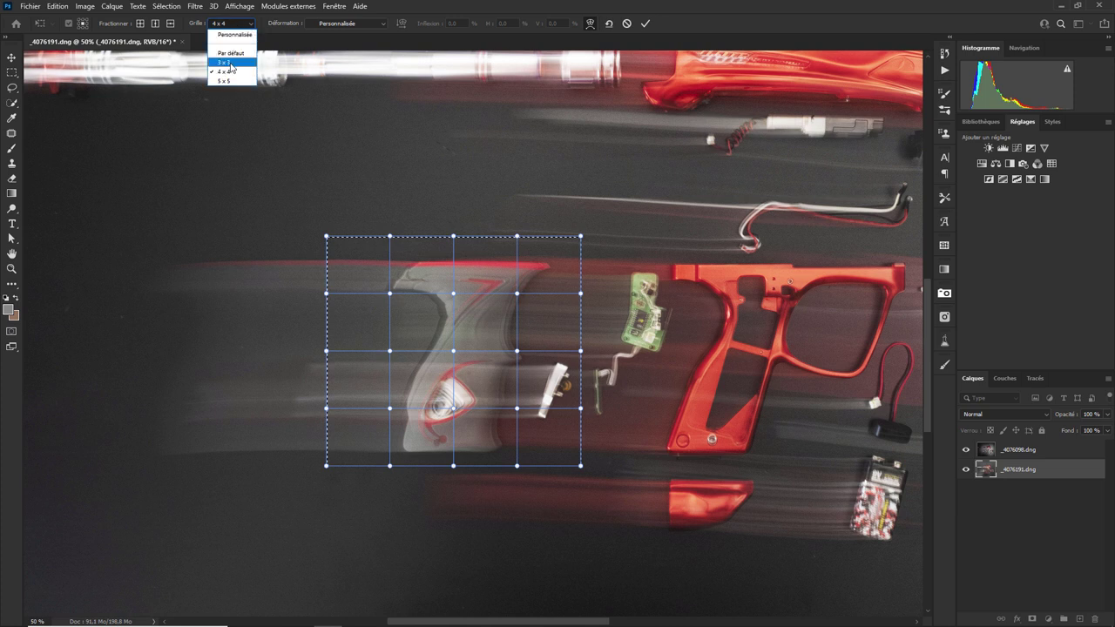
left_click(224, 62)
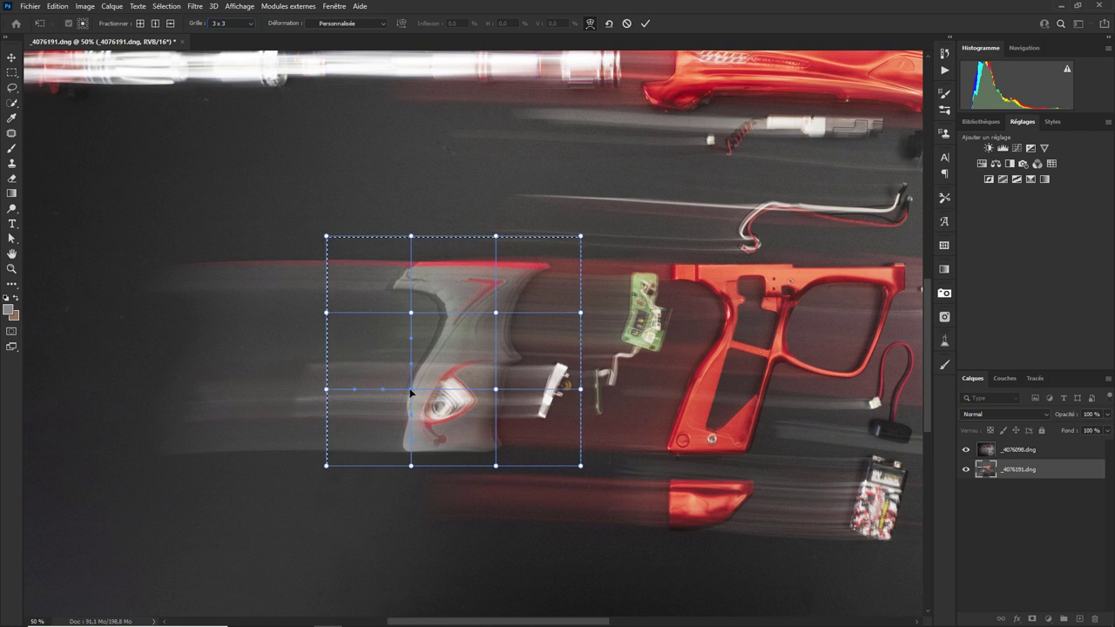
left_click_drag(412, 389, 404, 387)
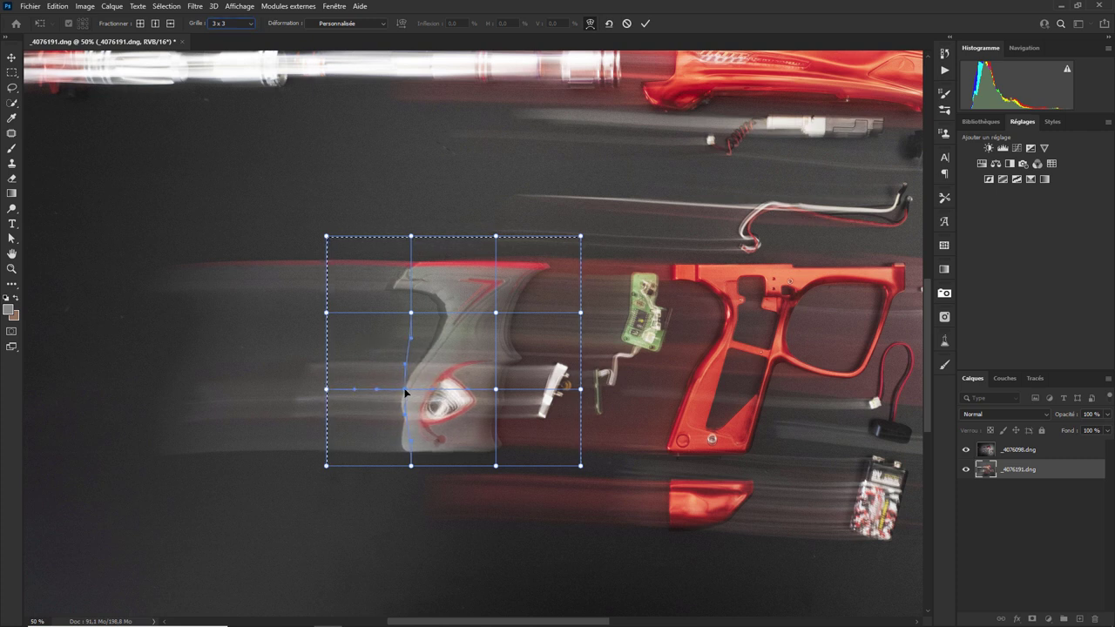
left_click_drag(409, 314, 398, 313)
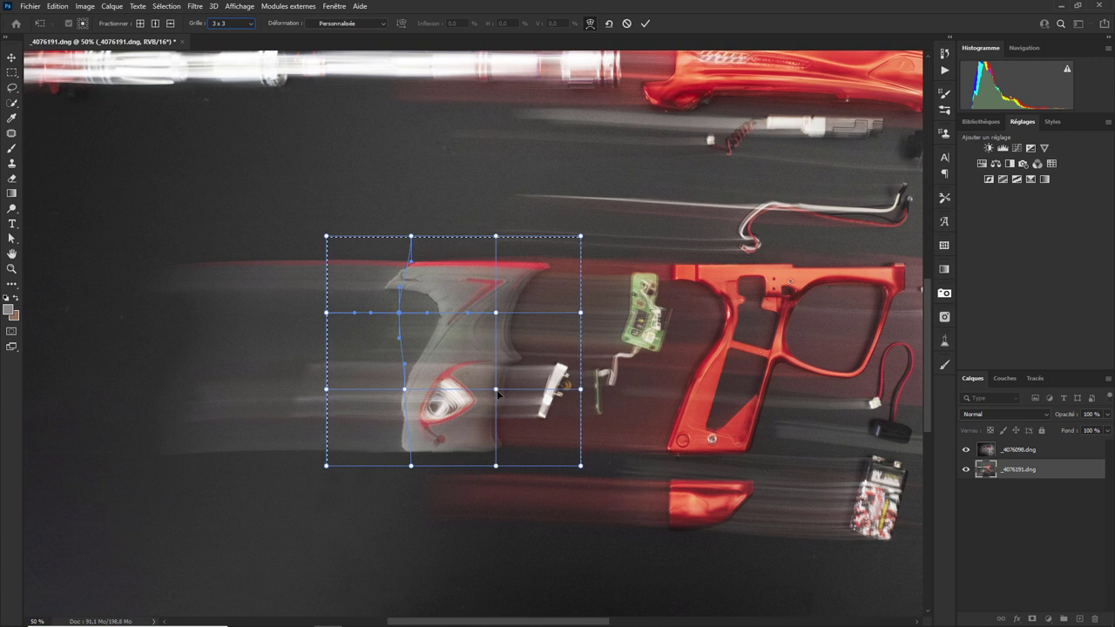
mouse_move(495, 389)
left_mouse_down()
mouse_move(503, 393)
mouse_move(489, 394)
left_mouse_up()
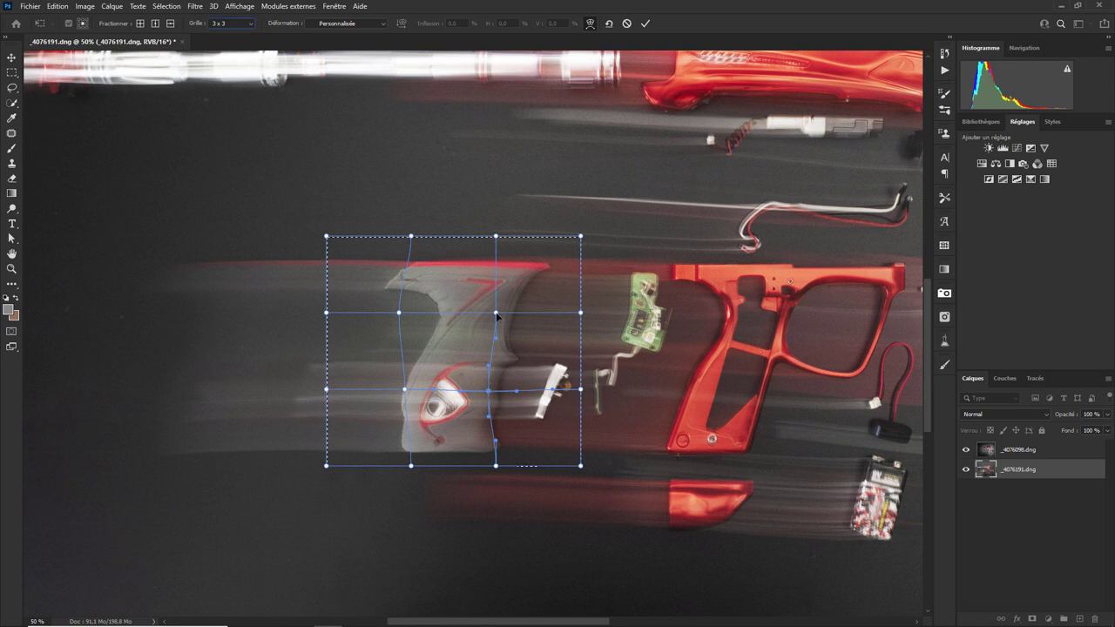
left_click_drag(496, 312, 491, 315)
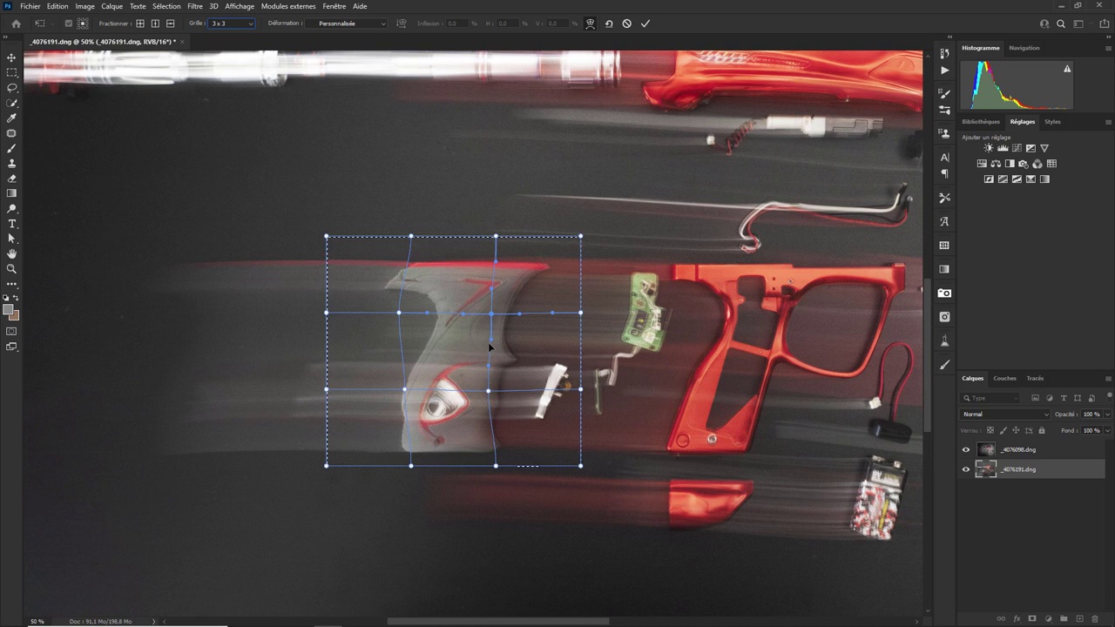
key("Return")
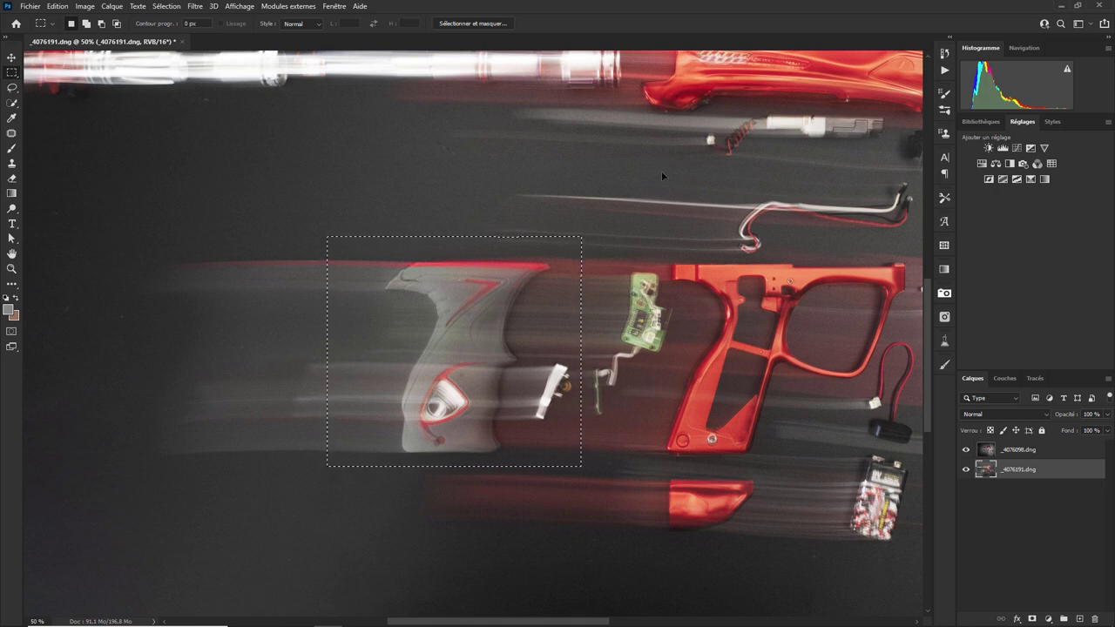
Zoom out and select the upper half of the image holding the red body
key("ctrl+minus")
key("ctrl+minus")
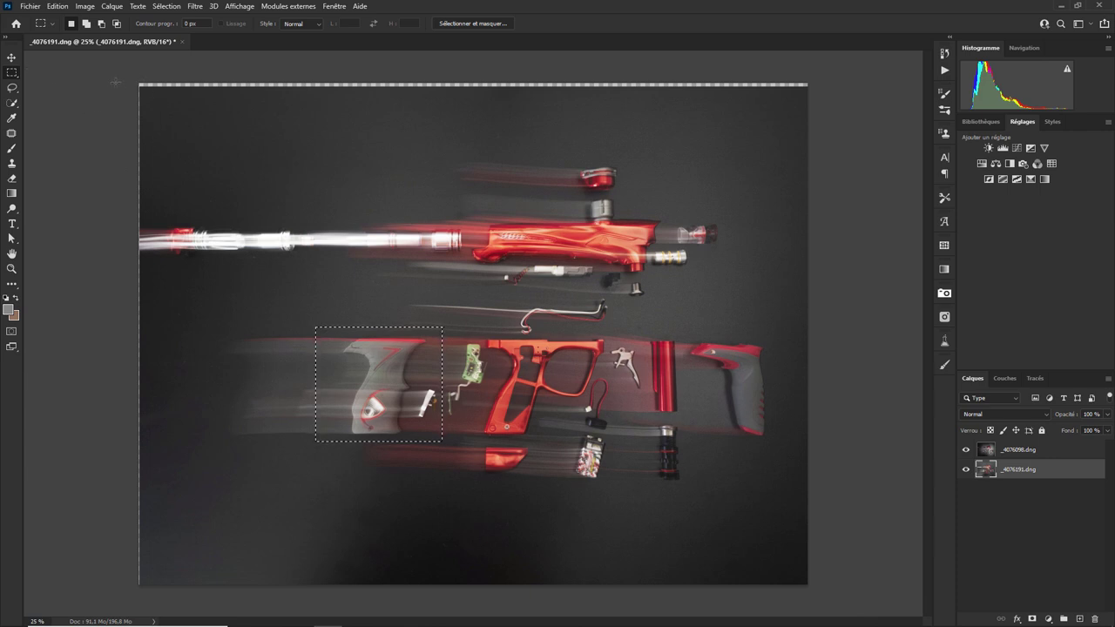
mouse_move(115, 87)
left_mouse_down()
mouse_move(789, 290)
mouse_move(818, 334)
left_mouse_up()
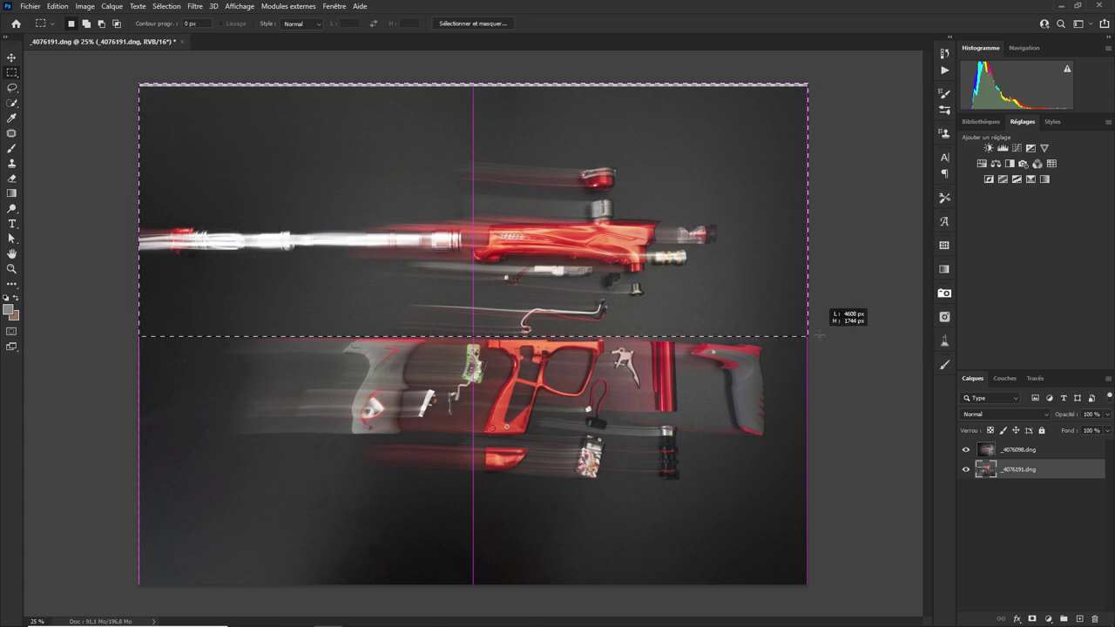
left_click_drag(818, 333, 819, 335)
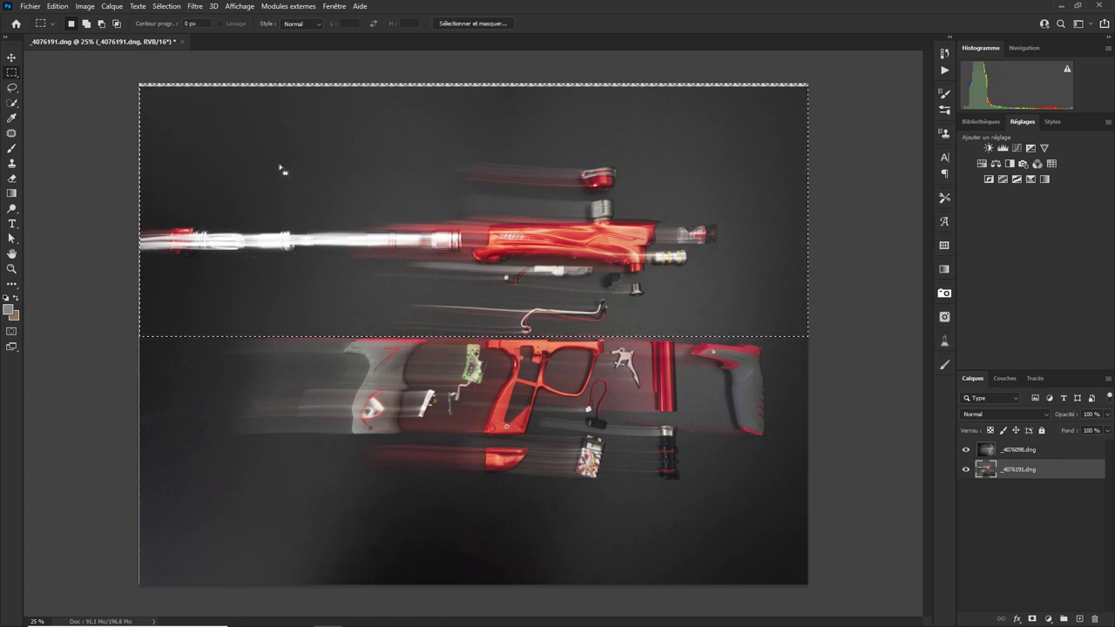
Warp the upper-half selection with a 5 x 5 Déformation grid, zoomed in on the red body
left_click(59, 8)
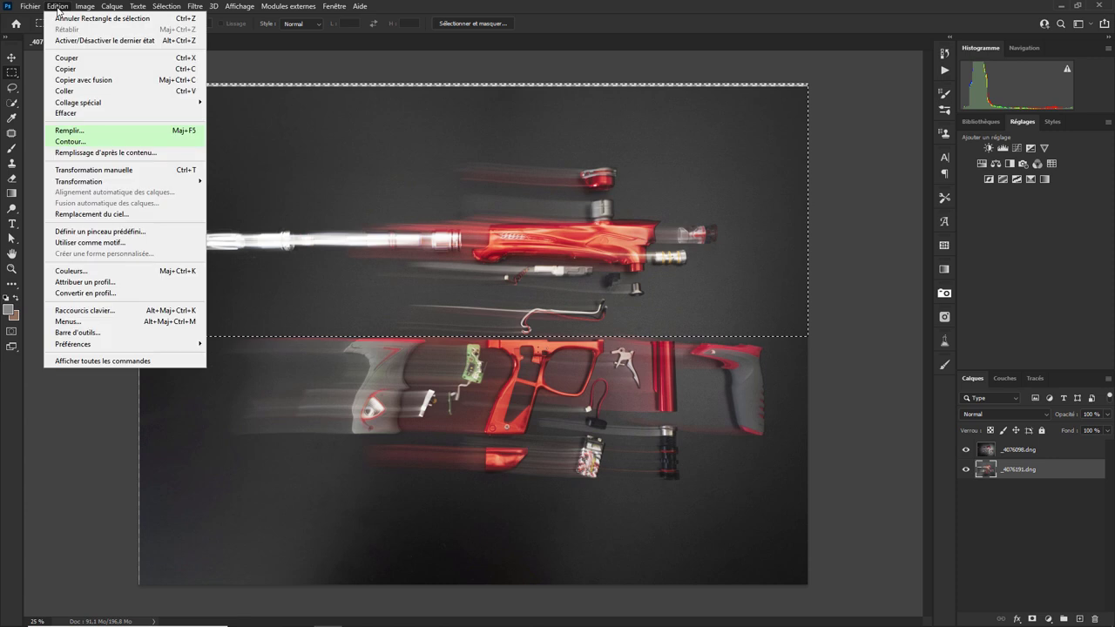
mouse_move(78, 181)
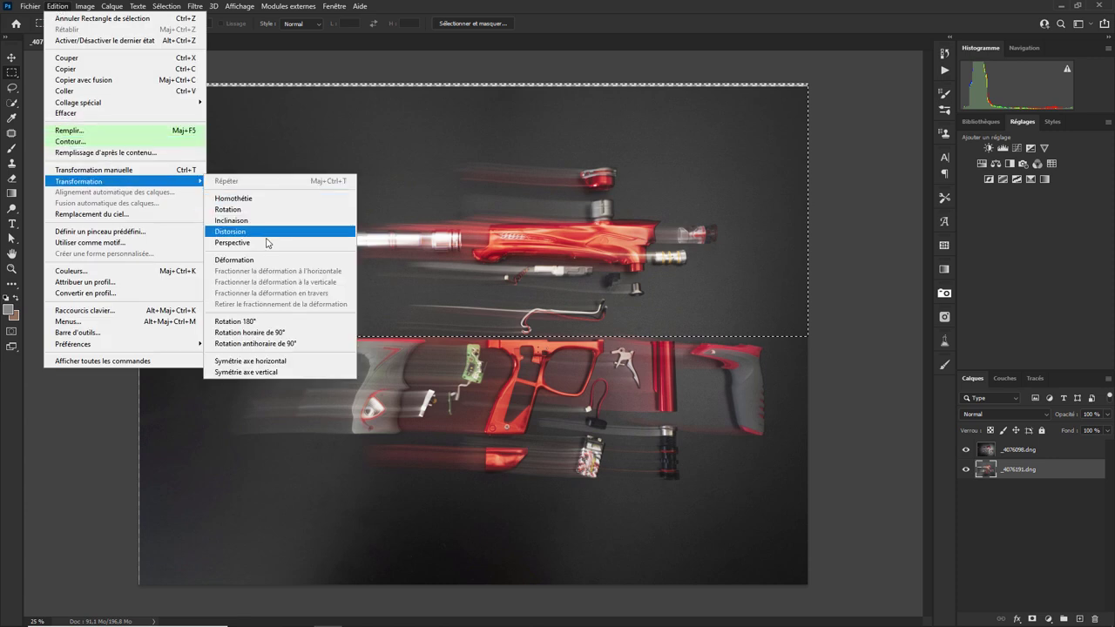
left_click(258, 261)
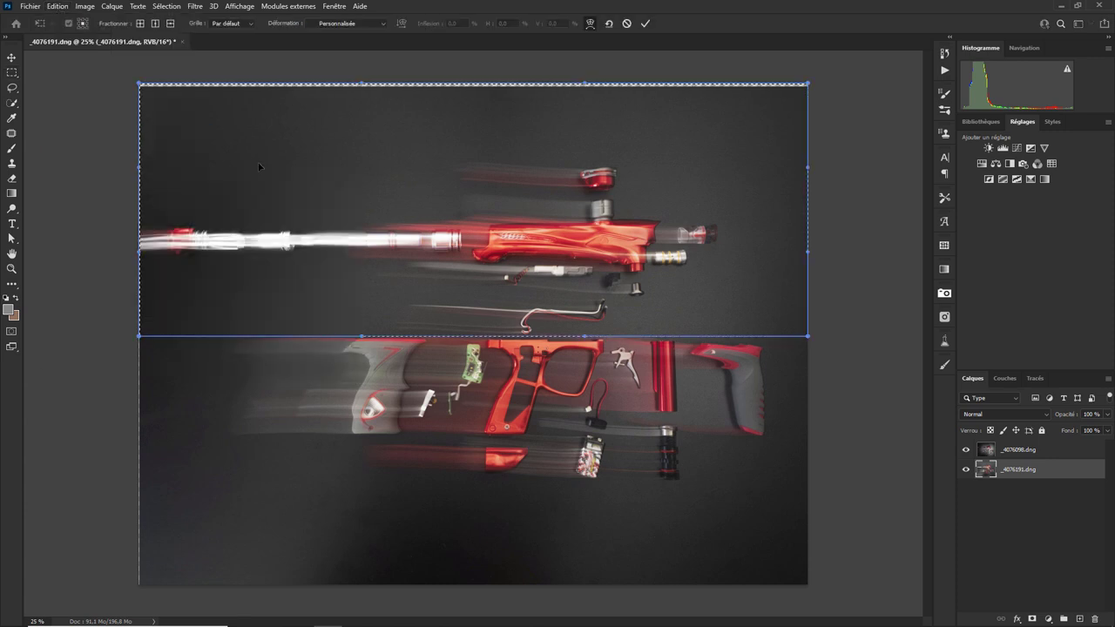
left_click(240, 23)
left_click(224, 80)
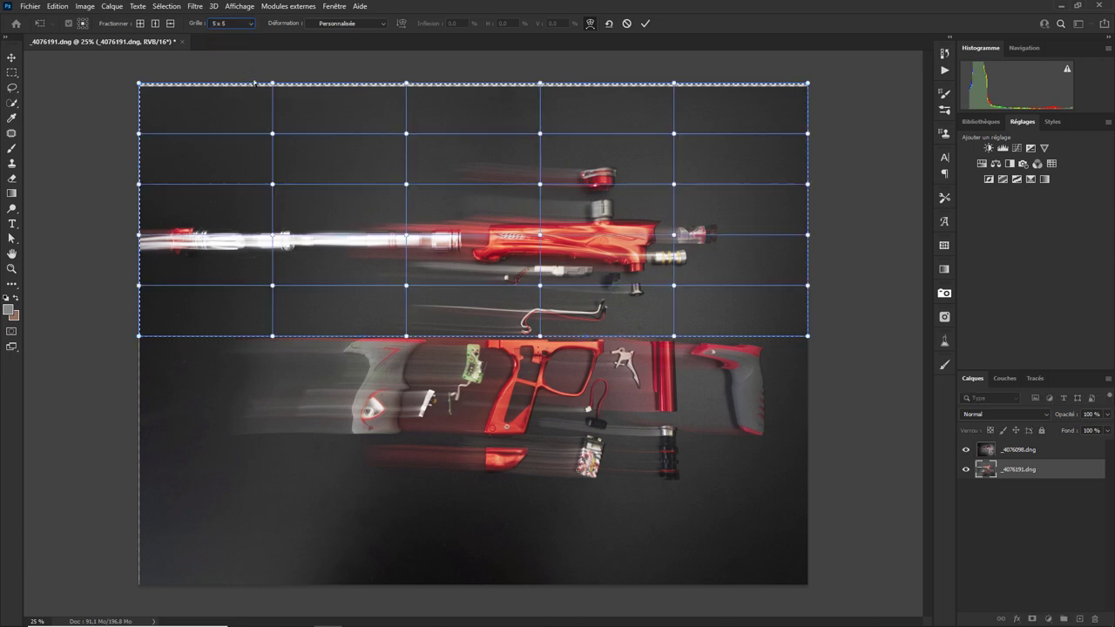
key("ctrl+plus")
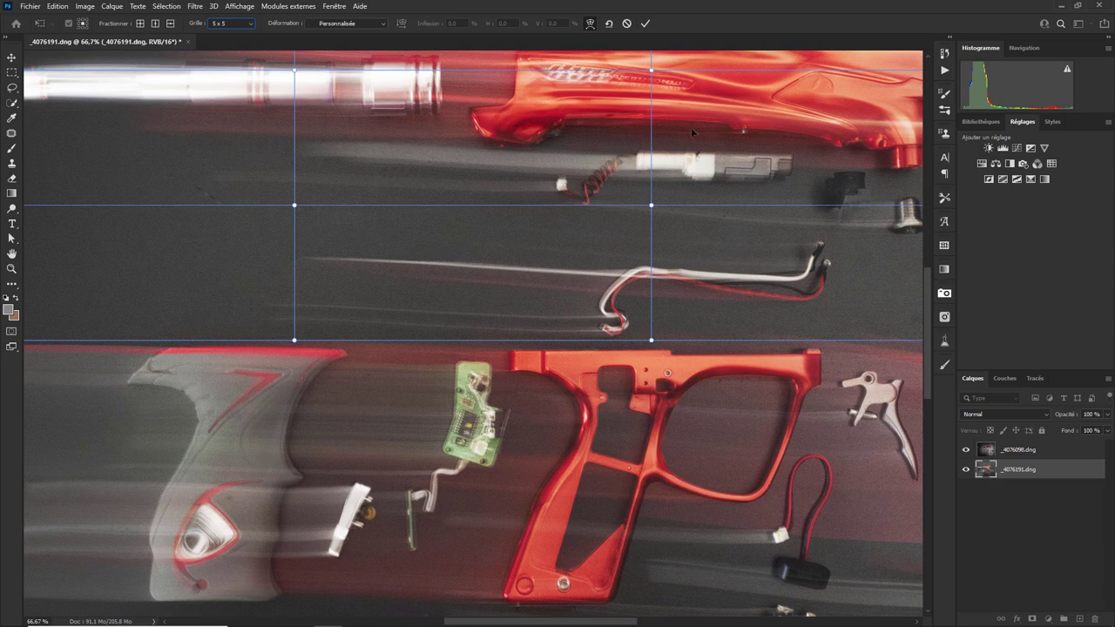
key("ctrl+plus")
left_click_drag(691, 127, 435, 398)
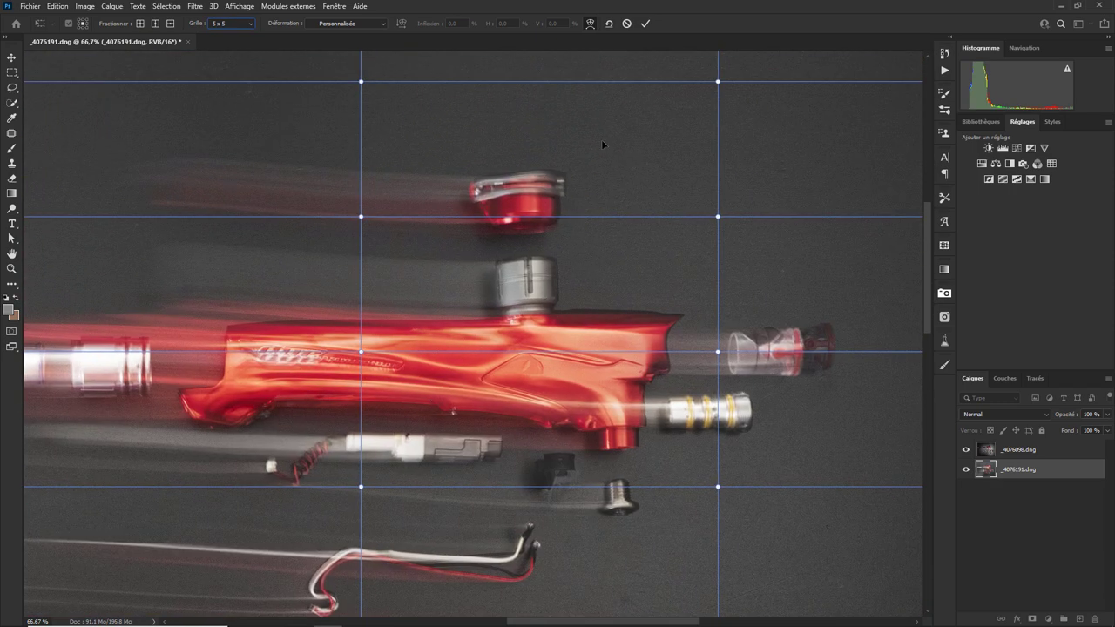
key("Return")
Toggle the _4076098.dng layer's visibility to compare sharpness, leaving it visible, and zoom out to 33.3%
left_click(965, 450)
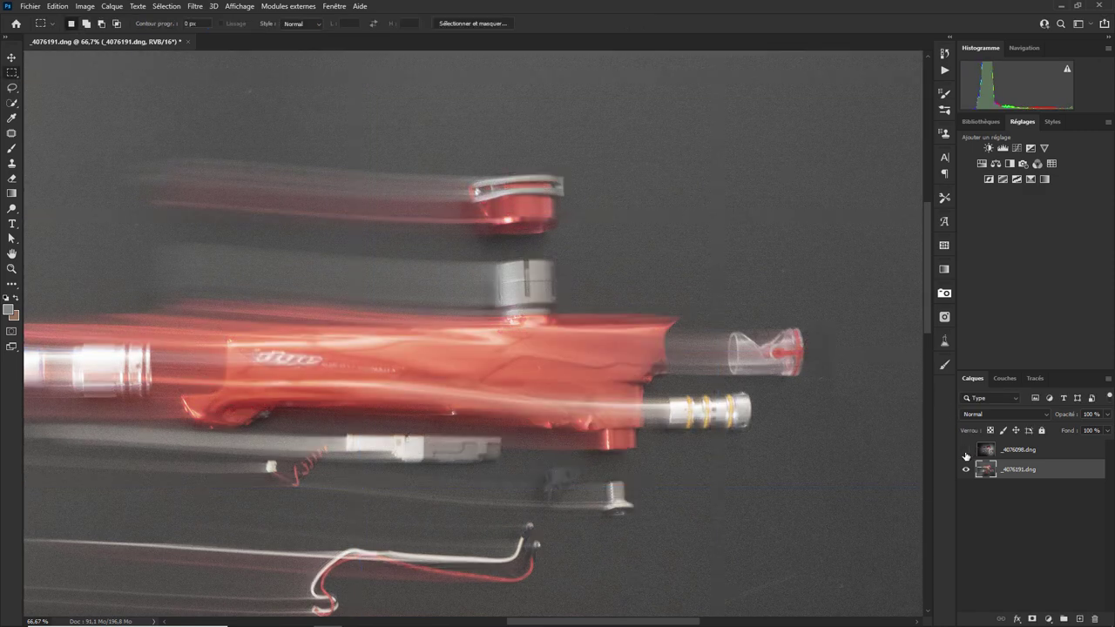
left_click(965, 450)
left_click(965, 450)
left_click(964, 451)
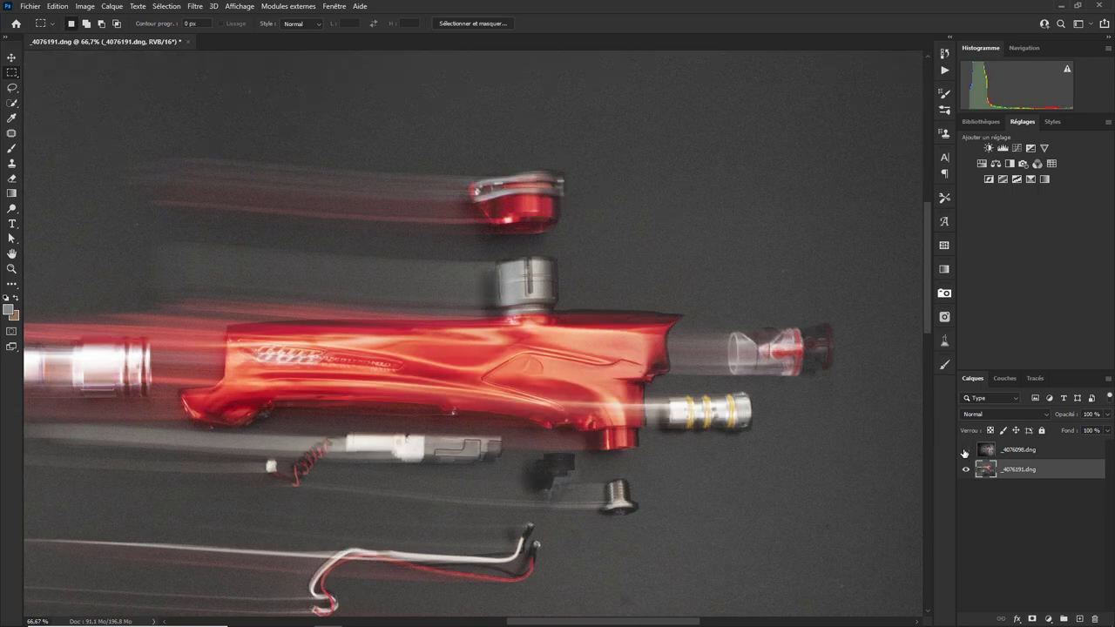
left_click(965, 450)
left_click(965, 450)
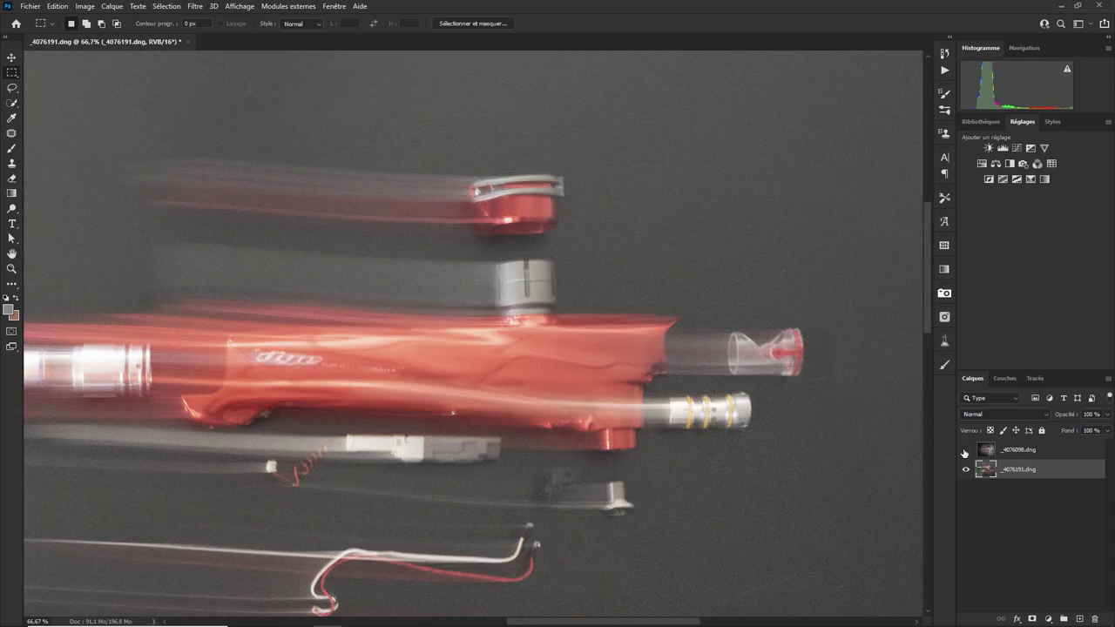
left_click(965, 450)
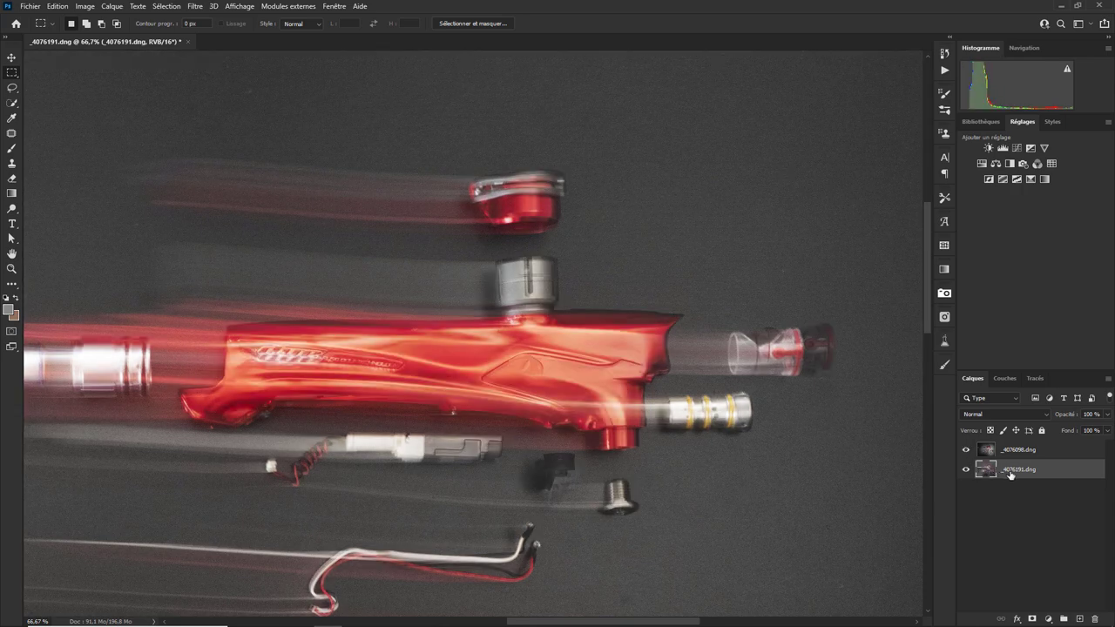
key("ctrl+minus")
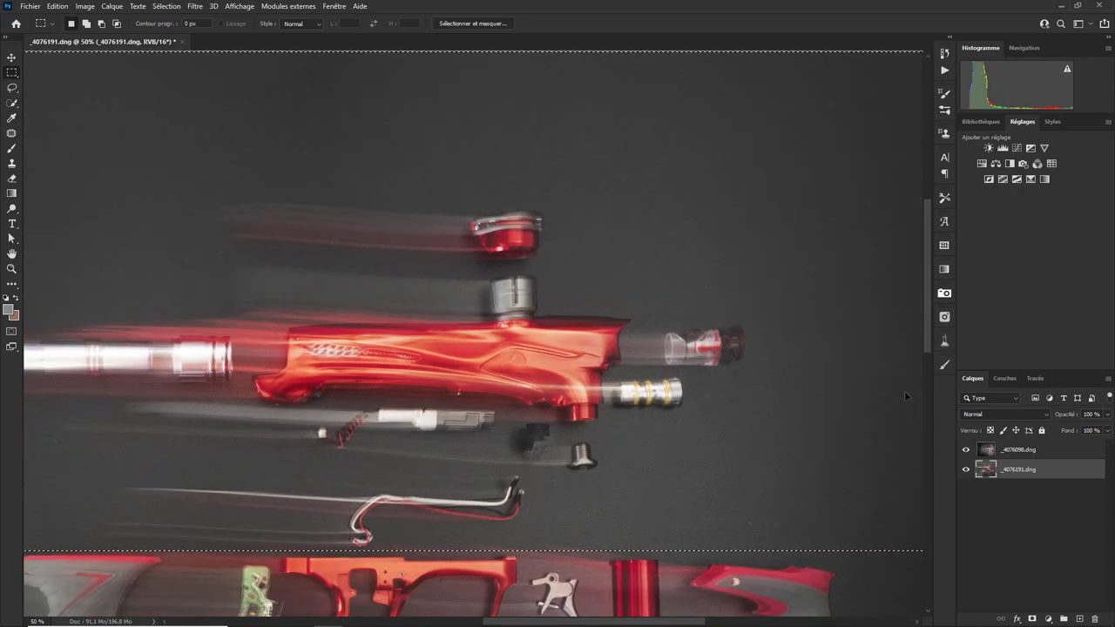
key("ctrl+minus")
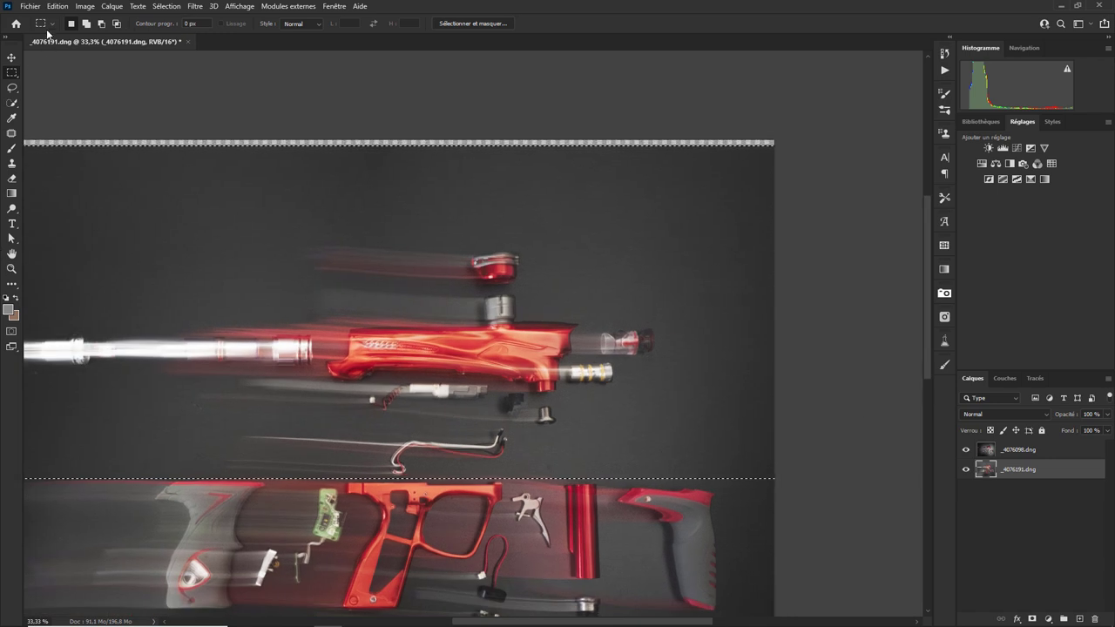
Start a Déformation warp on the upper image with a 5 x 5 grid at 100% zoom
left_click(56, 7)
mouse_move(78, 181)
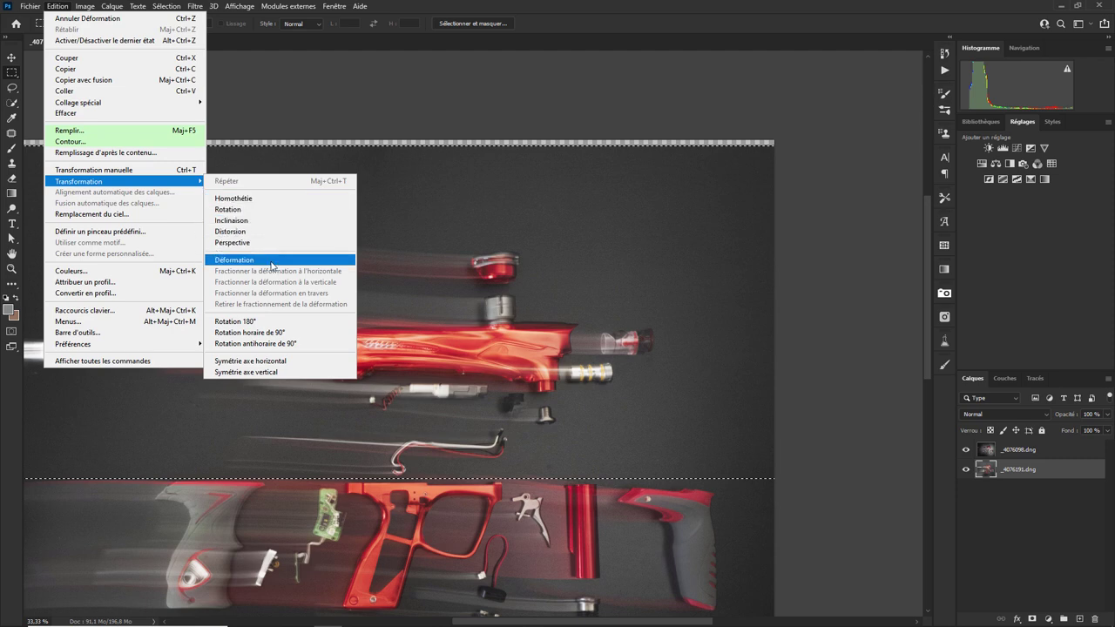
left_click(252, 259)
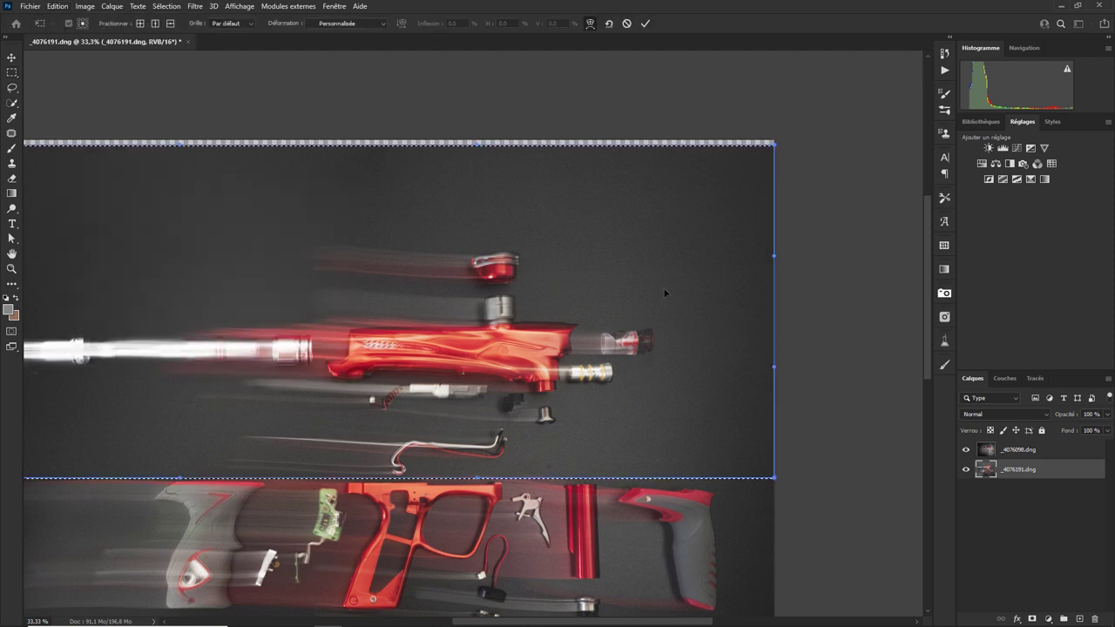
left_click(228, 23)
left_click(236, 82)
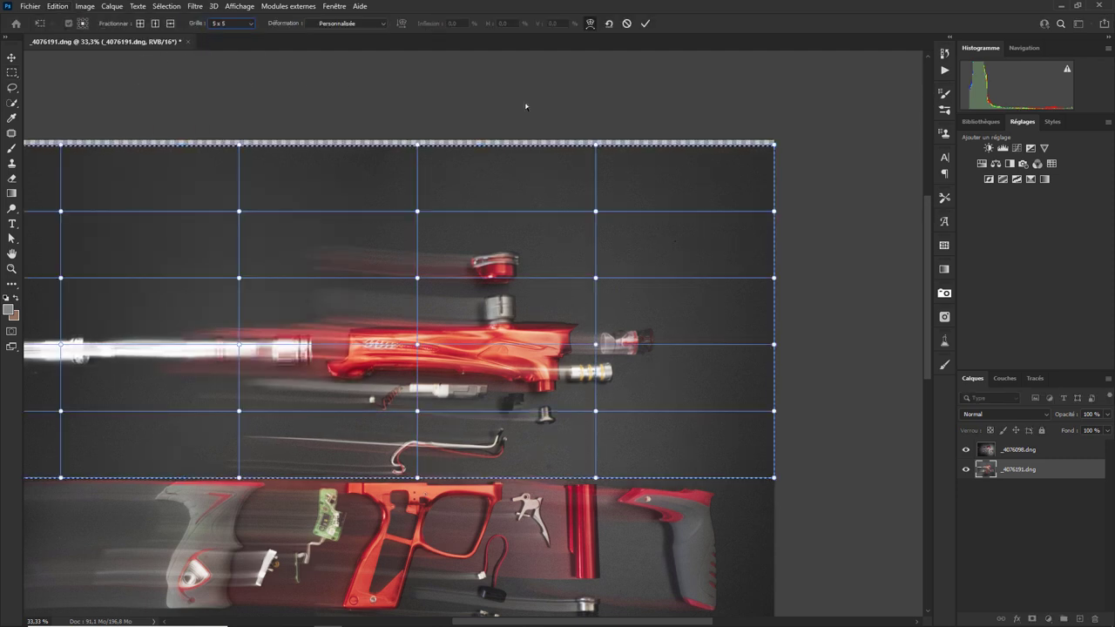
key("ctrl+1")
Lift the top-right and left-middle warp points and reshape the red body around the logo
left_click_drag(601, 181, 493, 331)
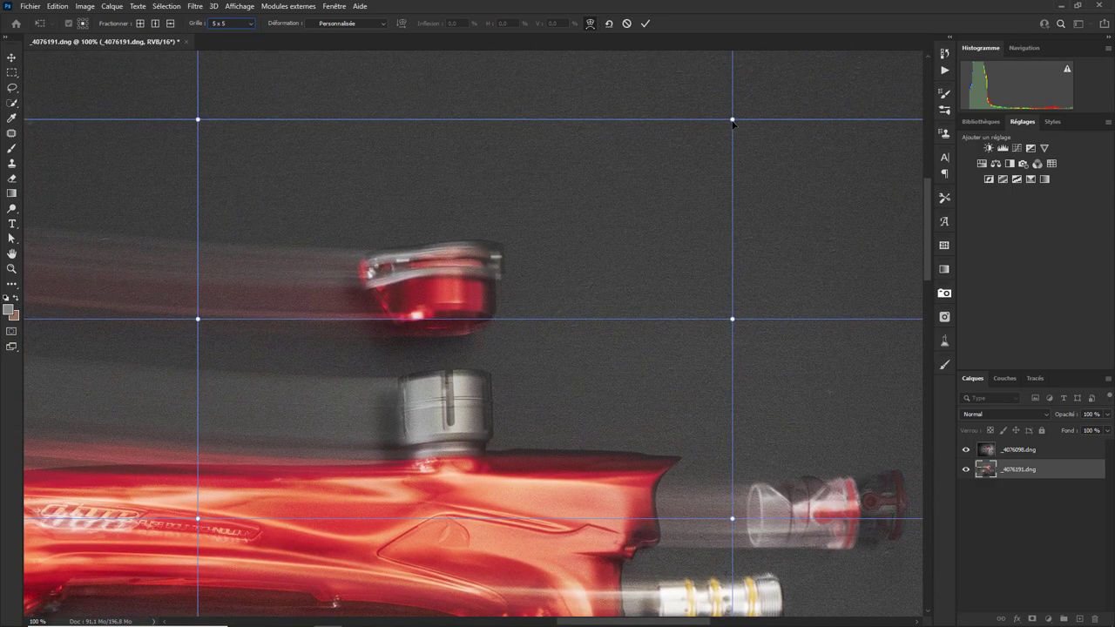
left_click_drag(731, 120, 732, 103)
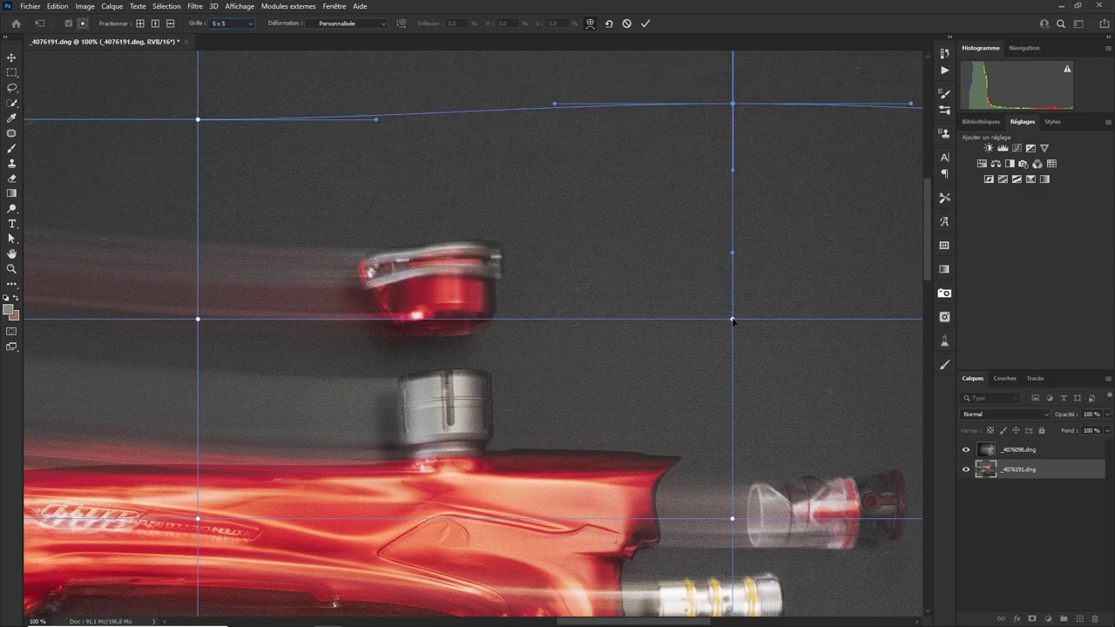
left_click_drag(732, 320, 739, 308)
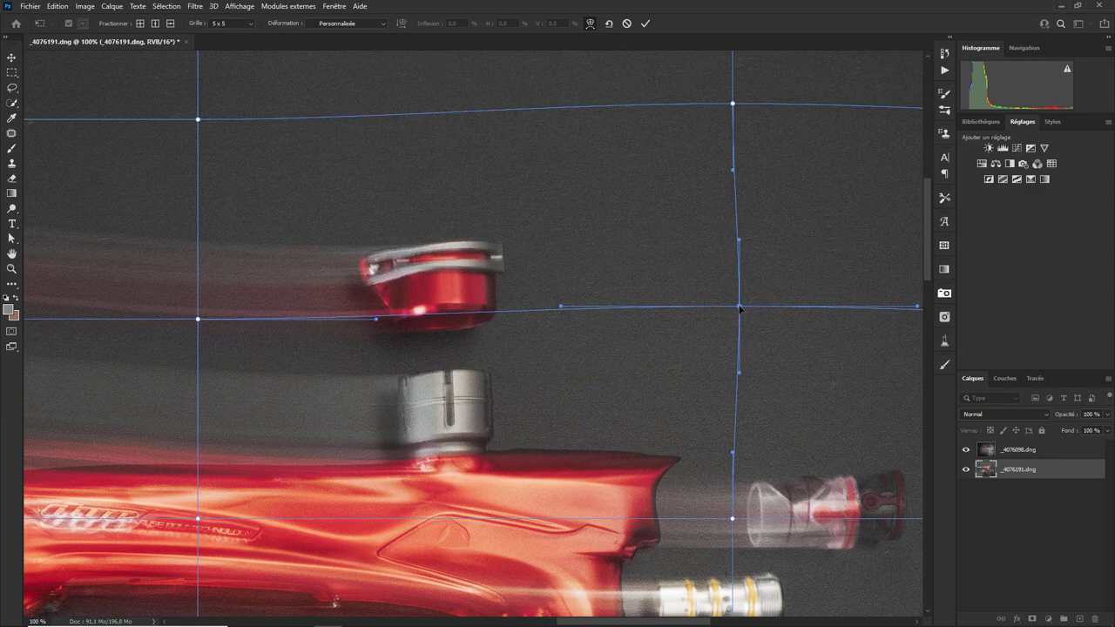
left_click_drag(198, 320, 198, 317)
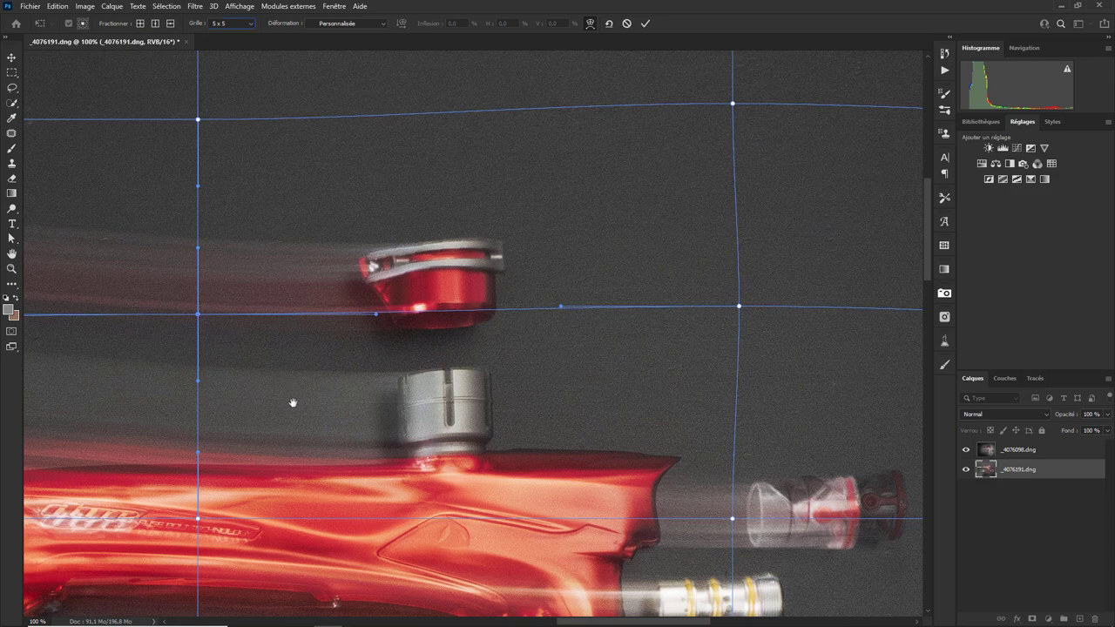
left_click_drag(294, 401, 649, 285)
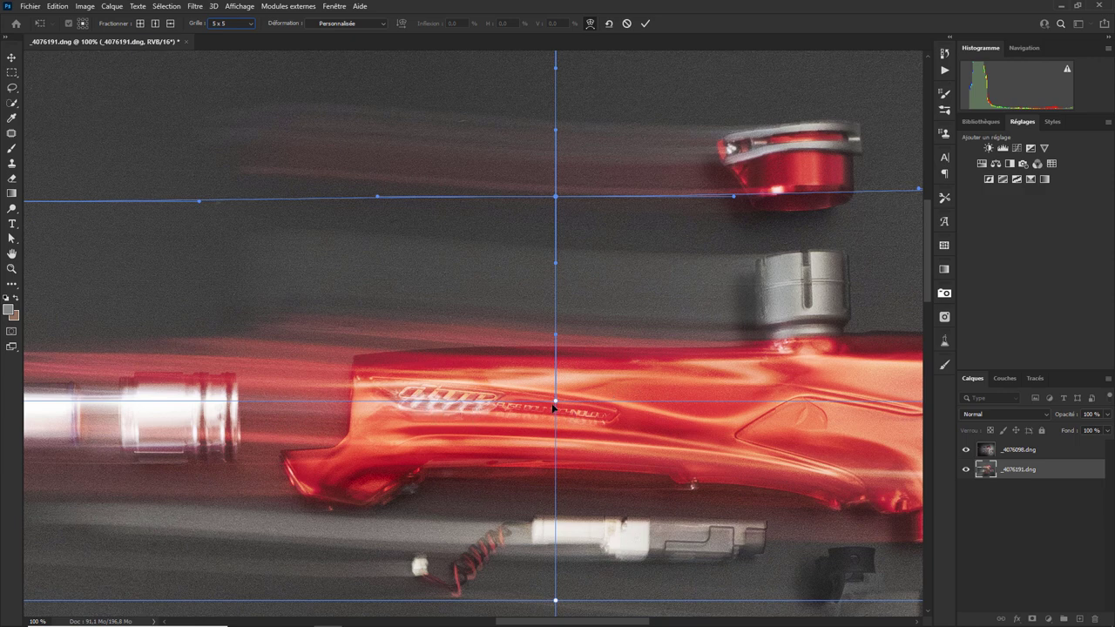
left_click_drag(555, 403, 554, 391)
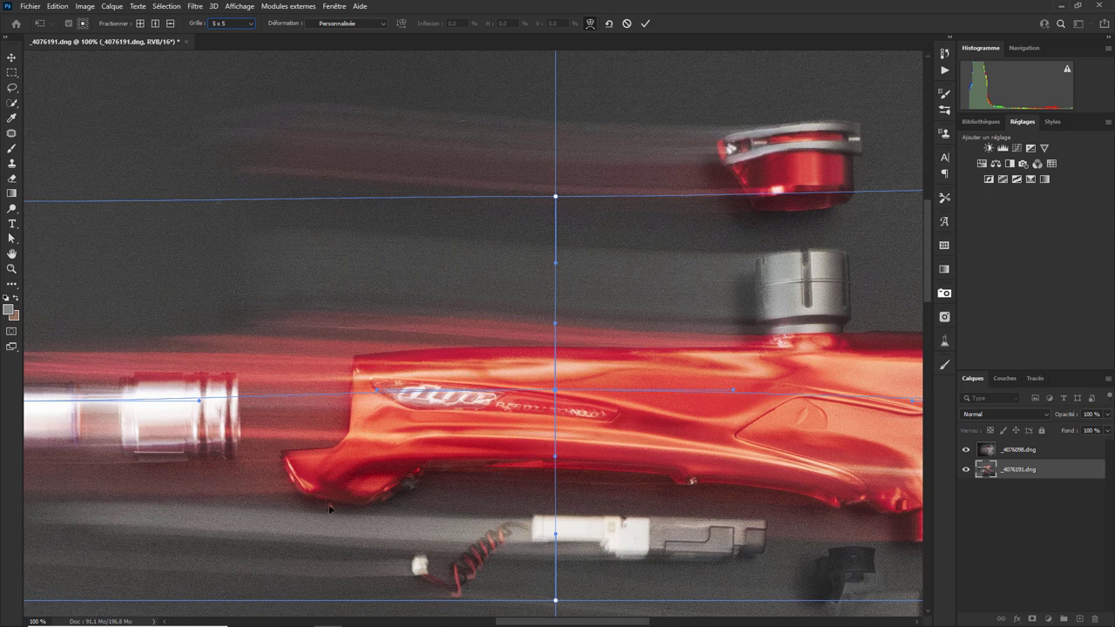
Adjust the point below the body and gently bend and stretch the white barrel
left_click_drag(281, 496, 457, 447)
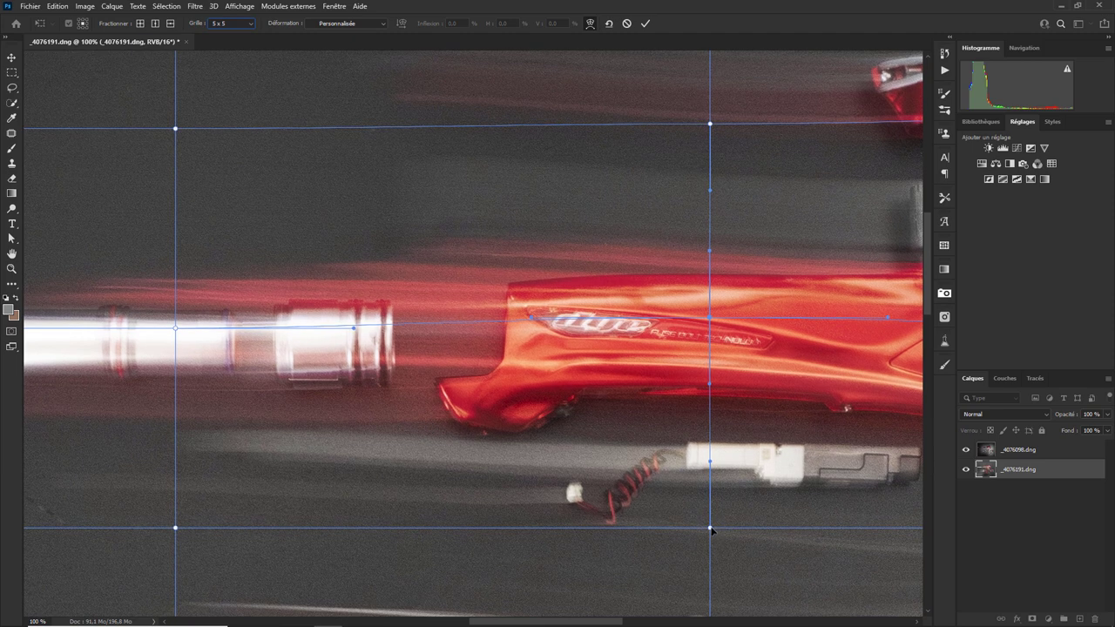
left_click_drag(710, 528, 714, 526)
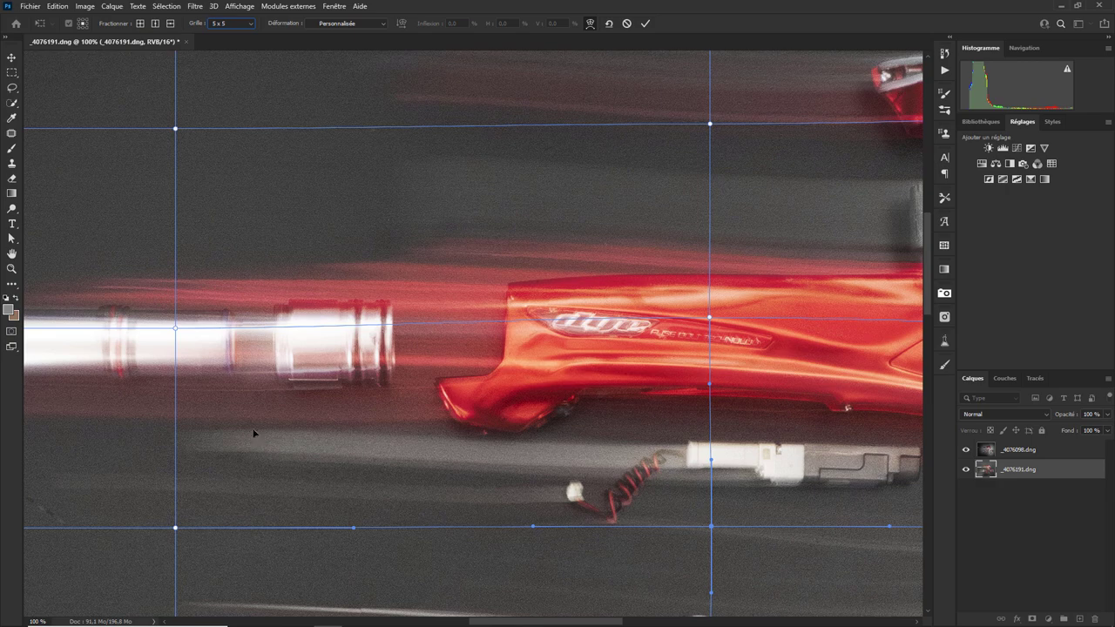
left_click_drag(246, 427, 577, 371)
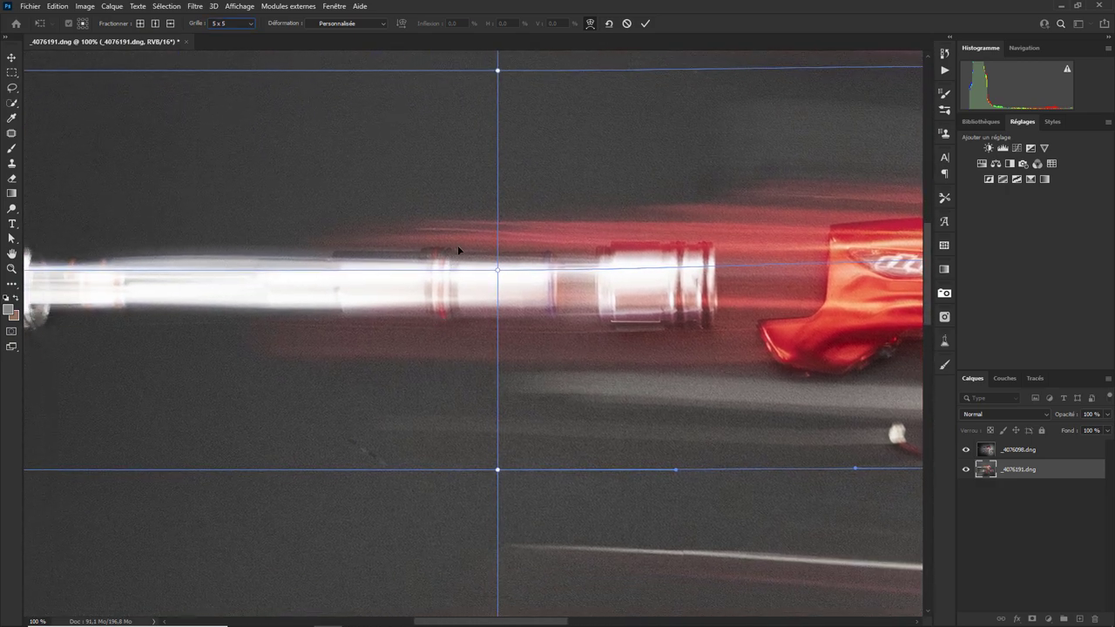
left_click_drag(497, 270, 492, 264)
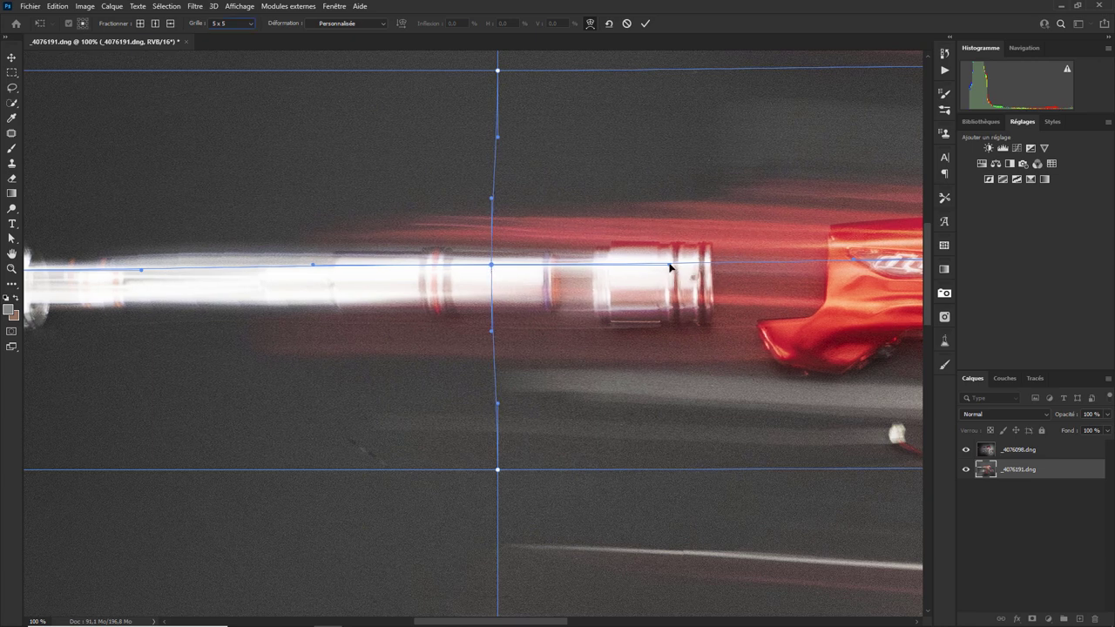
left_click_drag(669, 267, 676, 267)
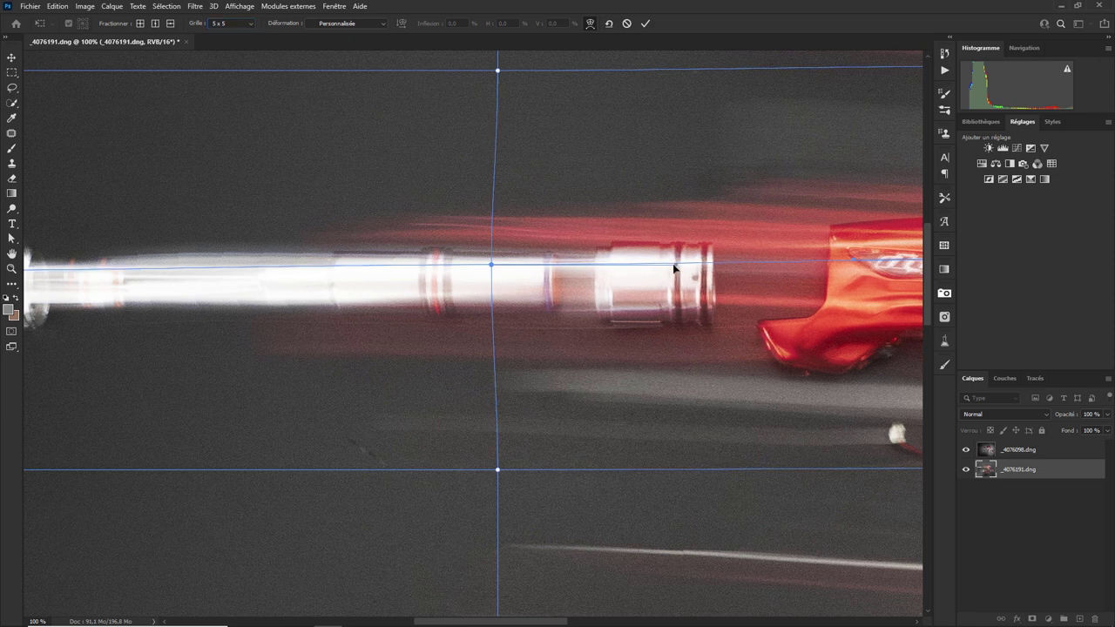
left_click_drag(236, 381, 532, 401)
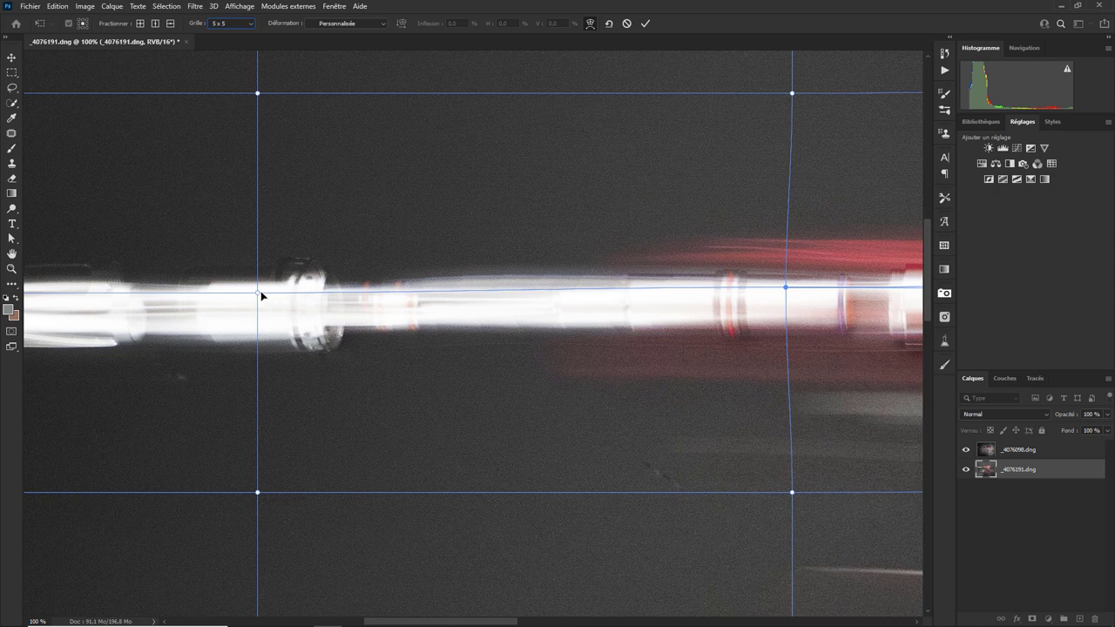
mouse_move(257, 297)
left_mouse_down()
mouse_move(258, 284)
mouse_move(242, 288)
left_mouse_up()
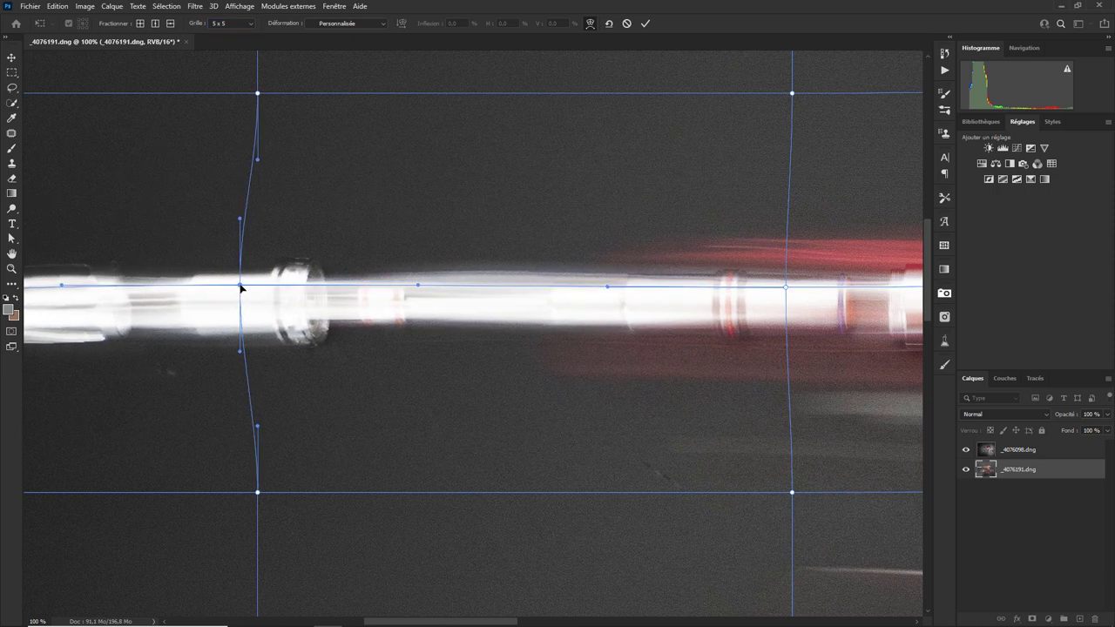
Bow the image's left edge outward by dragging its left-edge warp points
left_click_drag(144, 414, 513, 427)
left_click(93, 306)
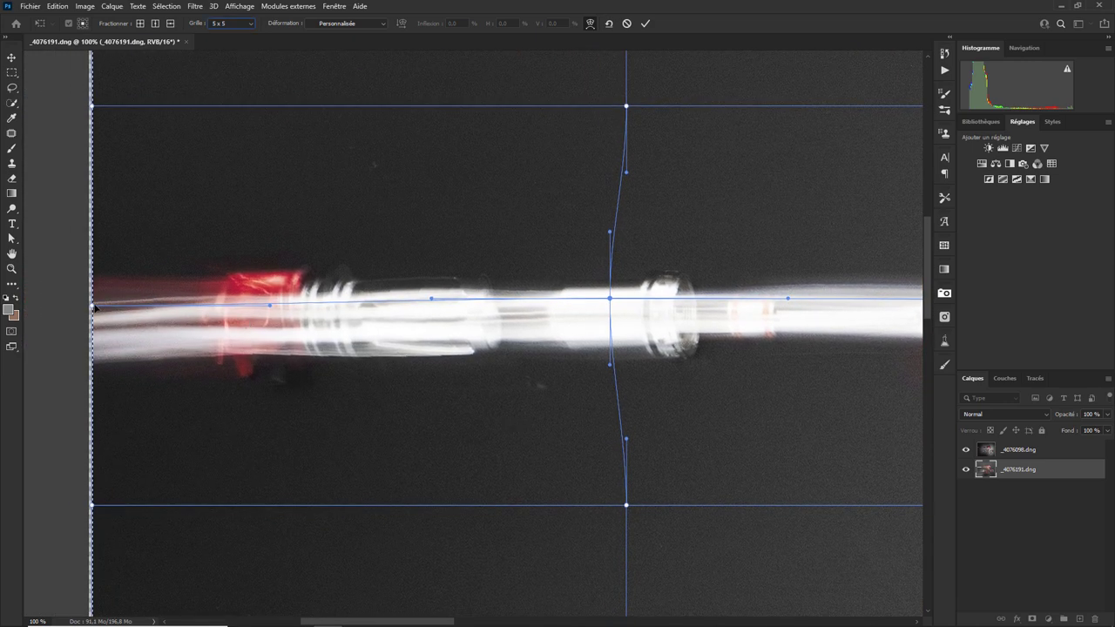
mouse_move(93, 305)
left_mouse_down()
mouse_move(76, 298)
mouse_move(124, 290)
mouse_move(71, 299)
left_mouse_up()
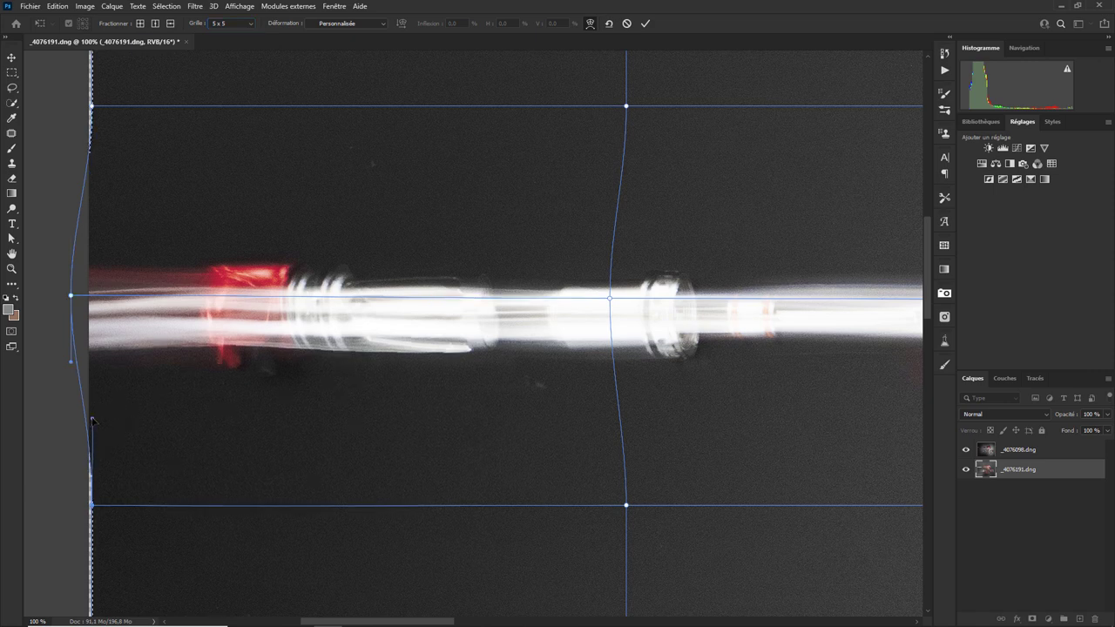
left_click_drag(93, 427, 87, 411)
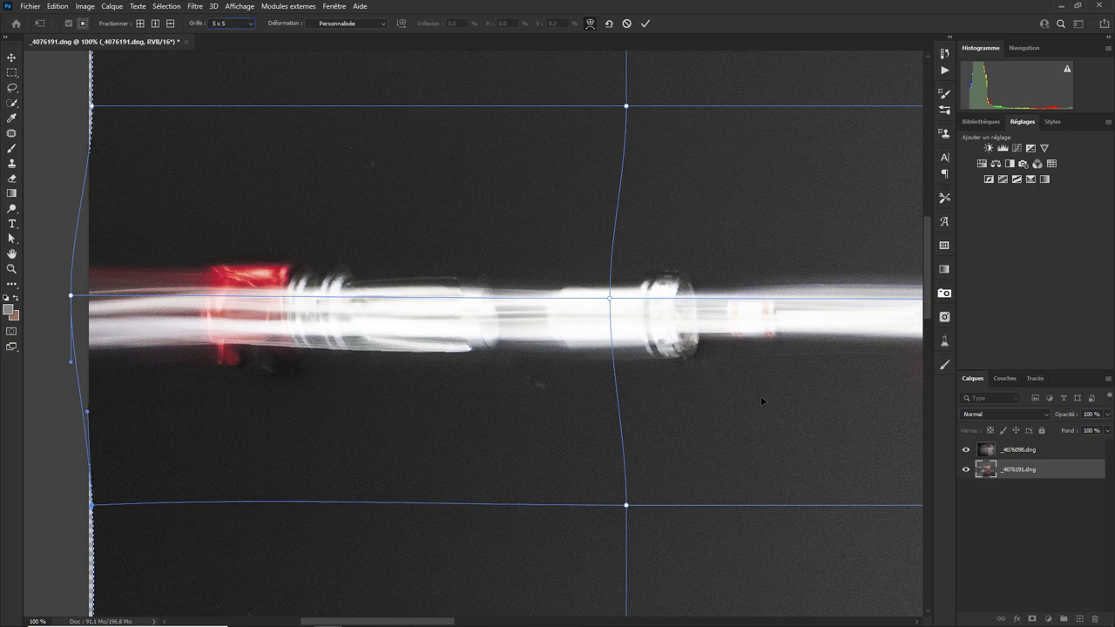
left_click_drag(817, 352, 398, 372)
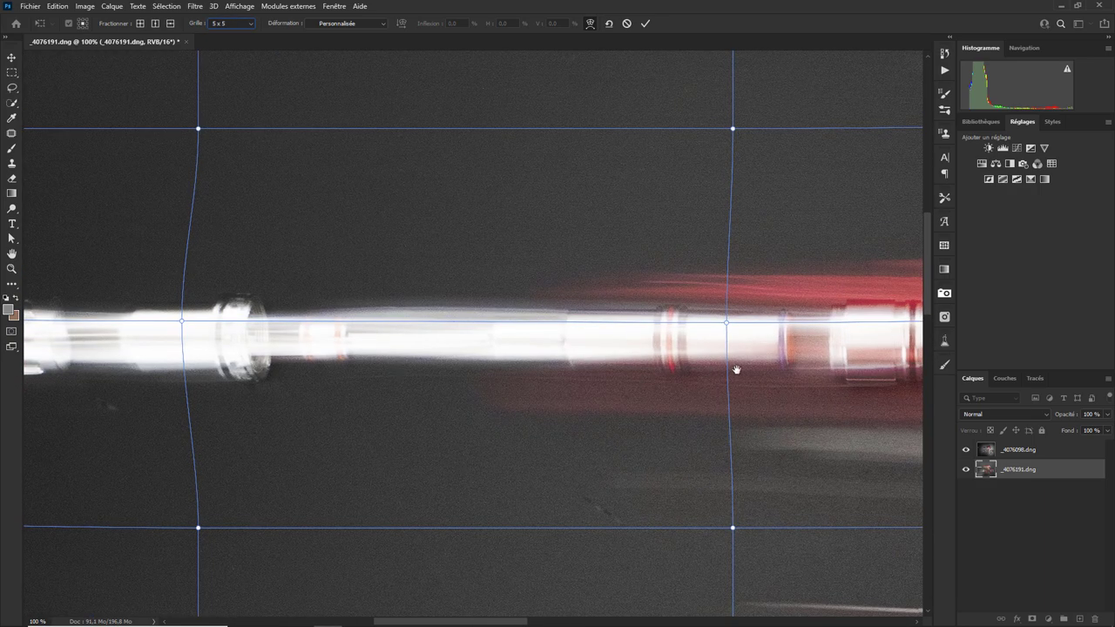
left_click_drag(737, 368, 299, 391)
Shift the warp line through the clear cylinder slightly rightward and zoom out to 25%
left_click_drag(693, 385, 337, 391)
left_click_drag(634, 344, 527, 376)
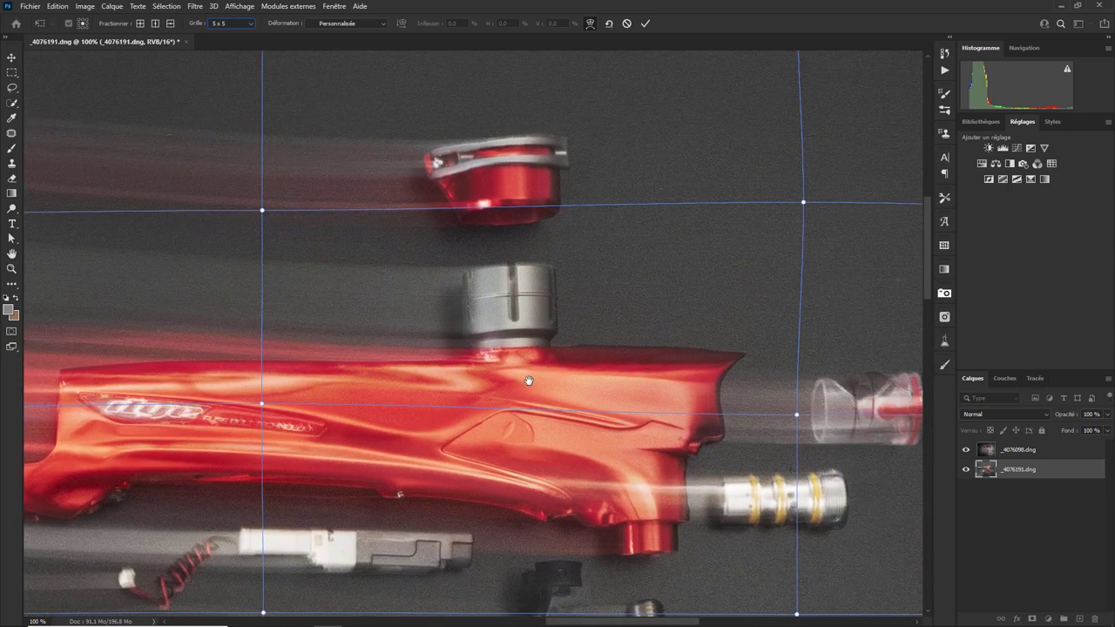
left_click_drag(791, 393, 486, 361)
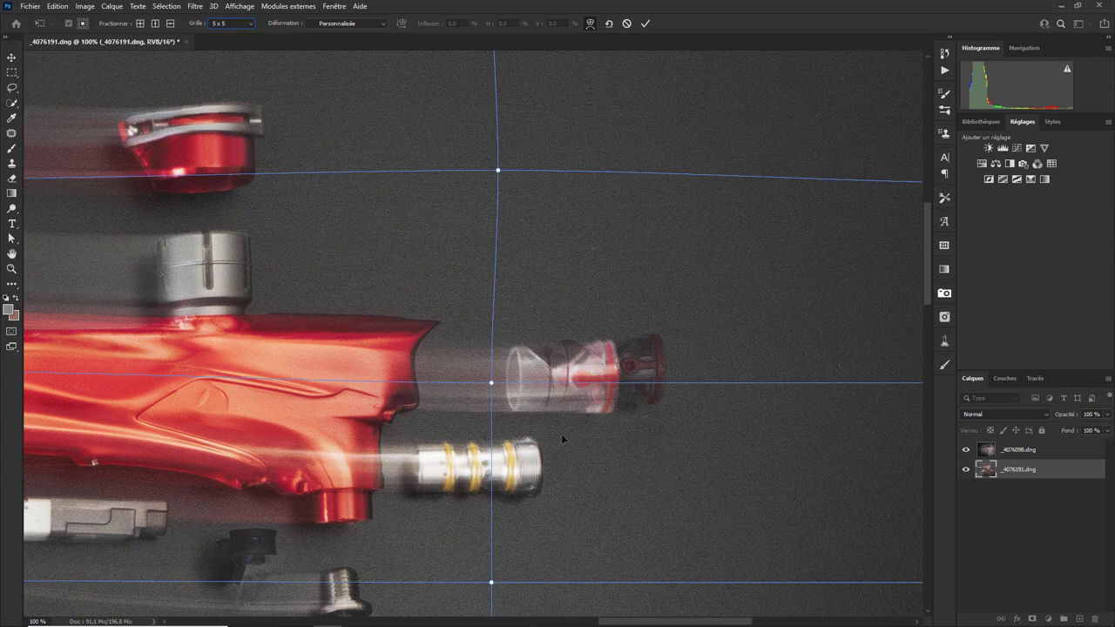
left_click_drag(492, 386, 492, 393)
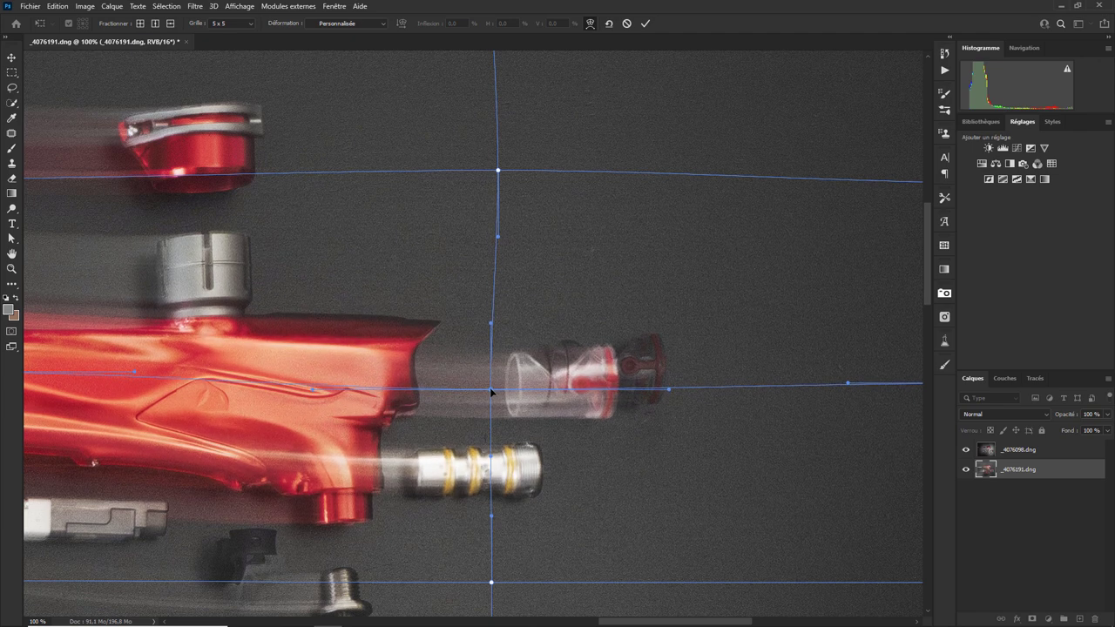
left_click_drag(491, 393, 498, 383)
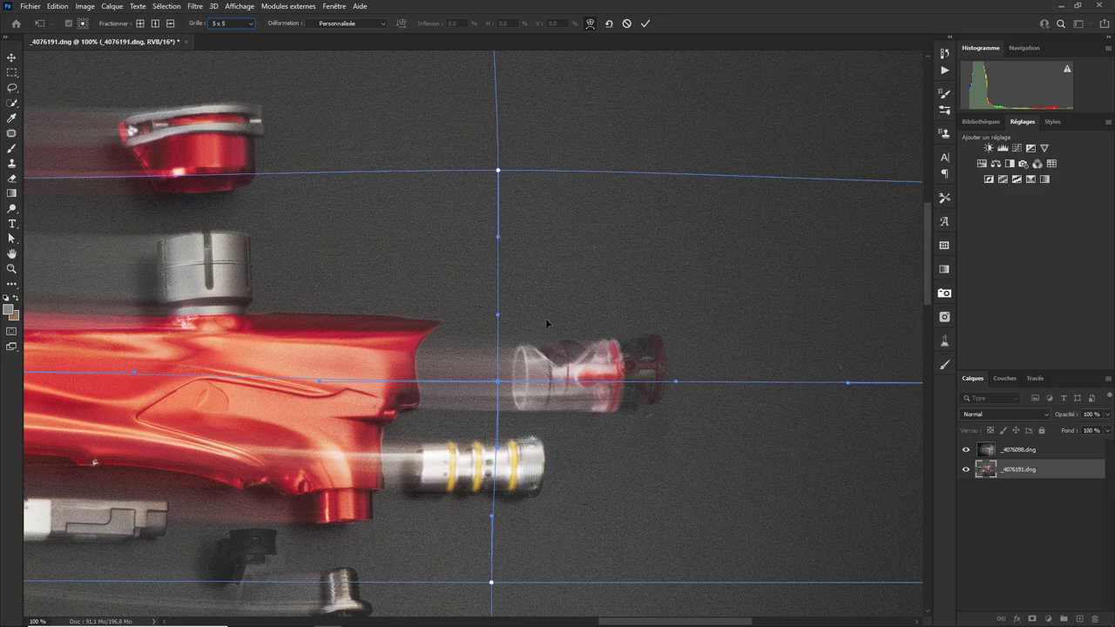
key("ctrl+minus")
key("ctrl+minus")
key("ctrl+minus")
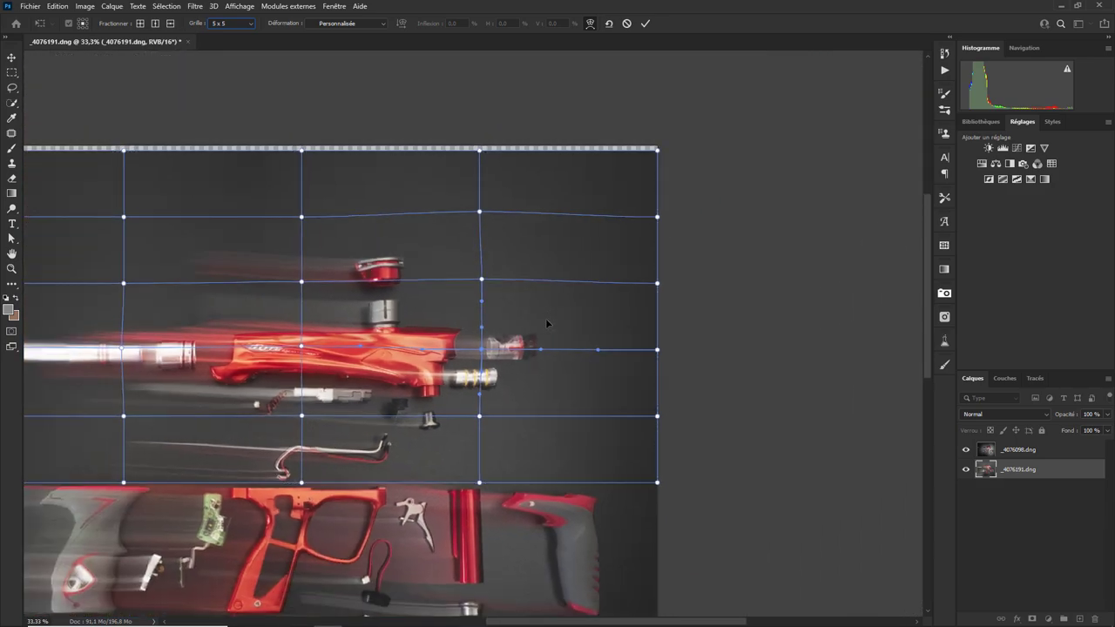
key("ctrl+minus")
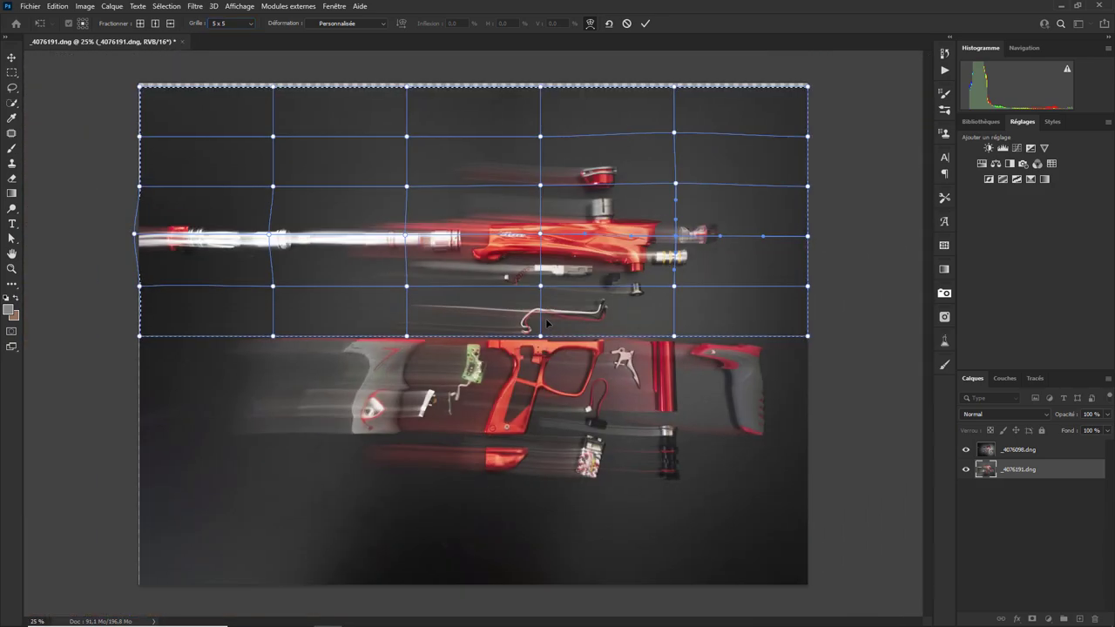
Commit the 5 x 5 warp and zoom in on the upper marker parts
key("Return")
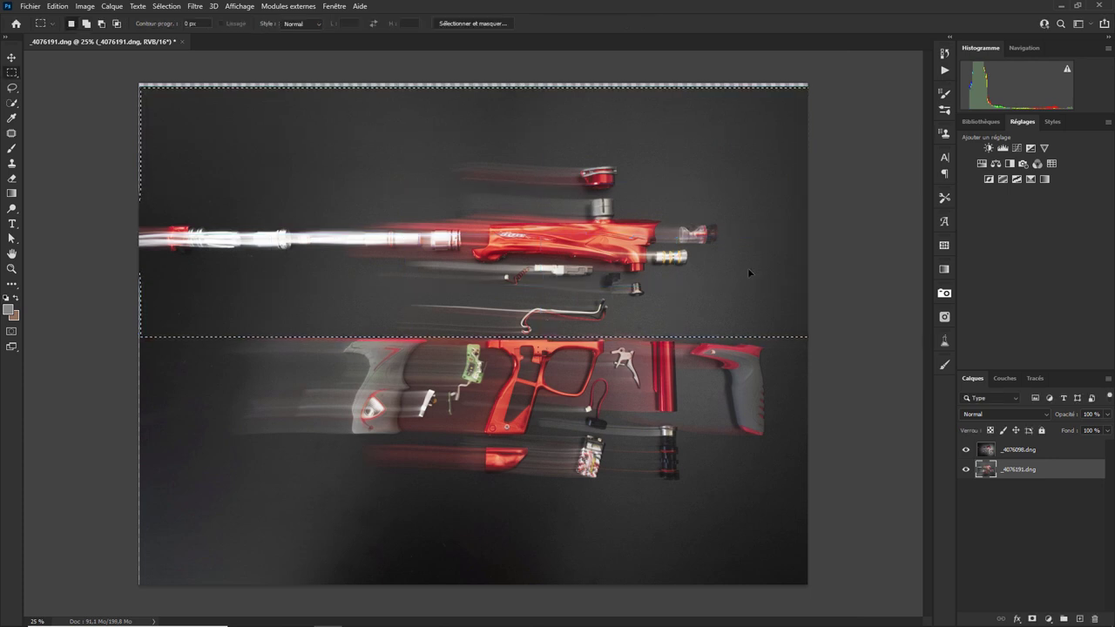
key("ctrl+plus")
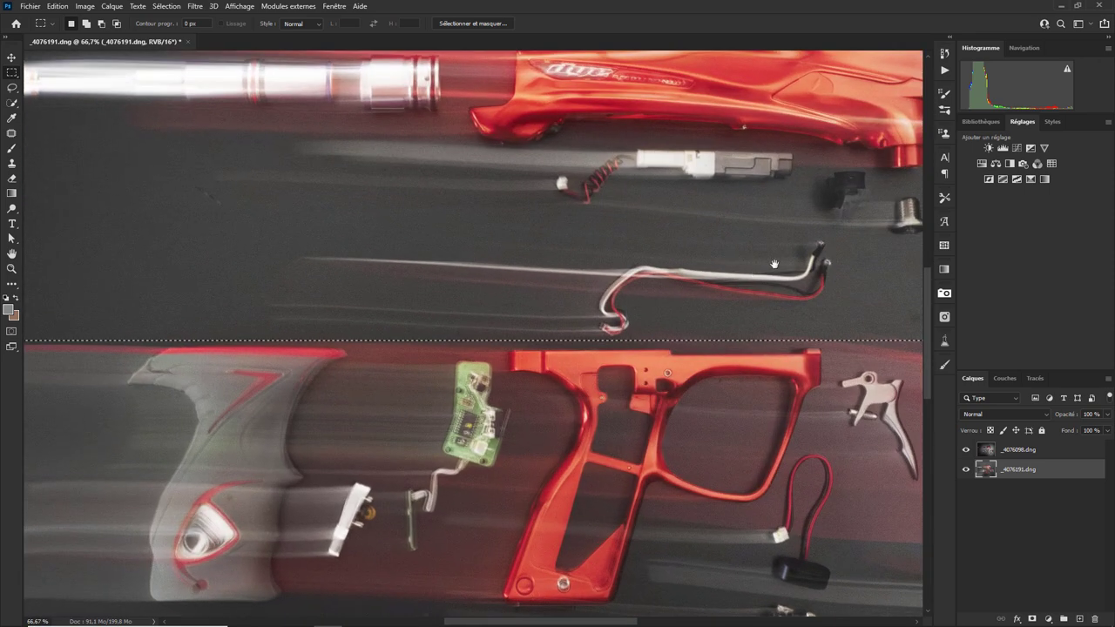
key("ctrl+plus")
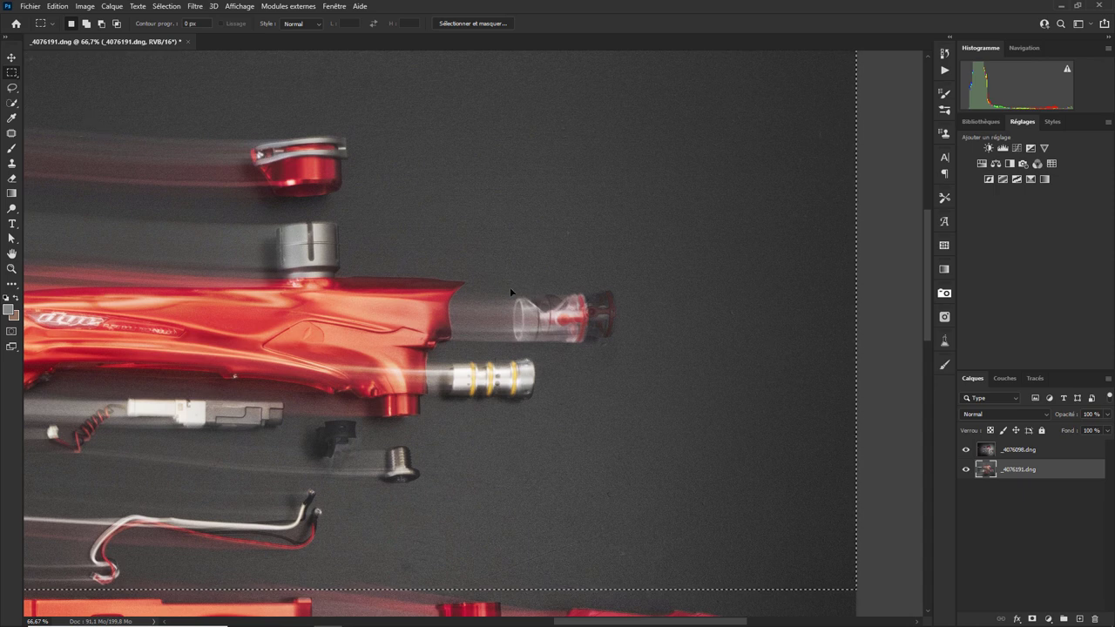
Deselect and draw a roughly 424 × 205 px rectangular marquee around the clear cylinder
key("ctrl+d")
left_click(165, 7)
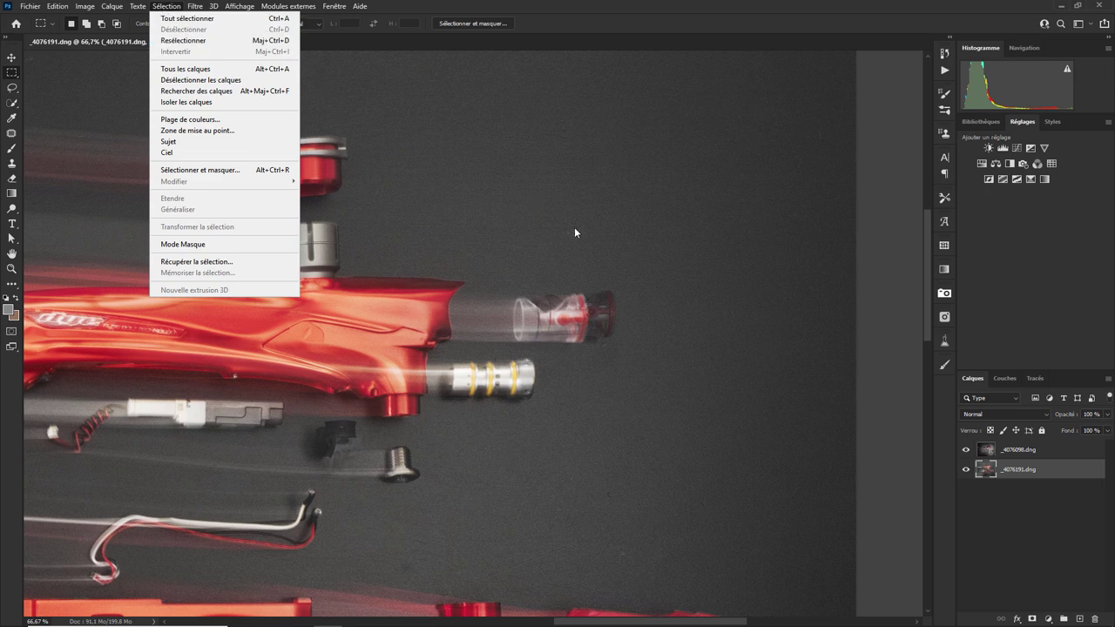
left_click(488, 288)
left_click_drag(488, 277, 647, 358)
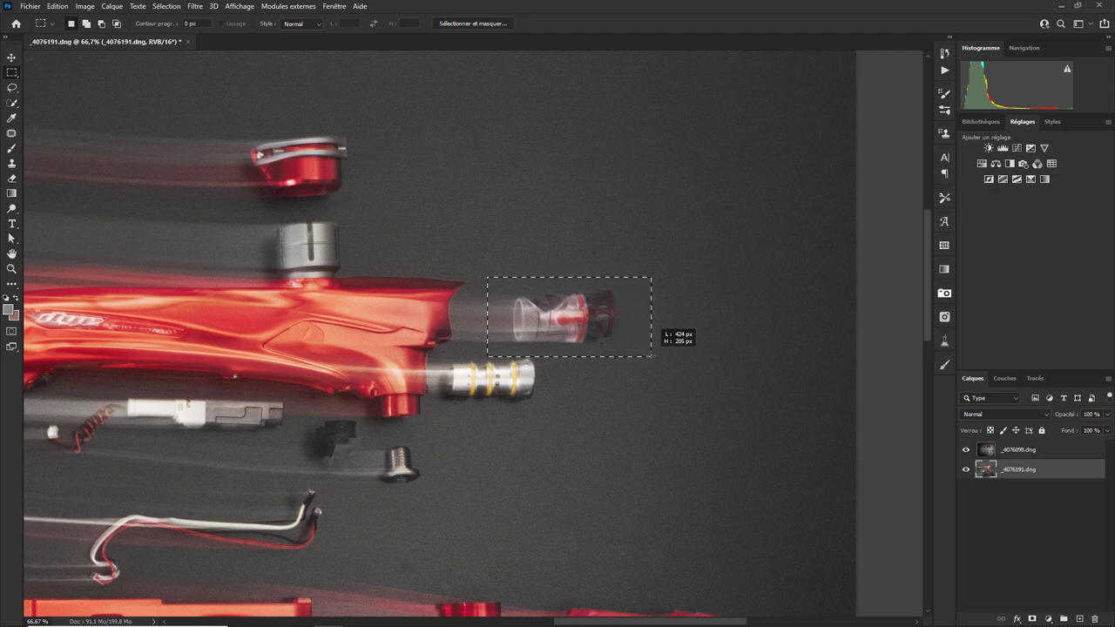
left_click_drag(647, 358, 651, 358)
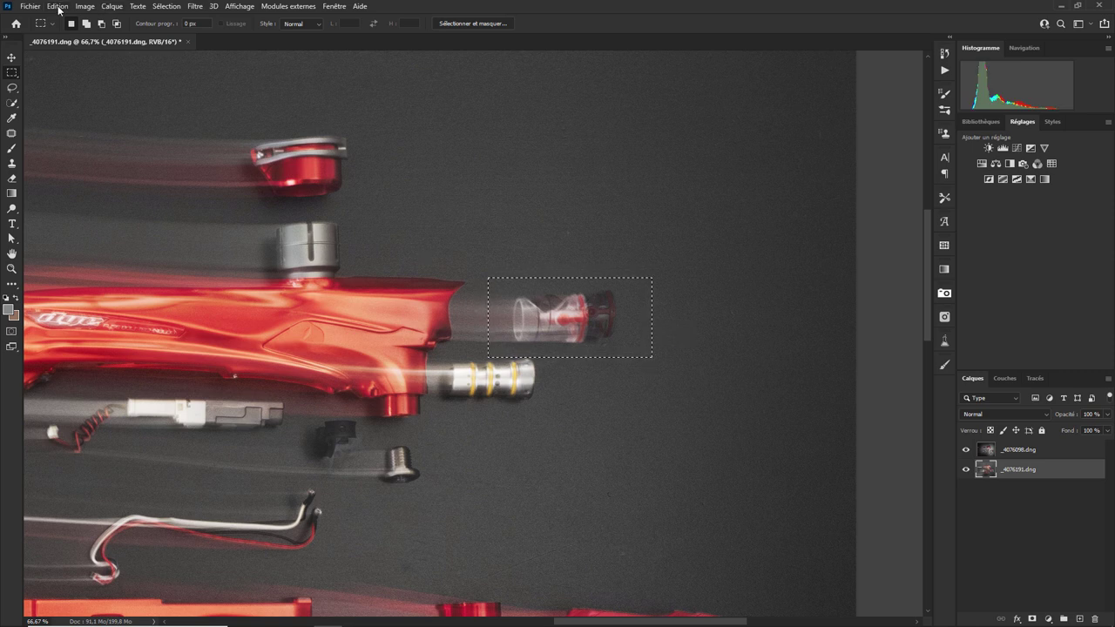
Start a Déformation warp on the selected clear cylinder with a 4 x 4 grid at 200% zoom
left_click(58, 6)
mouse_move(79, 181)
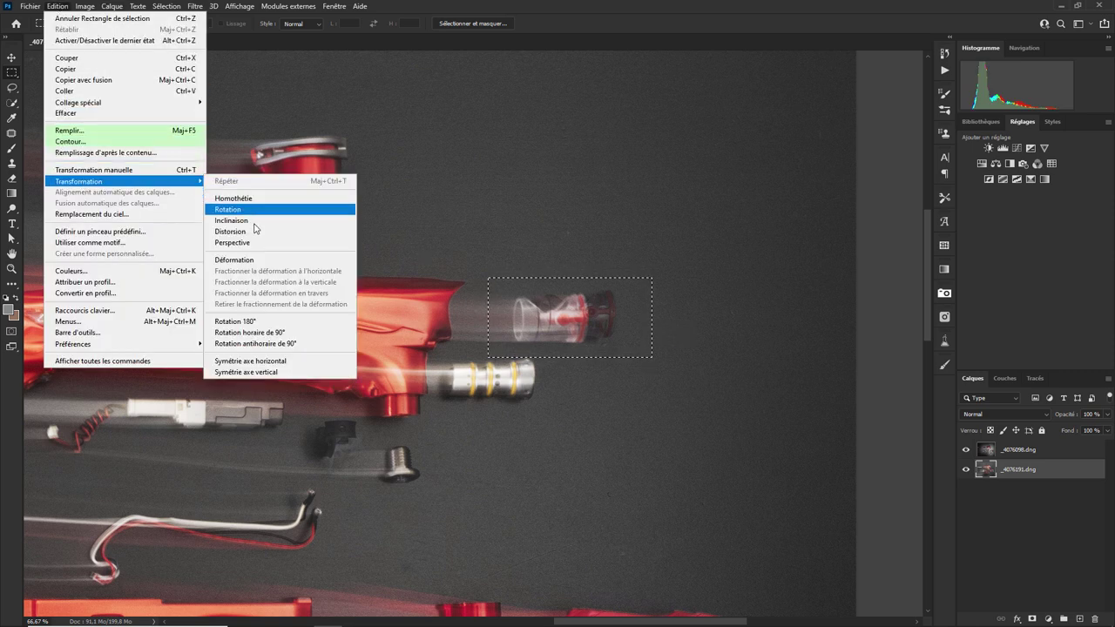
left_click(234, 260)
key("ctrl+plus")
key("ctrl+plus")
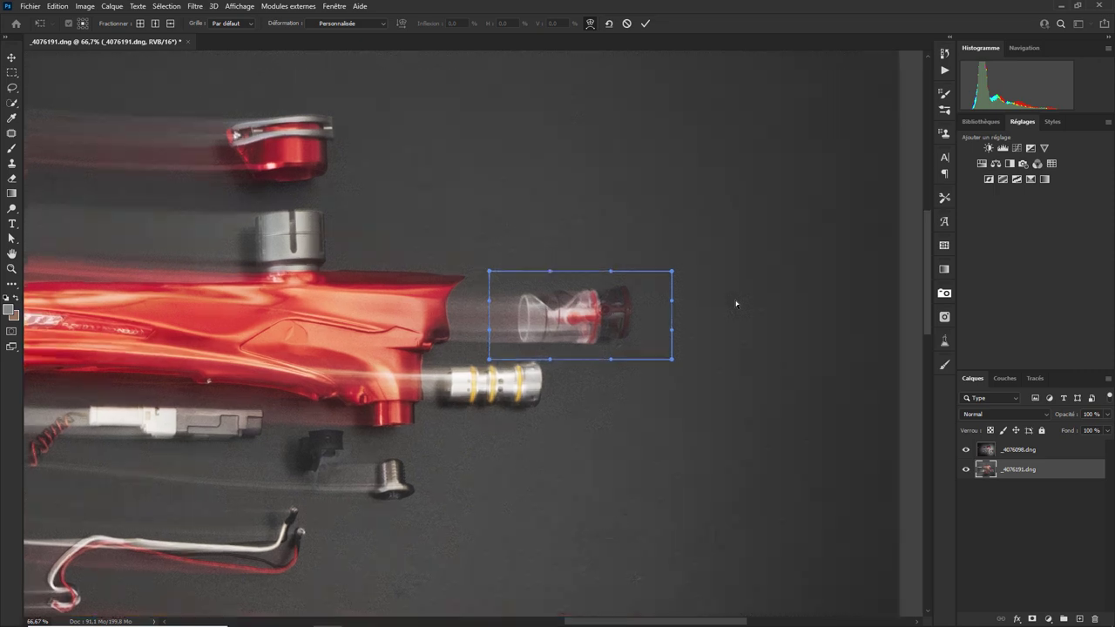
left_click_drag(753, 318, 539, 301)
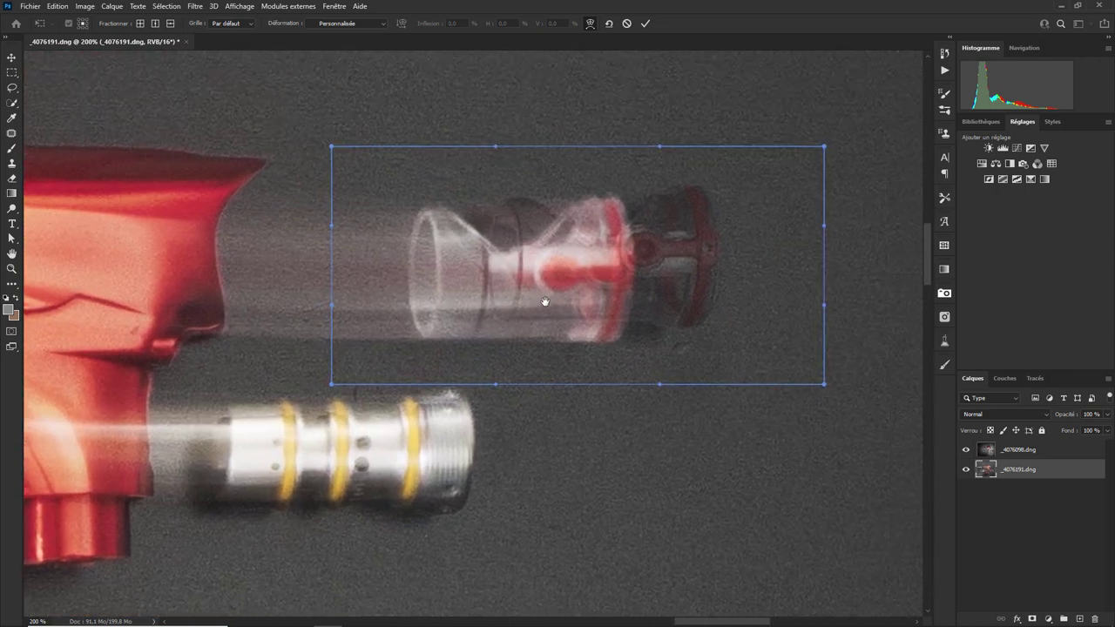
left_click(230, 23)
left_click(225, 64)
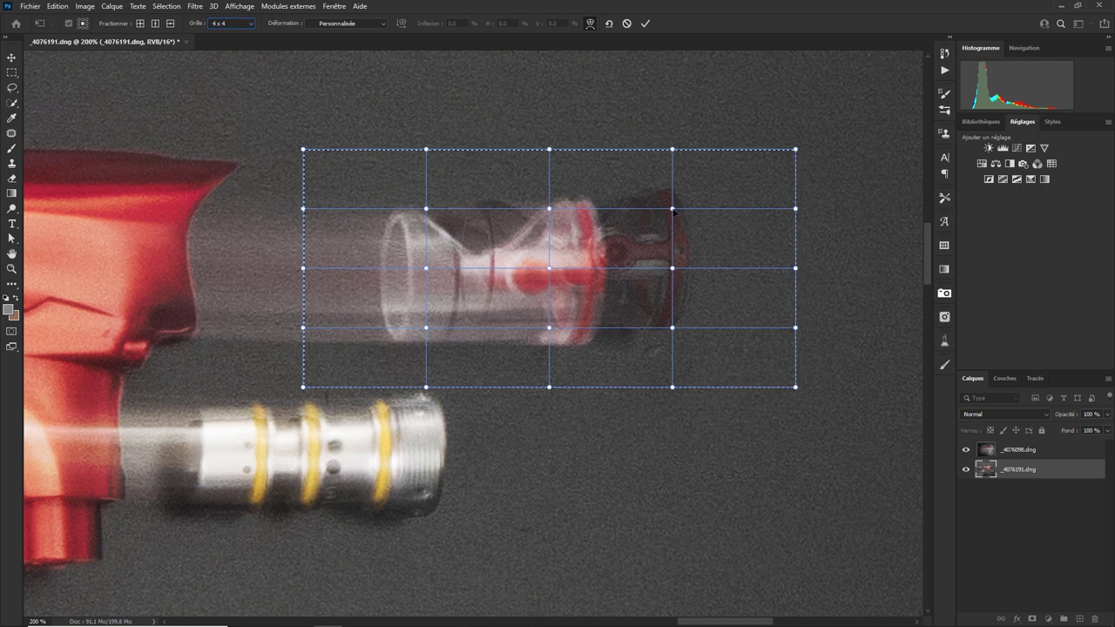
Push the clear part's right edge, centre and red end rightward with the warp points
left_click_drag(672, 209, 747, 209)
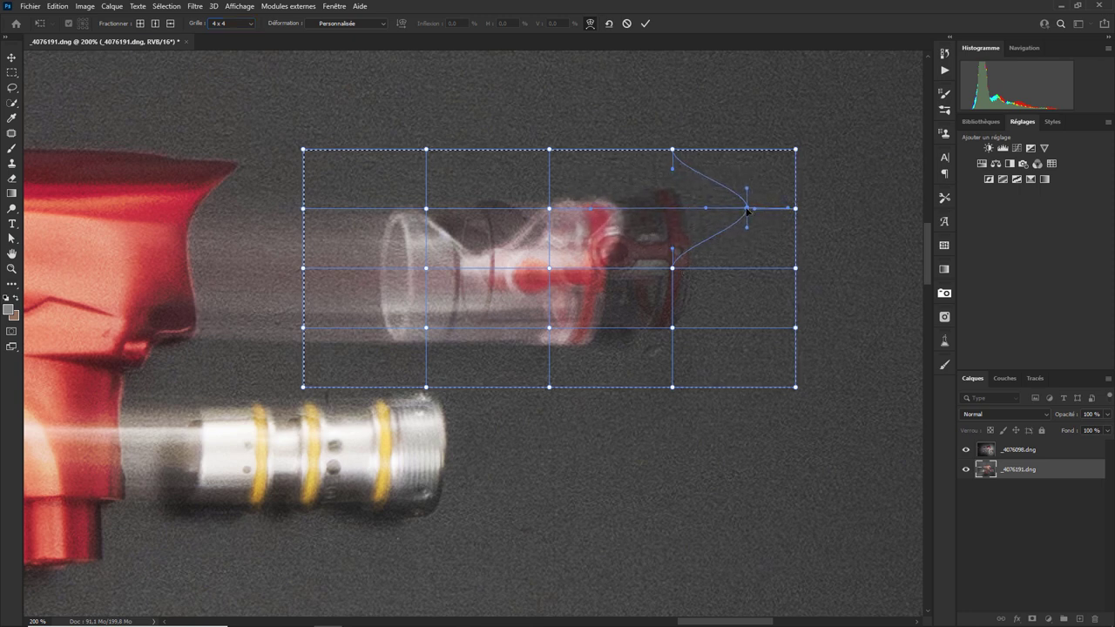
left_click_drag(672, 270, 746, 268)
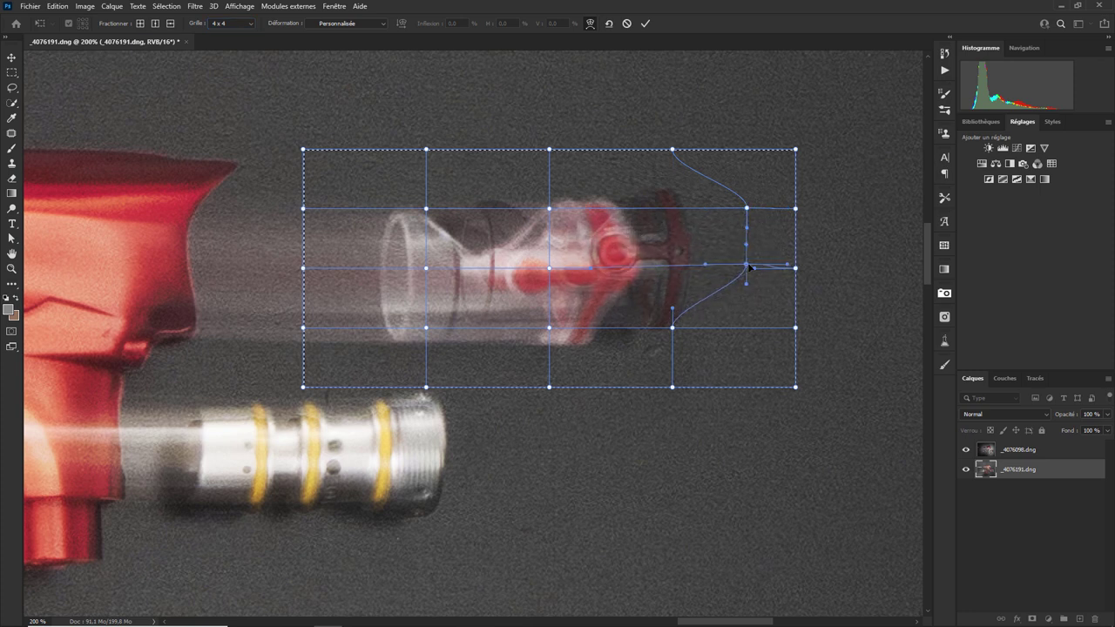
left_click_drag(670, 328, 747, 325)
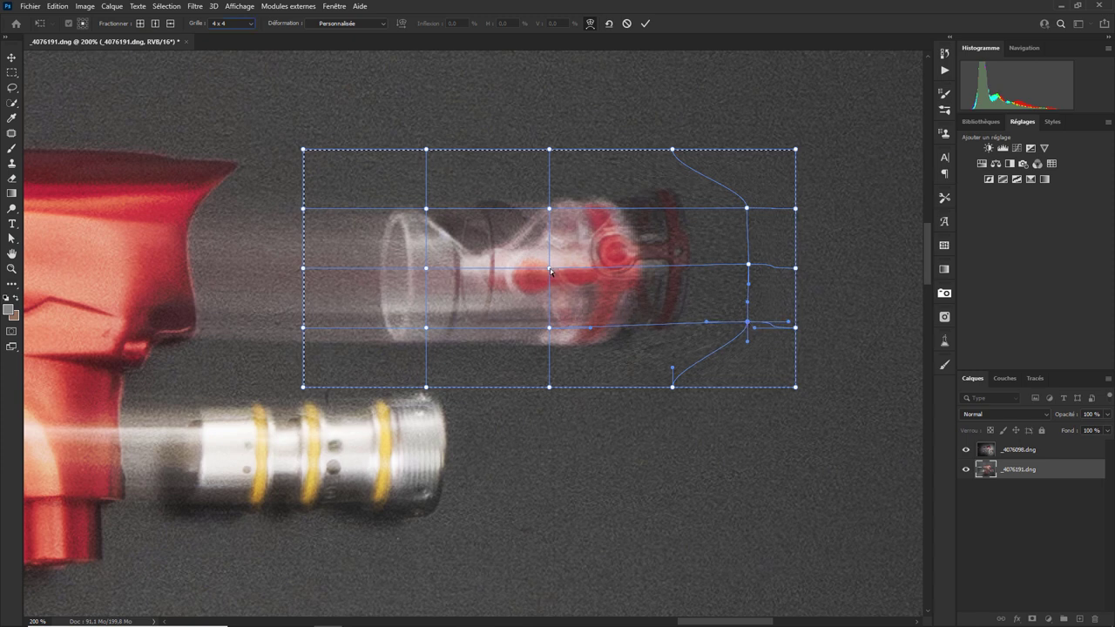
left_click_drag(549, 268, 616, 256)
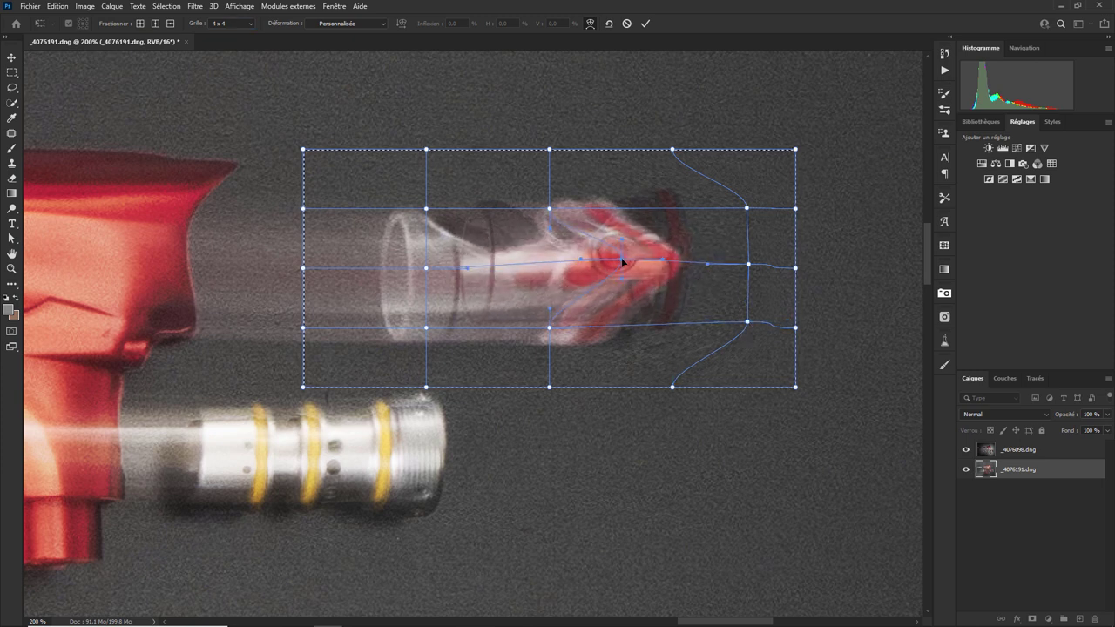
mouse_move(550, 207)
left_mouse_down()
mouse_move(612, 192)
mouse_move(629, 199)
left_mouse_up()
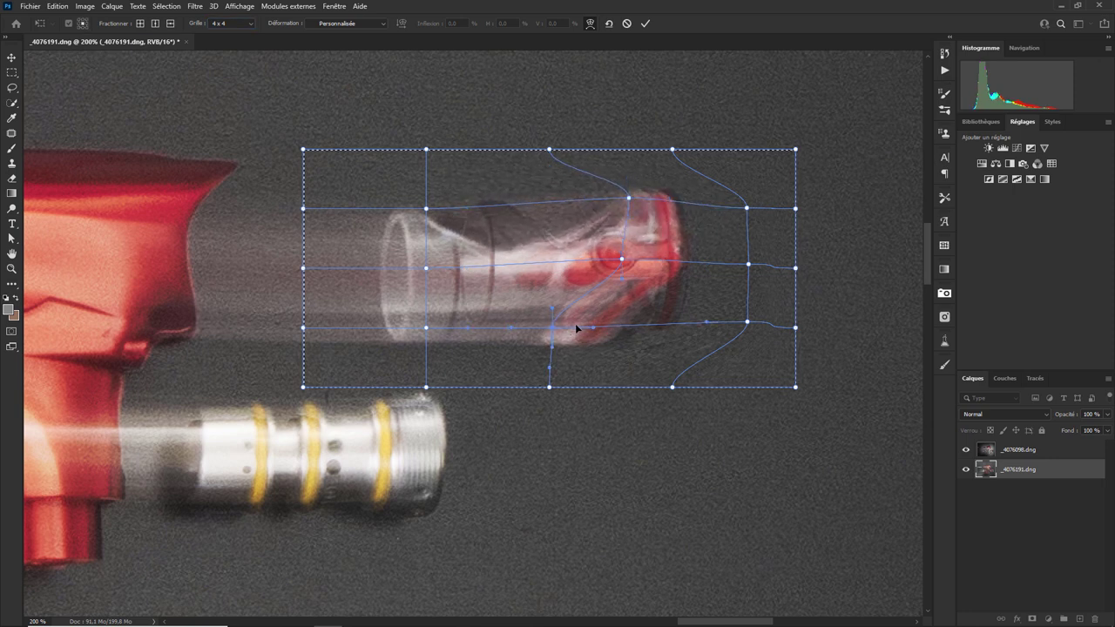
left_click_drag(550, 327, 628, 316)
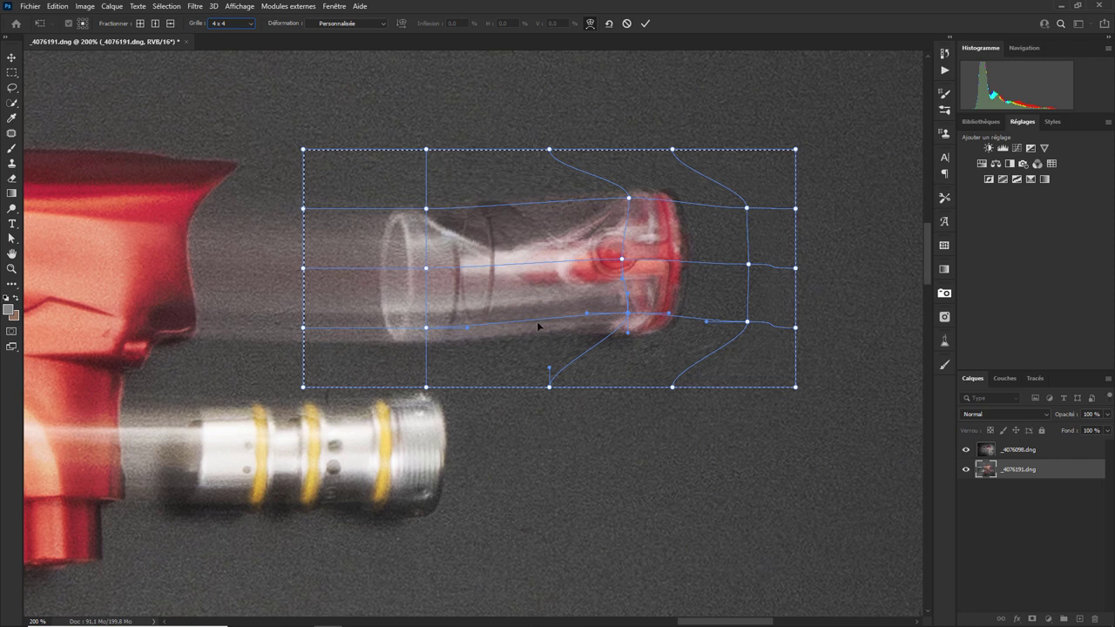
Shift the upper and lower glass sections rightward, commit the warp, and zoom out
left_click_drag(427, 209, 489, 204)
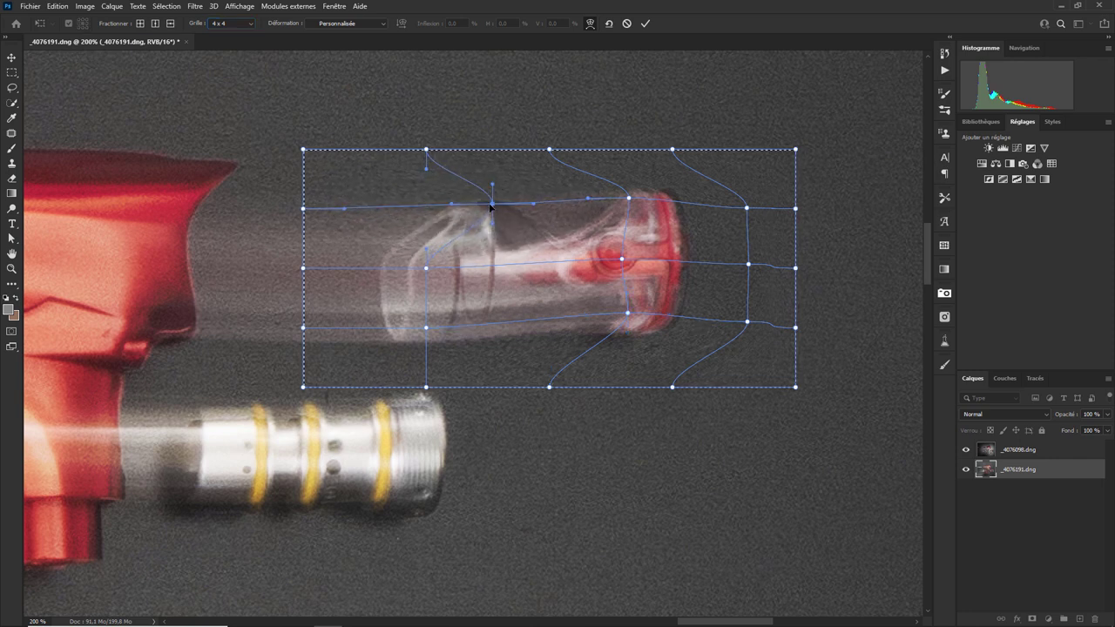
left_click(426, 267)
left_click_drag(426, 268, 504, 256)
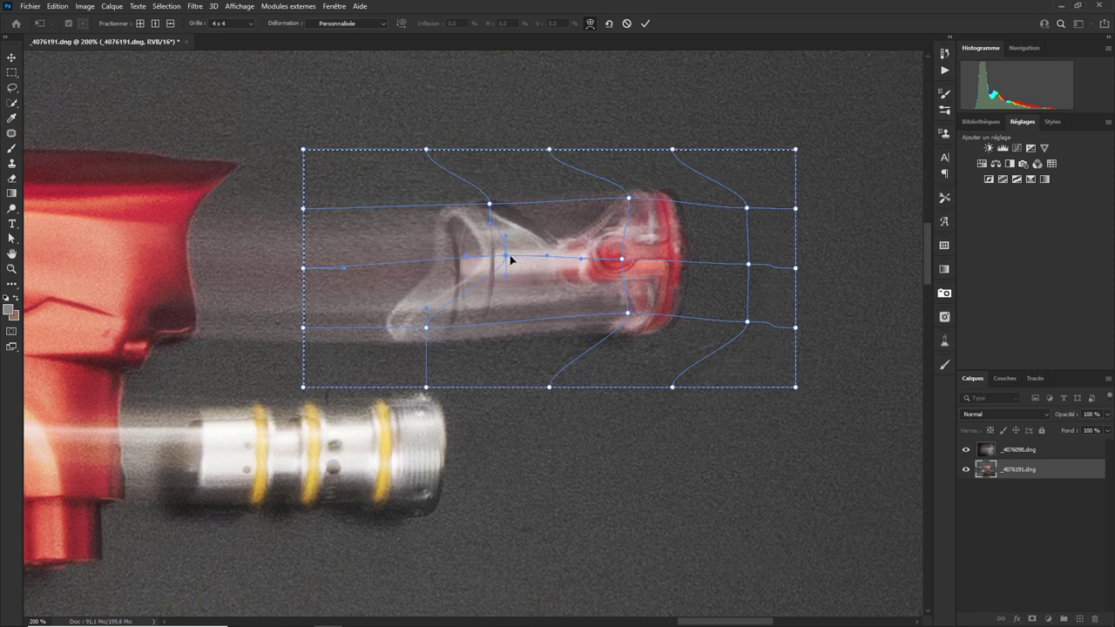
left_click_drag(490, 205, 508, 199)
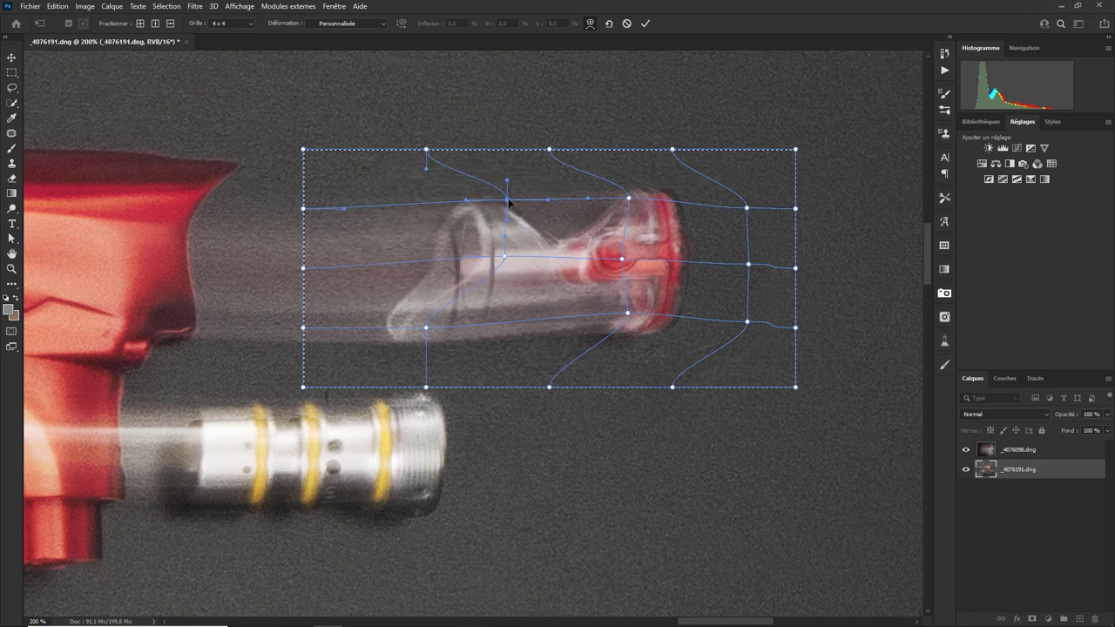
left_click_drag(426, 328, 498, 320)
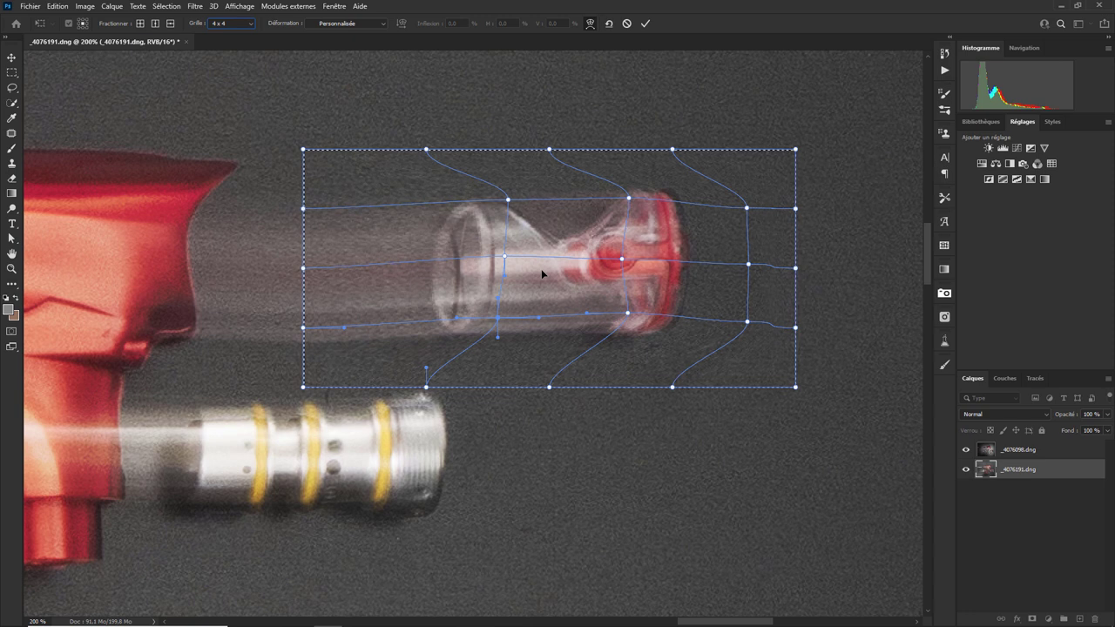
key("Return")
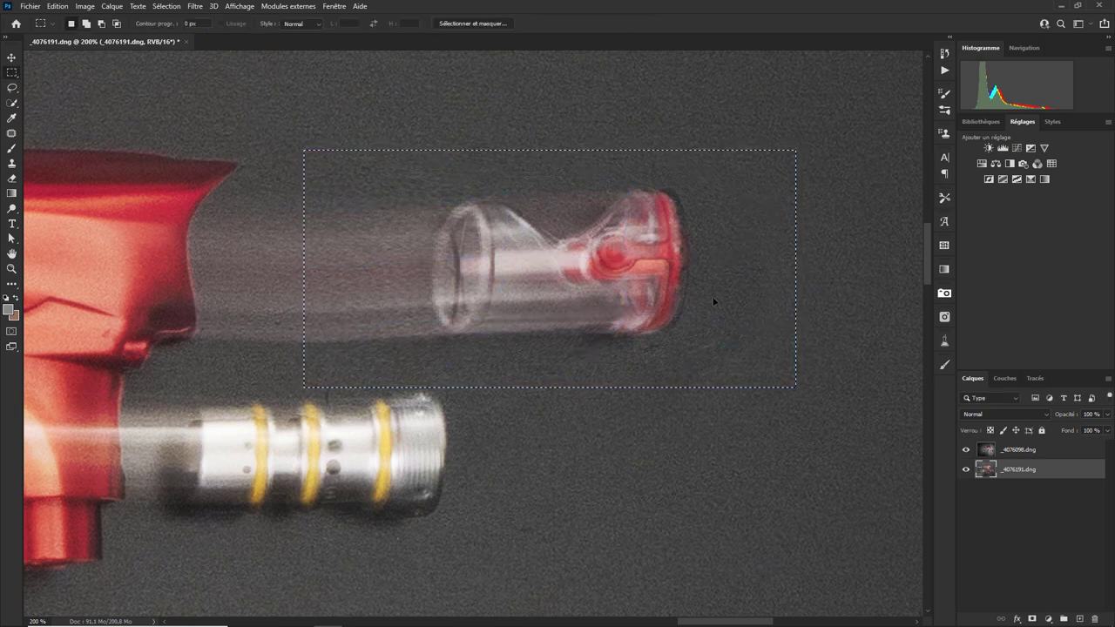
key("ctrl+minus")
key("ctrl+minus")
Zoom out and toggle the _4076098.dng layer off and on to compare with the warped layer
key("ctrl+minus")
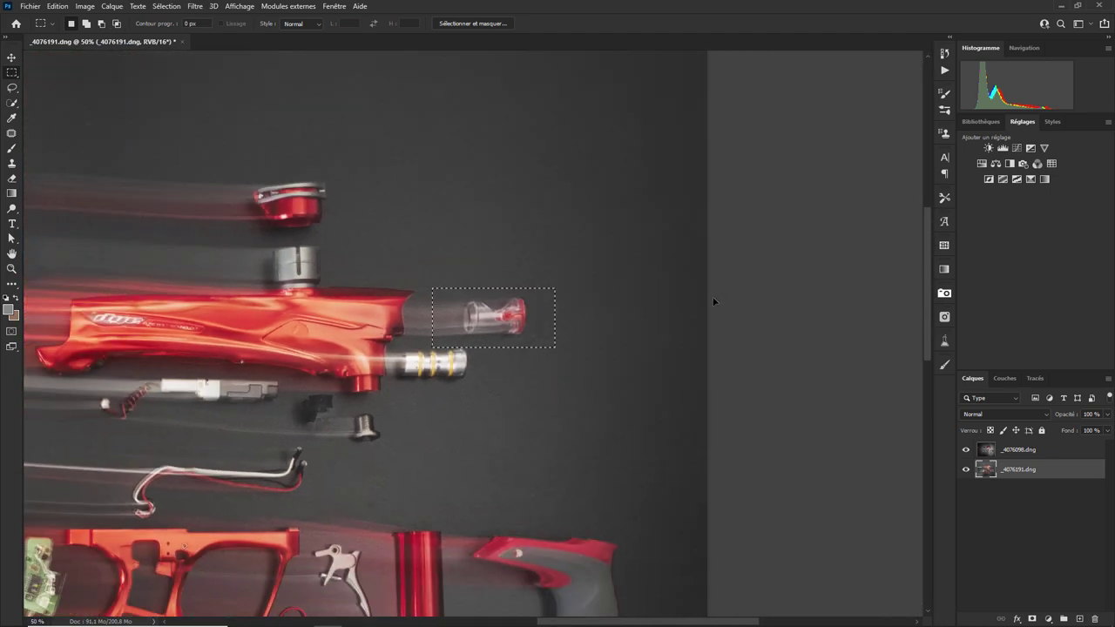
key("ctrl+minus")
key("ctrl+minus")
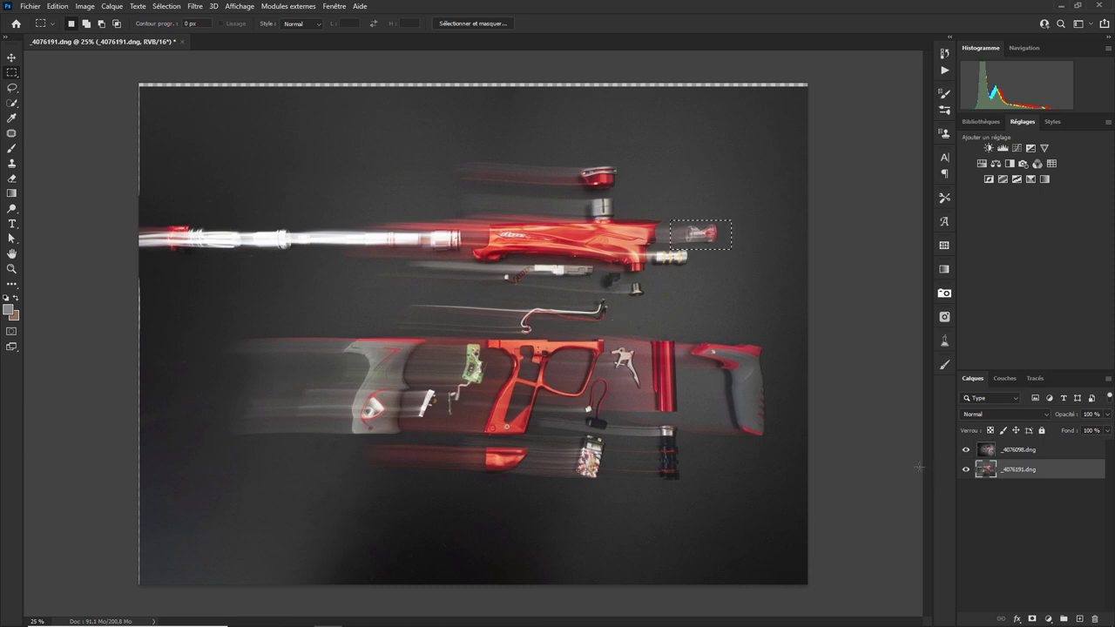
left_click(965, 449)
left_click(965, 449)
left_click(966, 451)
left_click(966, 450)
left_click(1050, 619)
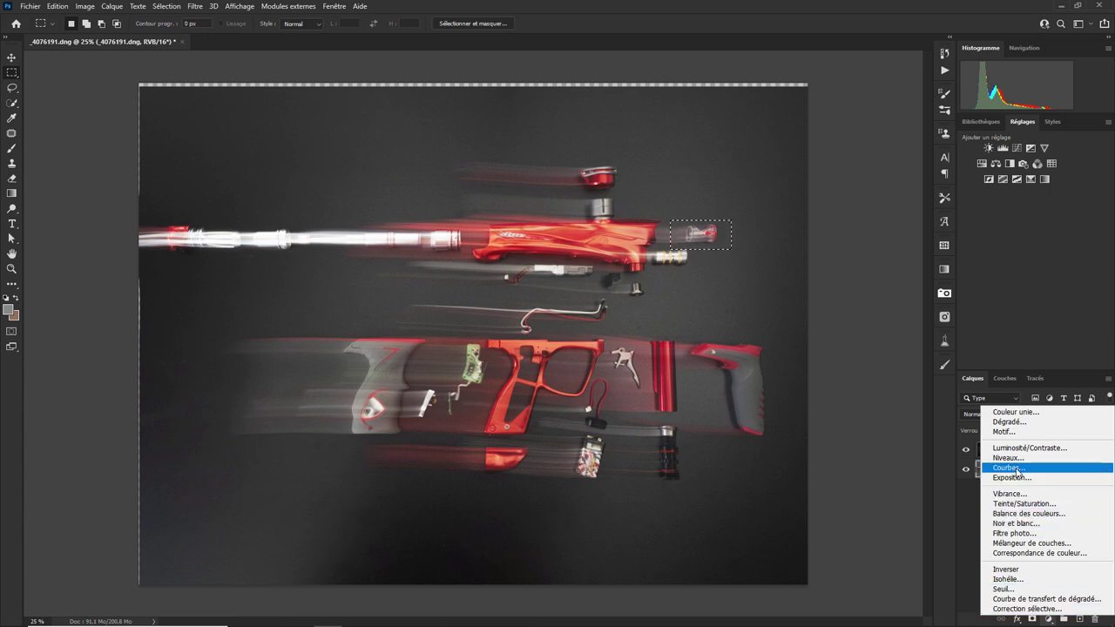
Add a Courbes layer lifting the black point to output 65 and merge it down with Ctrl+E
left_click(1007, 468)
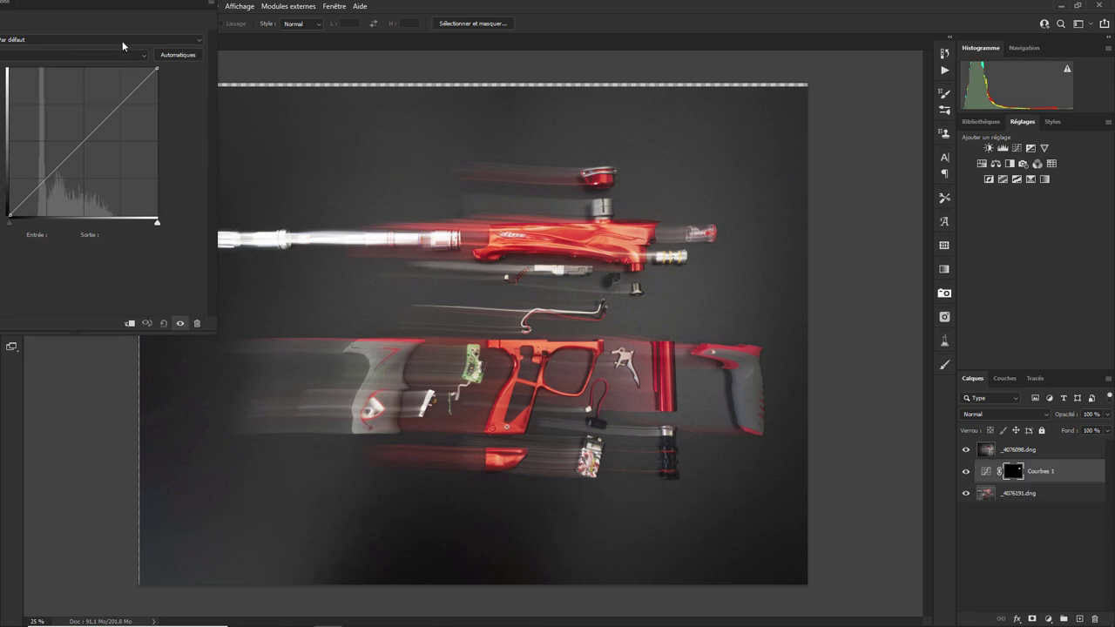
mouse_move(116, 8)
left_mouse_down()
mouse_move(307, 153)
mouse_move(275, 191)
left_mouse_up()
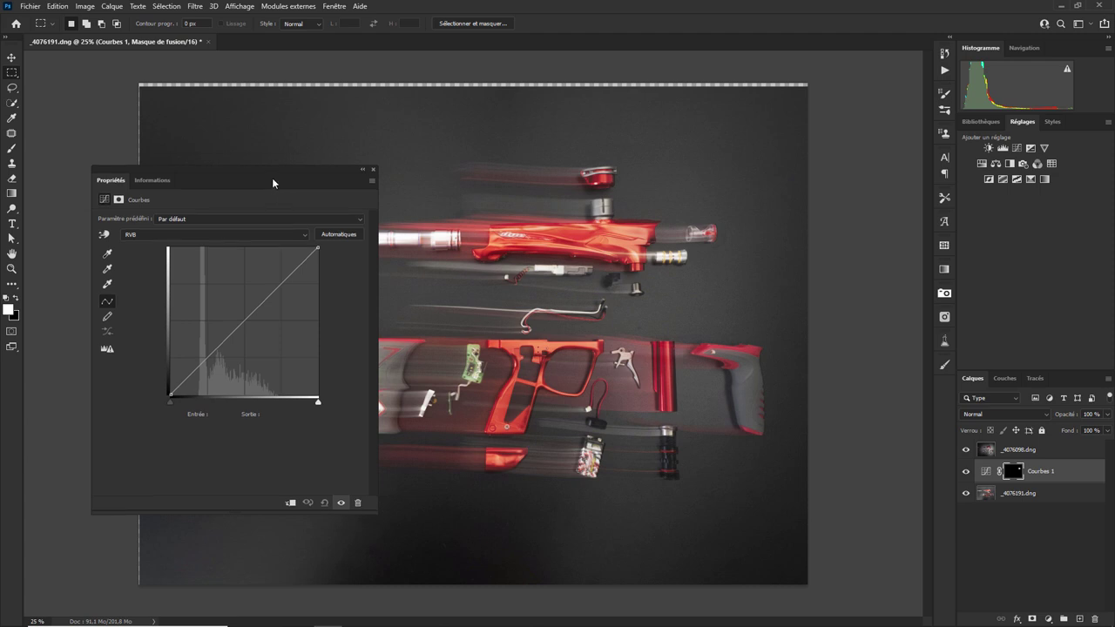
mouse_move(275, 191)
left_mouse_down()
mouse_move(272, 178)
mouse_move(592, 182)
mouse_move(252, 194)
mouse_move(256, 174)
mouse_move(240, 169)
left_mouse_up()
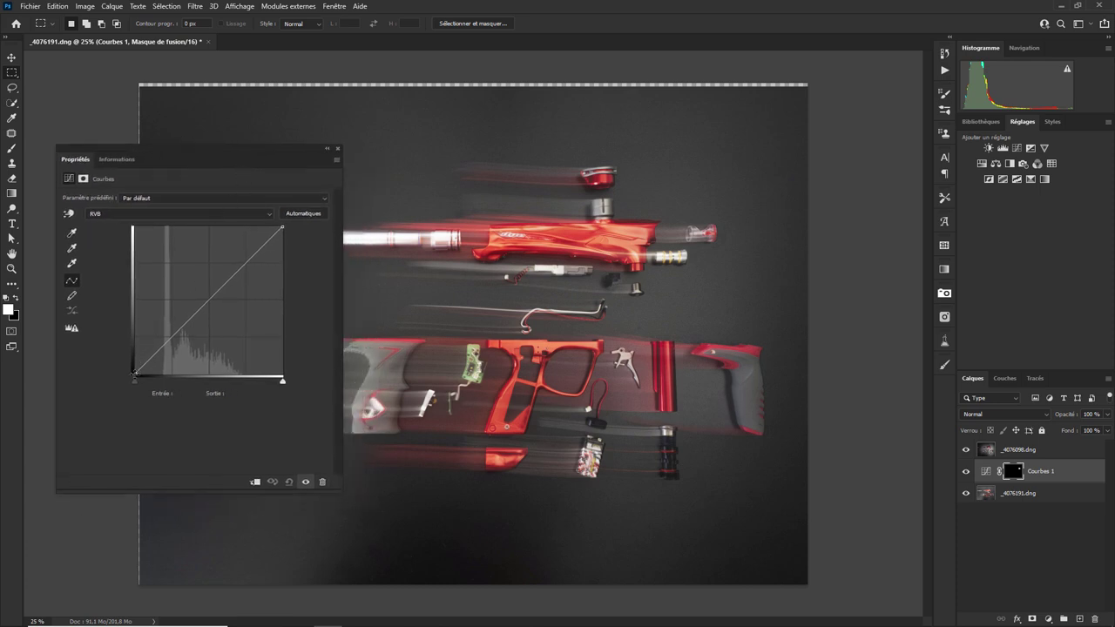
mouse_move(134, 372)
left_mouse_down()
mouse_move(135, 334)
mouse_move(135, 374)
left_mouse_up()
left_click(337, 150)
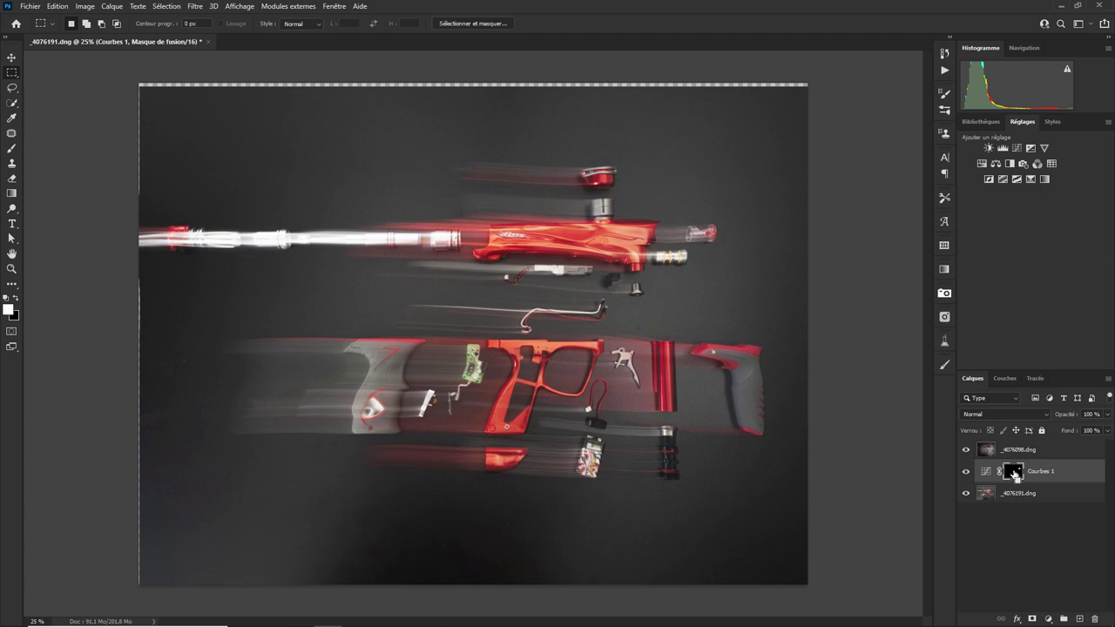
key("ctrl+e")
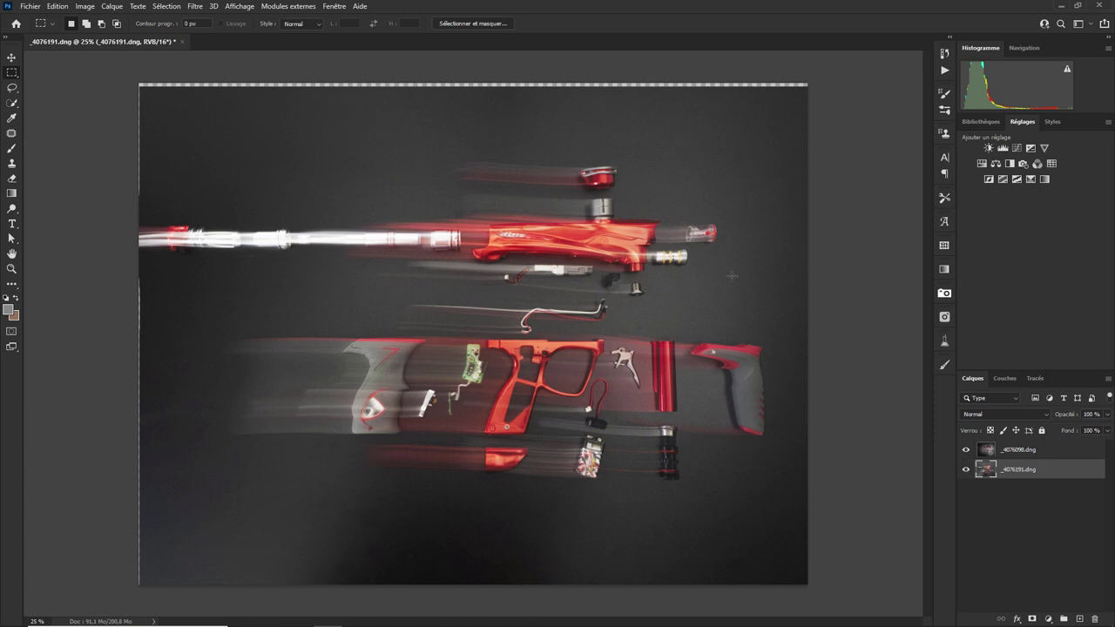
Add a Courbes 1 curves layer with its black point raised to output 50
left_click(1049, 619)
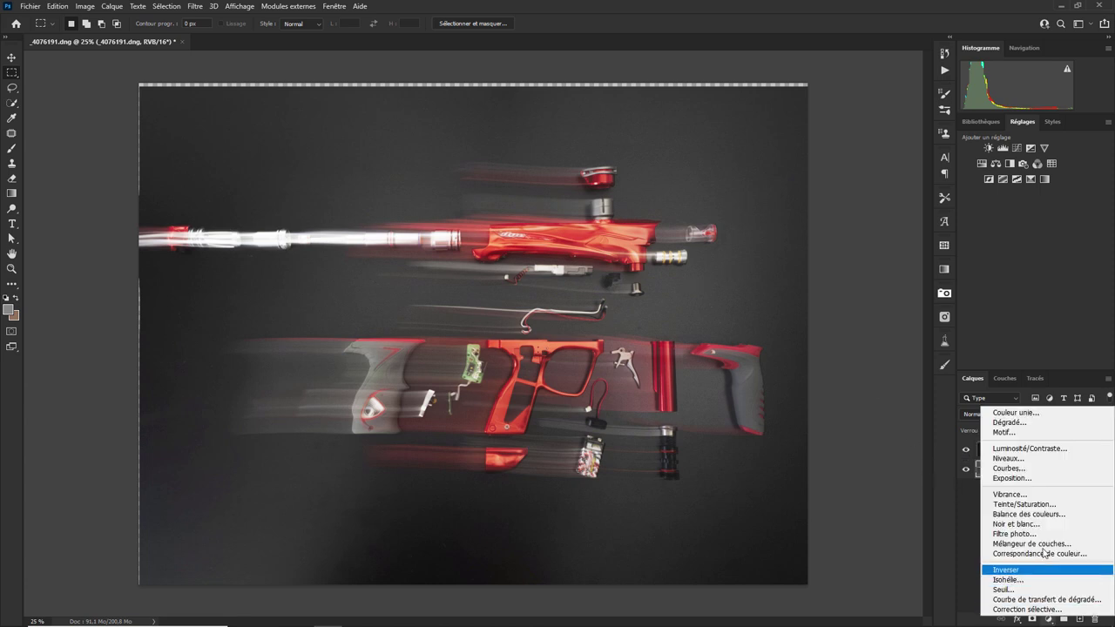
left_click(1010, 468)
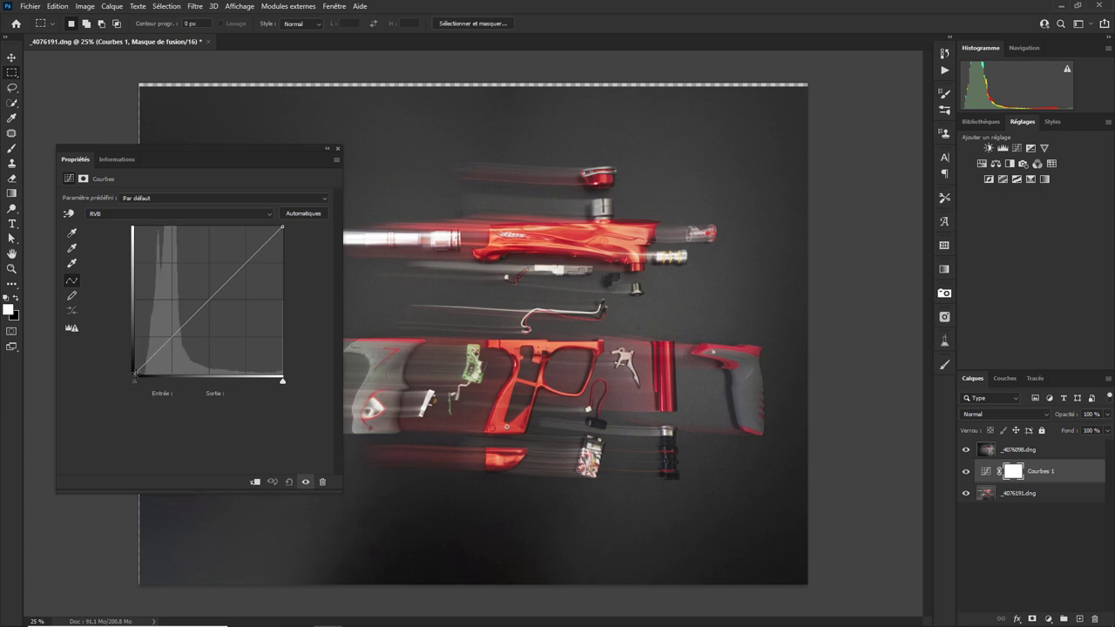
left_click_drag(135, 377, 135, 339)
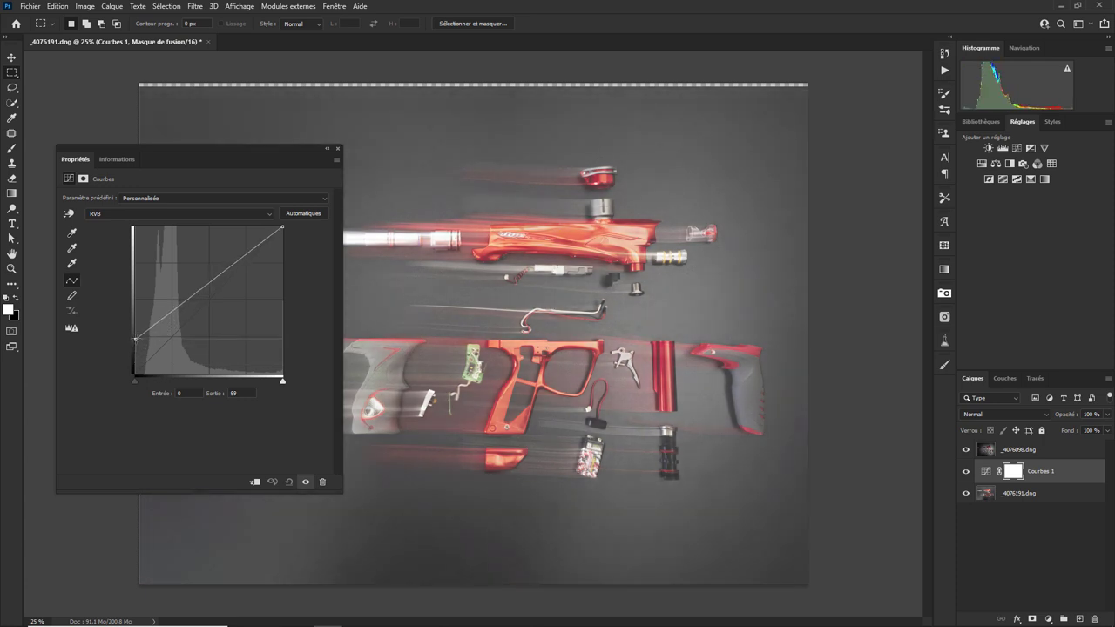
left_click_drag(135, 339, 135, 345)
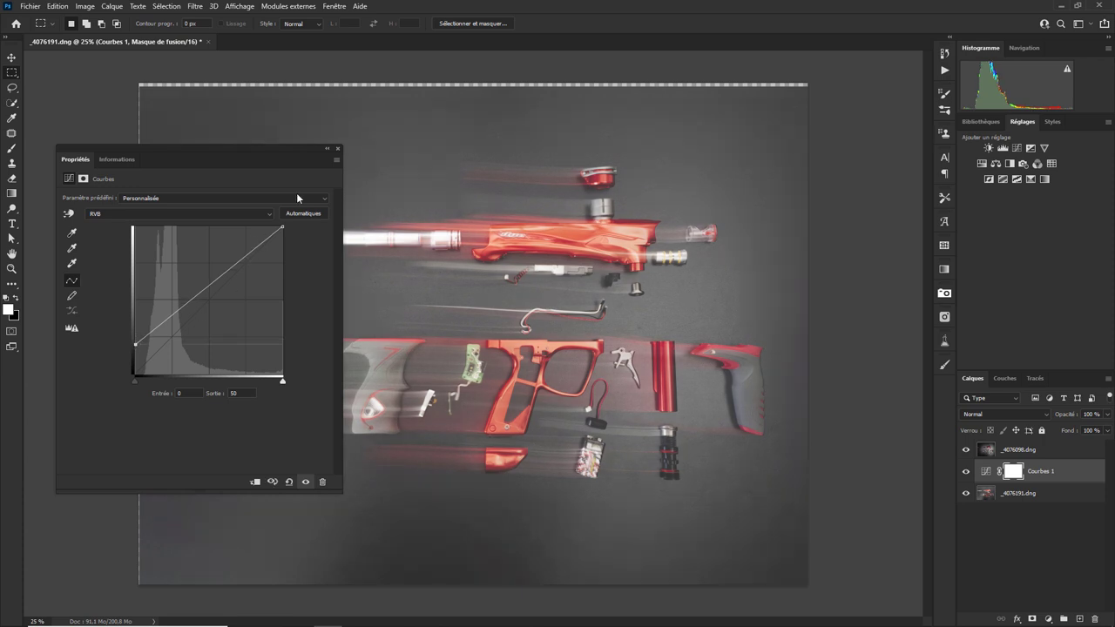
left_click(338, 148)
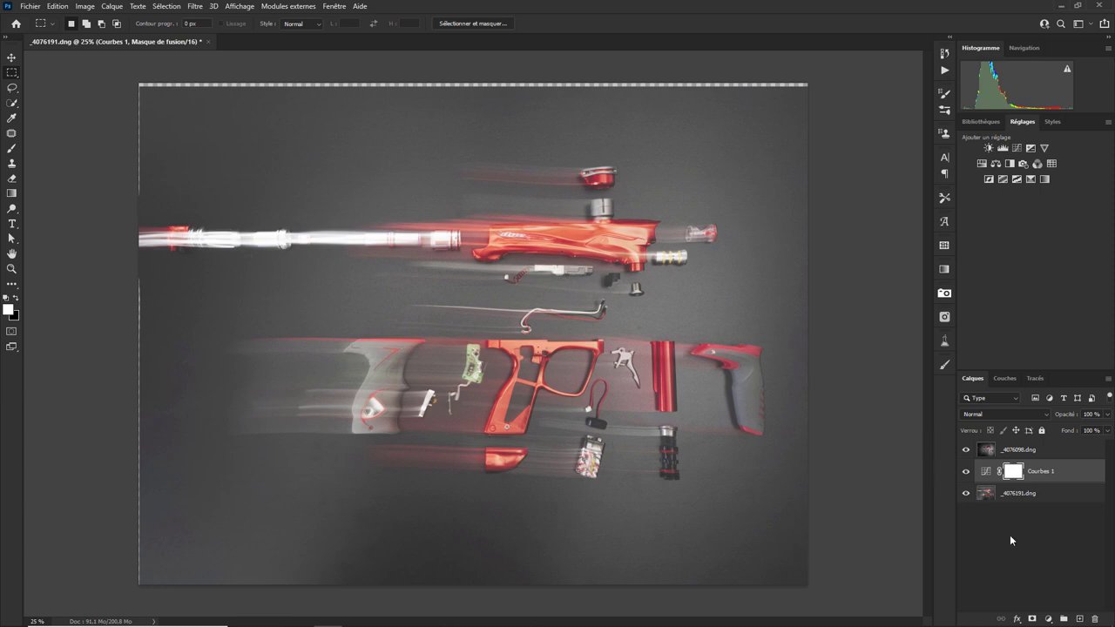
Add a Teinte/Saturation 1 adjustment layer with Saturation set to -39
left_click(1050, 620)
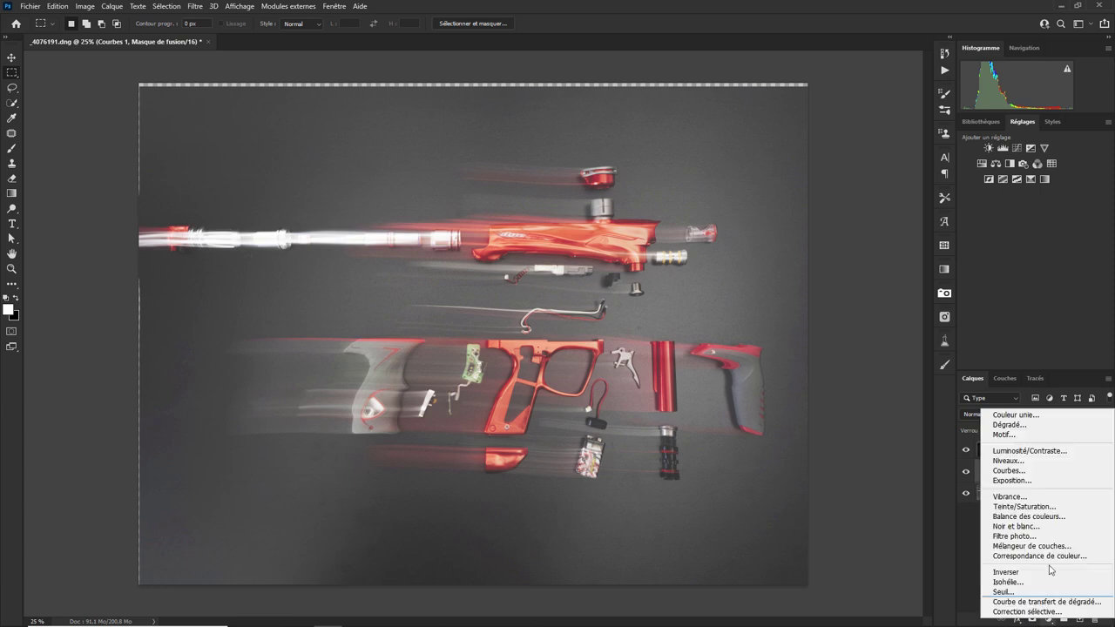
left_click(1028, 507)
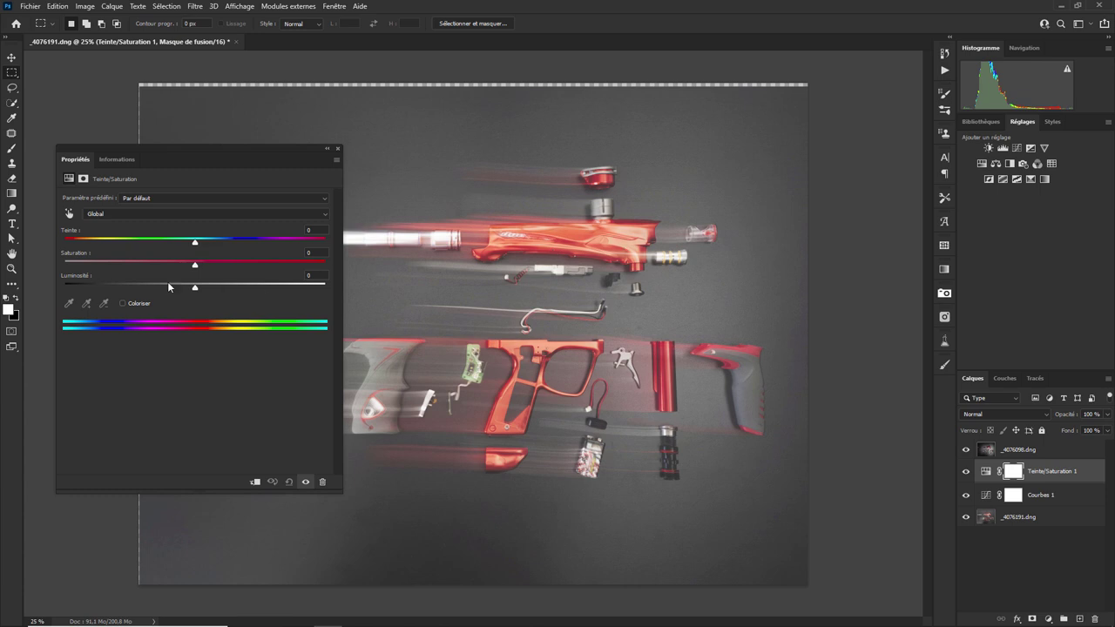
left_click_drag(195, 264, 144, 270)
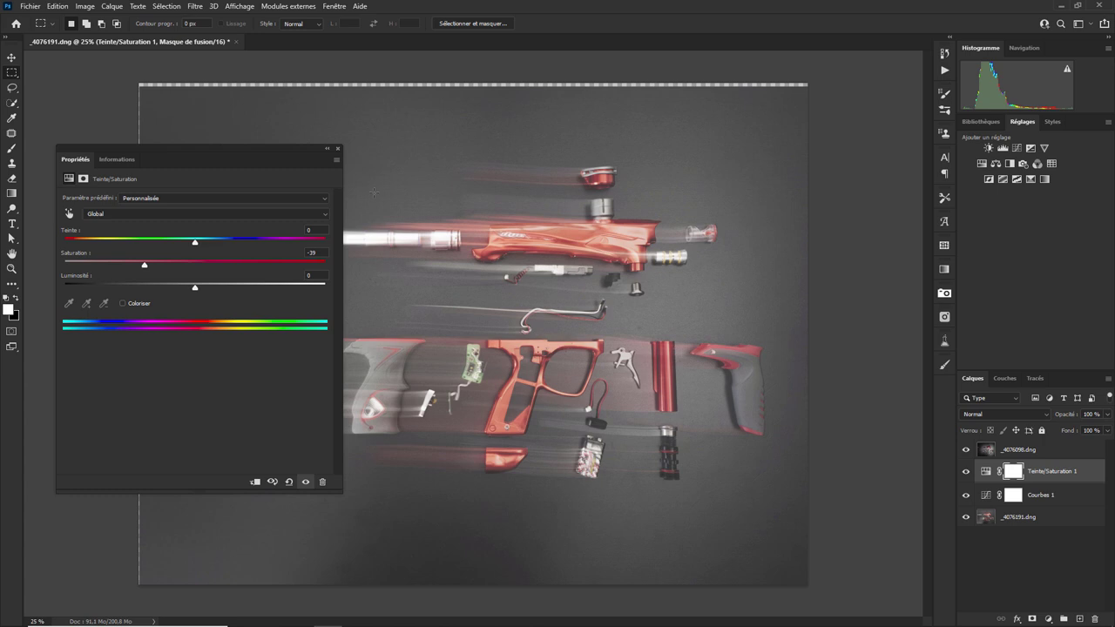
left_click(338, 150)
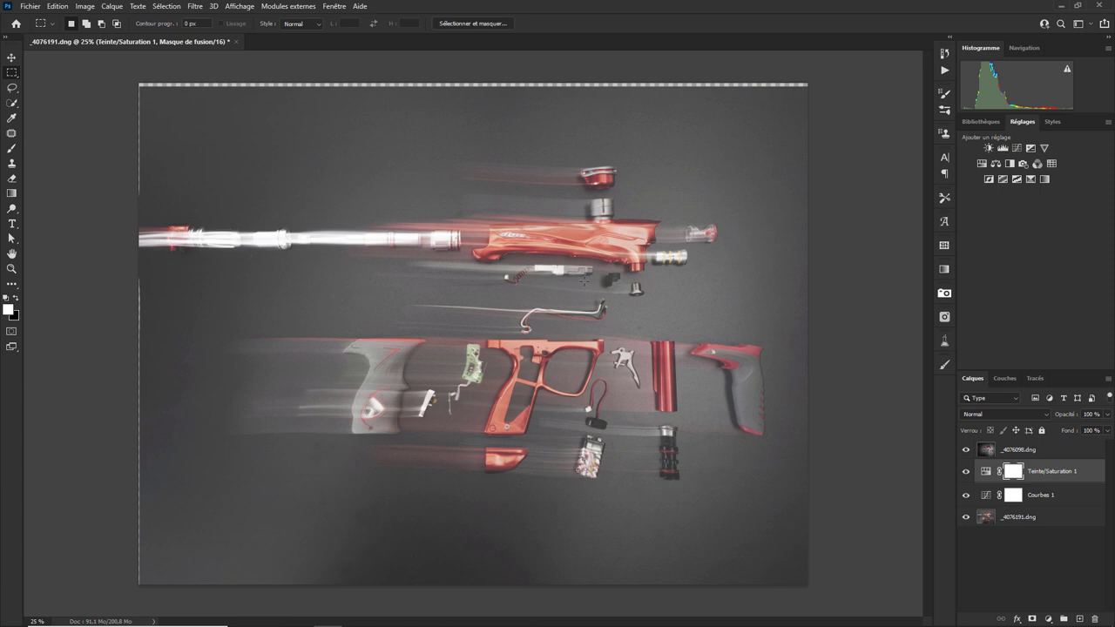
left_click(86, 8)
mouse_move(97, 36)
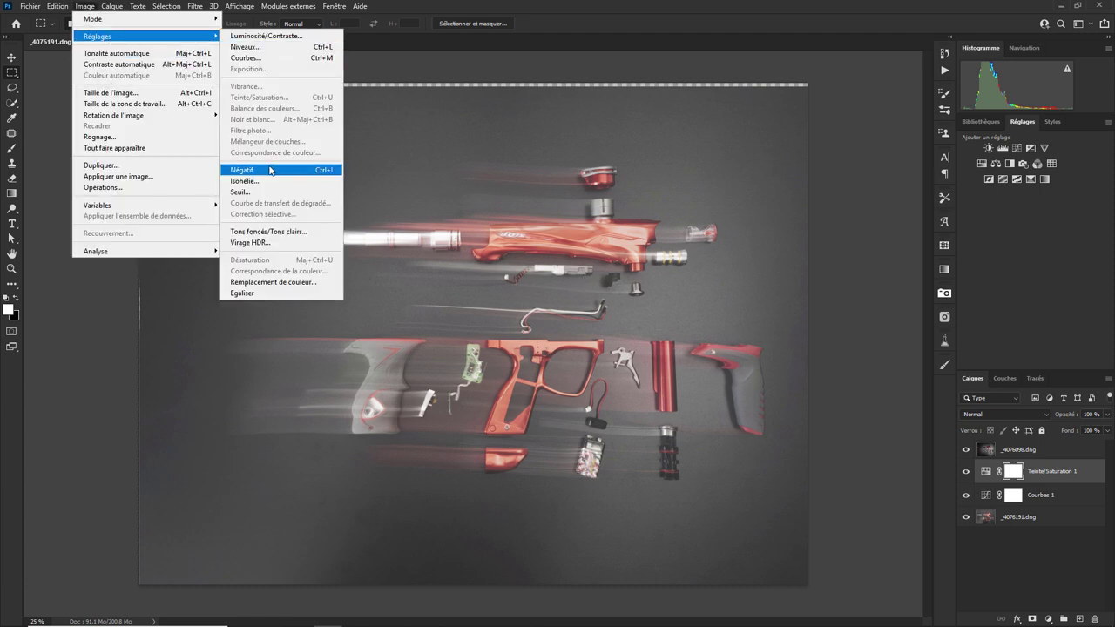
Invert the Teinte/Saturation 1 mask to black and zoom in on the marker body
left_click(272, 170)
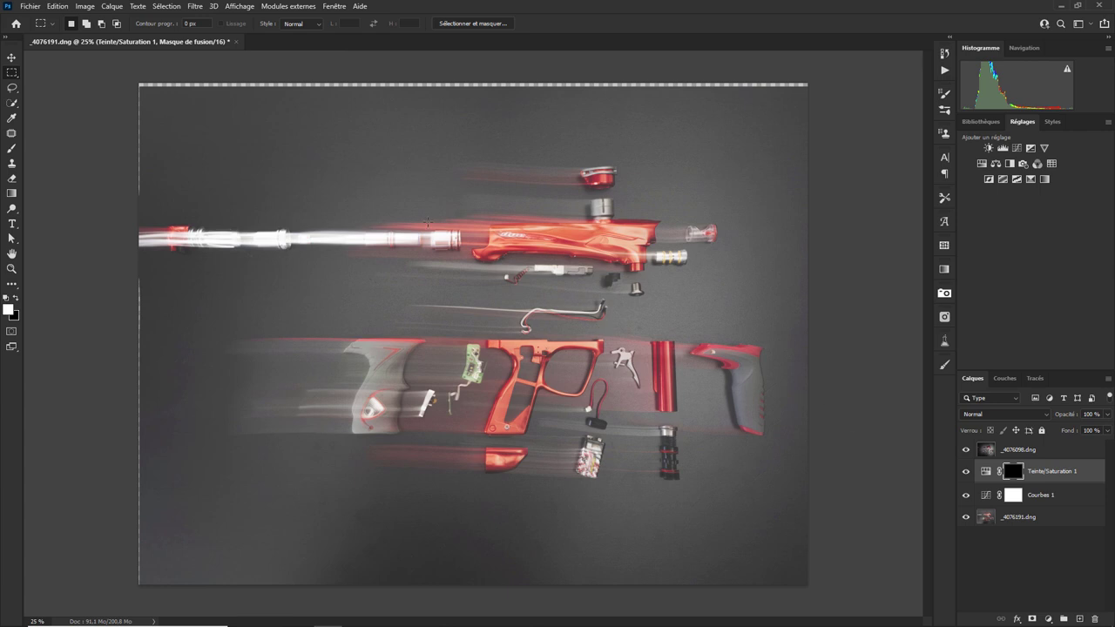
scroll(481, 229, "up", 3)
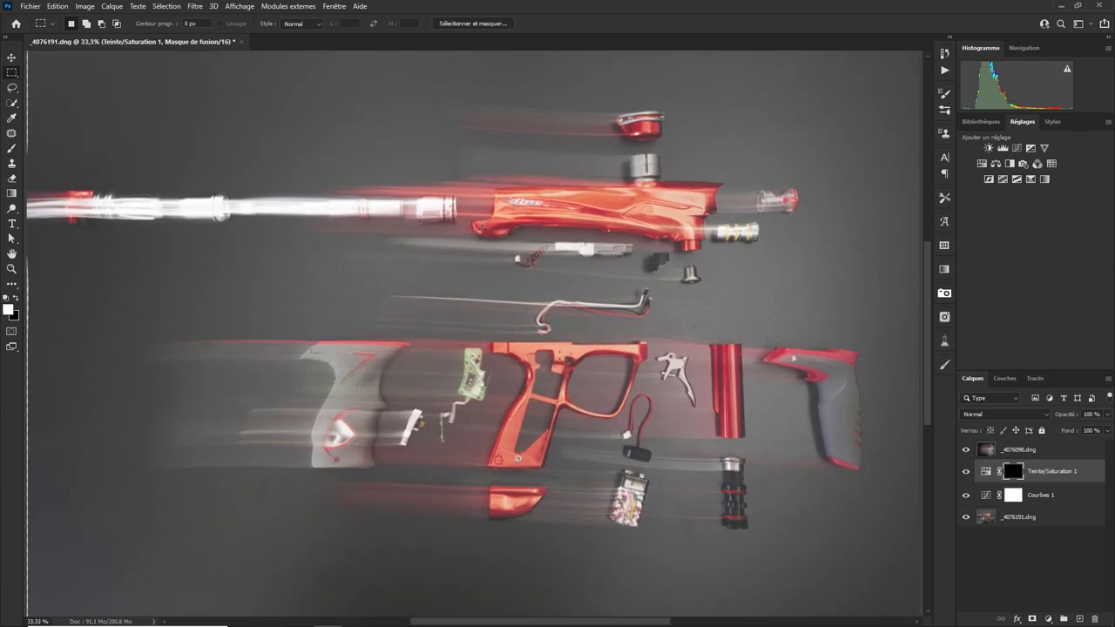
left_click_drag(532, 167, 382, 366)
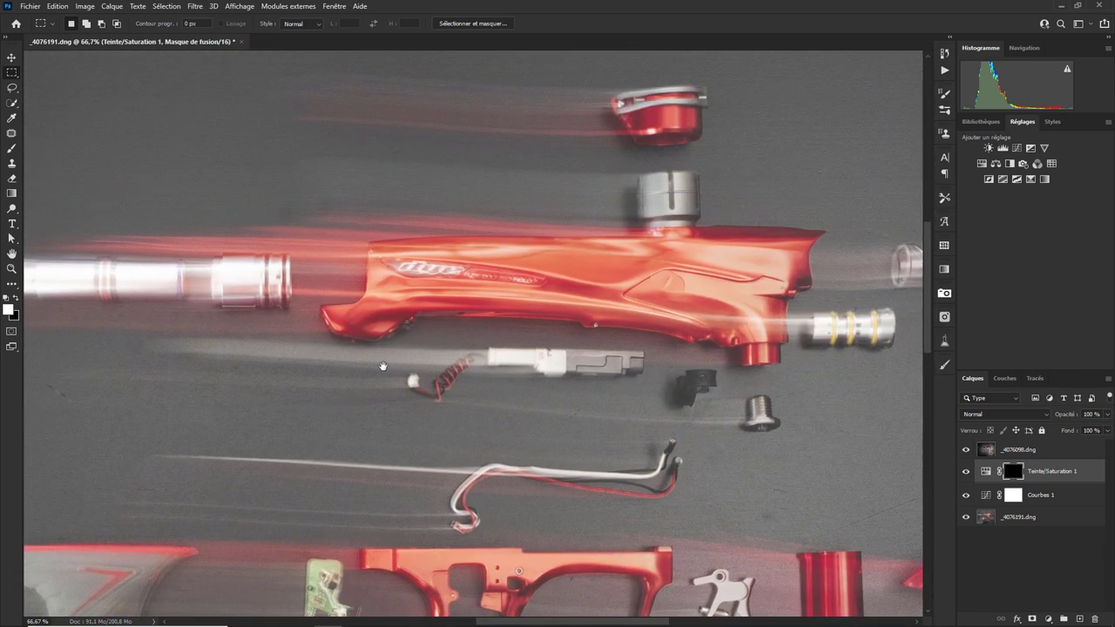
With the Brush, paint white on the mask along the rear and left grips' blurred top edges
left_click(11, 151)
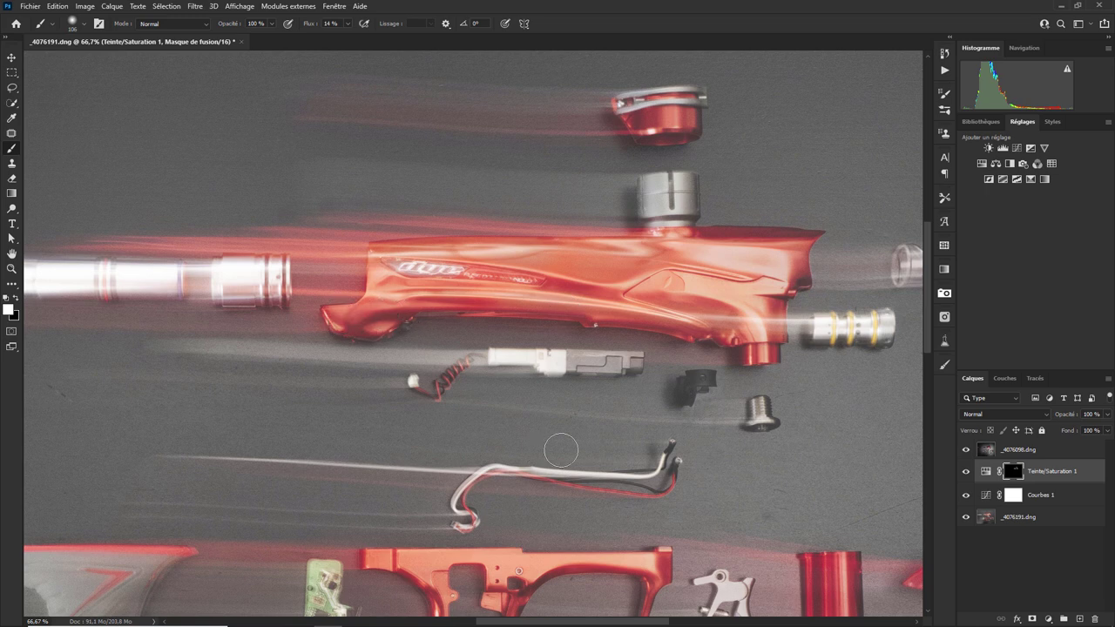
left_click_drag(568, 504, 540, 214)
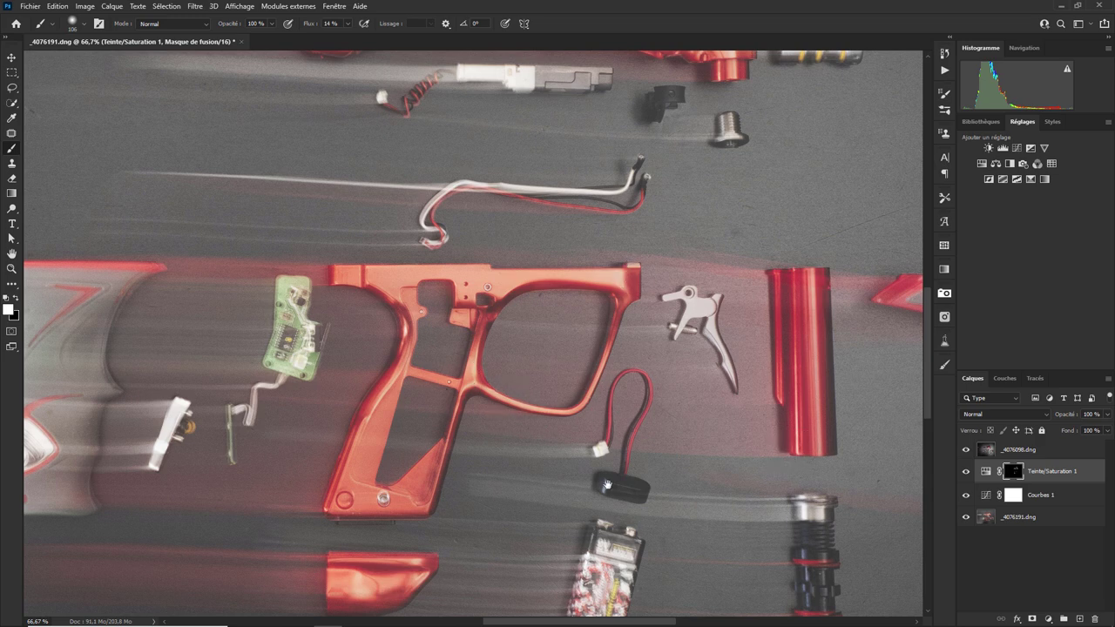
left_click_drag(508, 510, 645, 278)
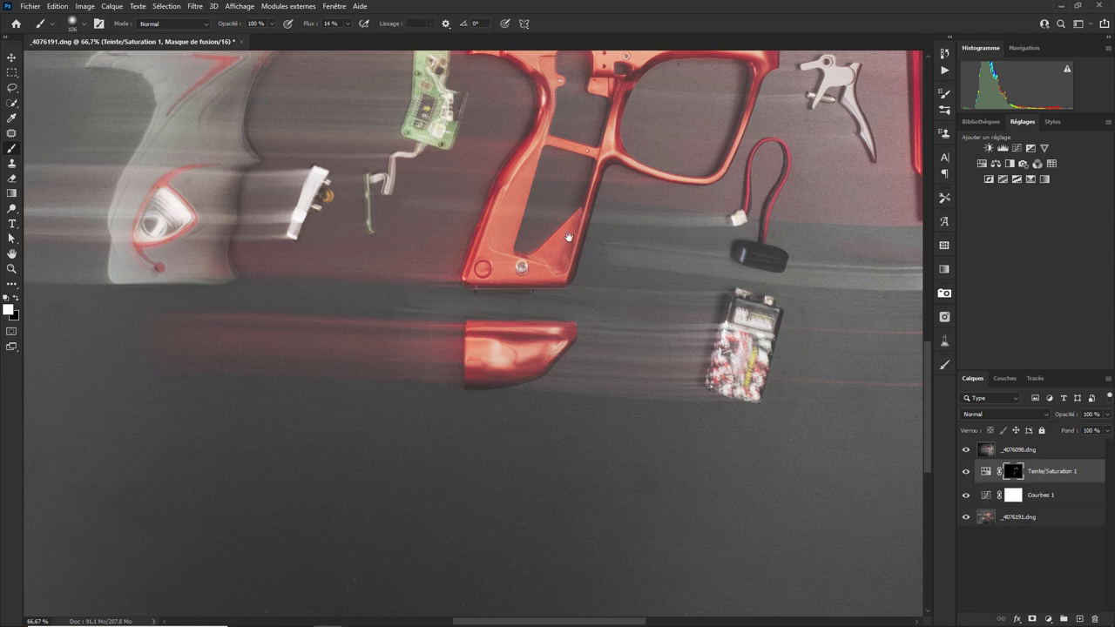
left_click_drag(568, 237, 301, 427)
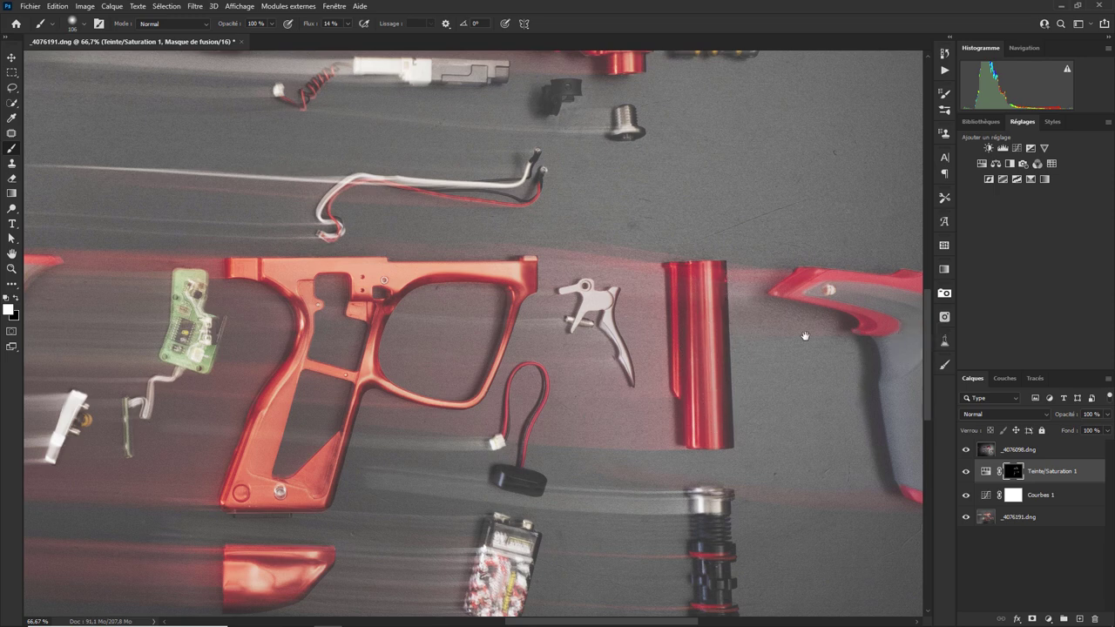
left_click_drag(881, 322, 664, 341)
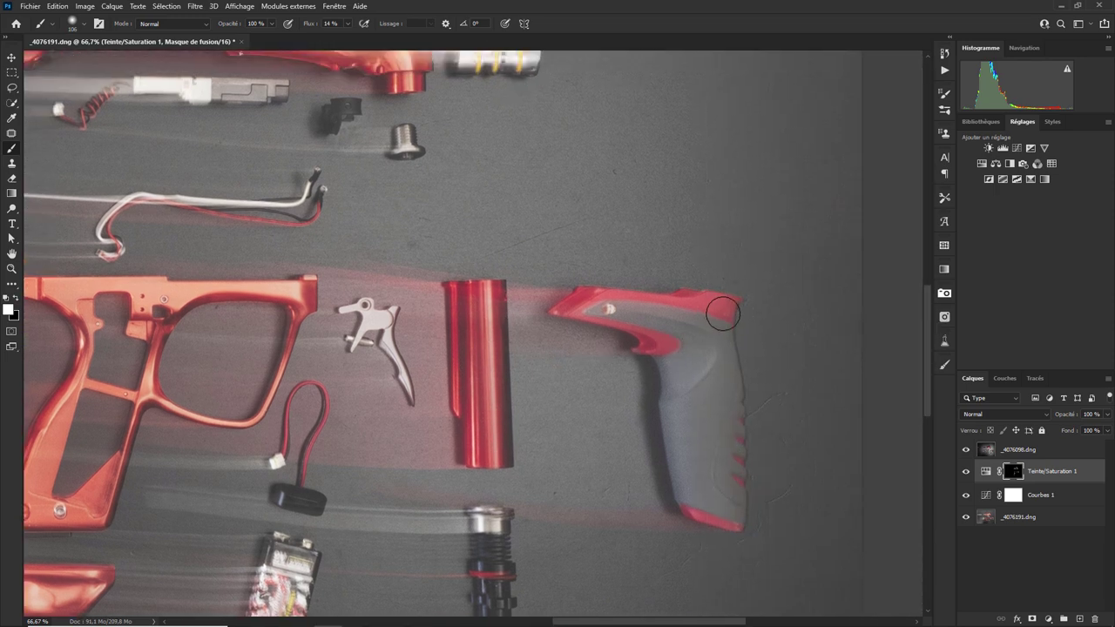
left_click_drag(722, 313, 672, 299)
left_click_drag(237, 389, 781, 432)
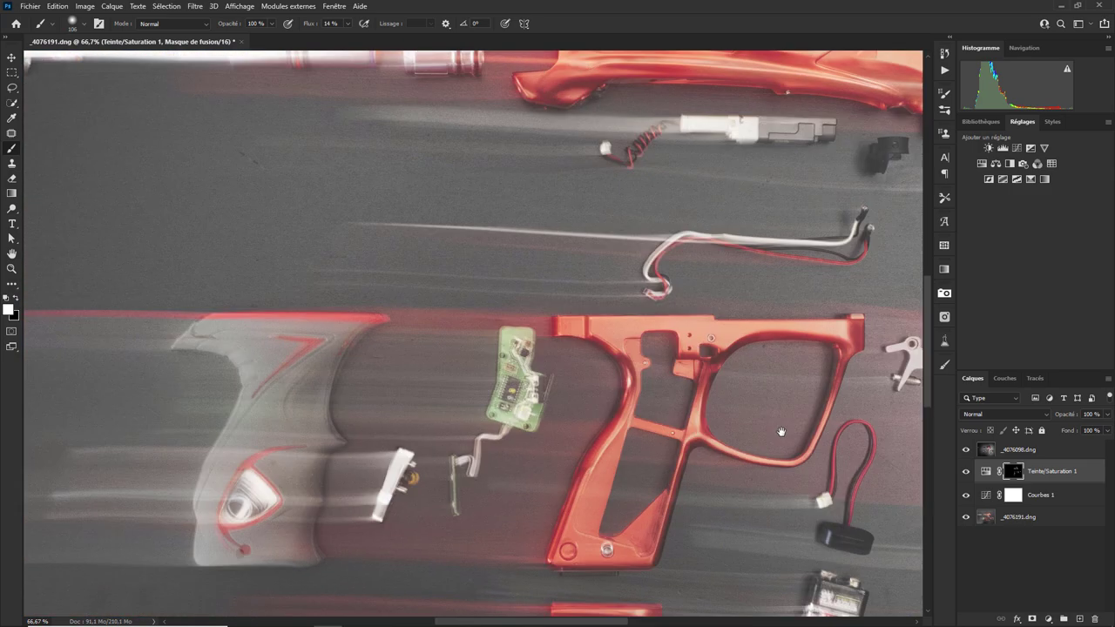
left_click_drag(289, 426, 447, 438)
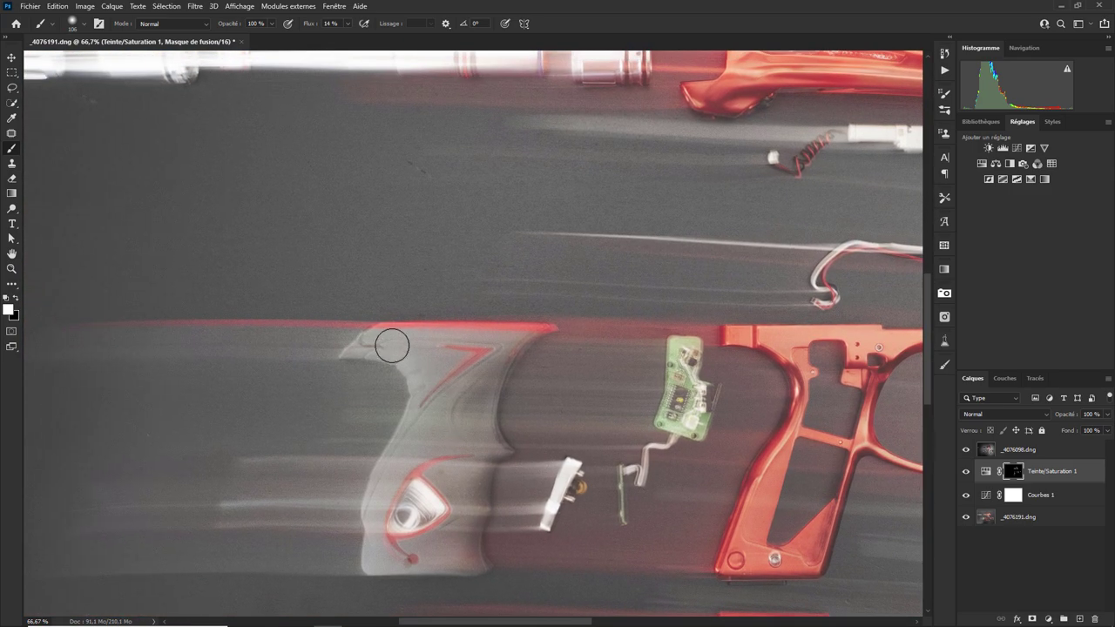
left_click_drag(391, 346, 444, 331)
Paint white over the blurred barrel streak so it is desaturated too
left_click_drag(431, 163, 441, 432)
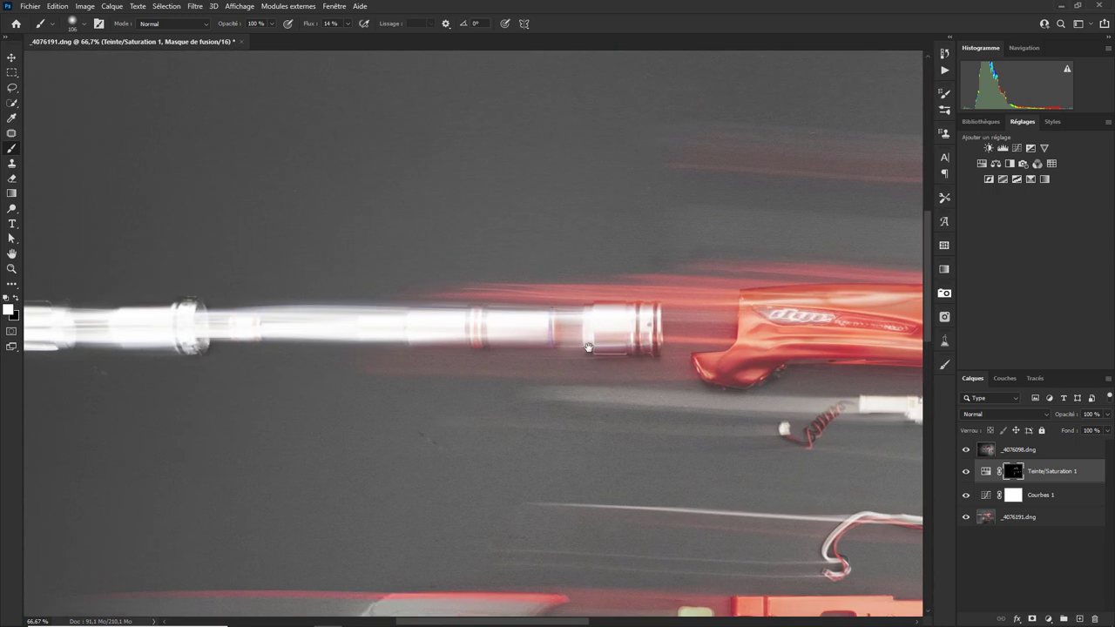
left_click_drag(258, 328, 560, 351)
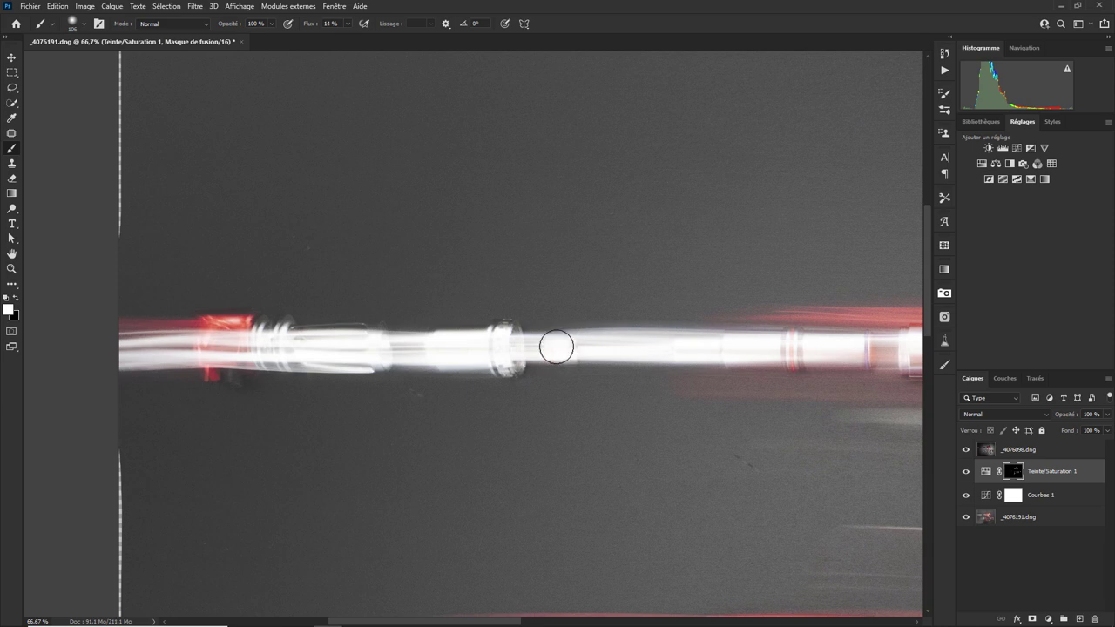
left_click_drag(218, 323, 215, 330)
scroll(902, 325, "down", 2)
scroll(902, 325, "down", 3)
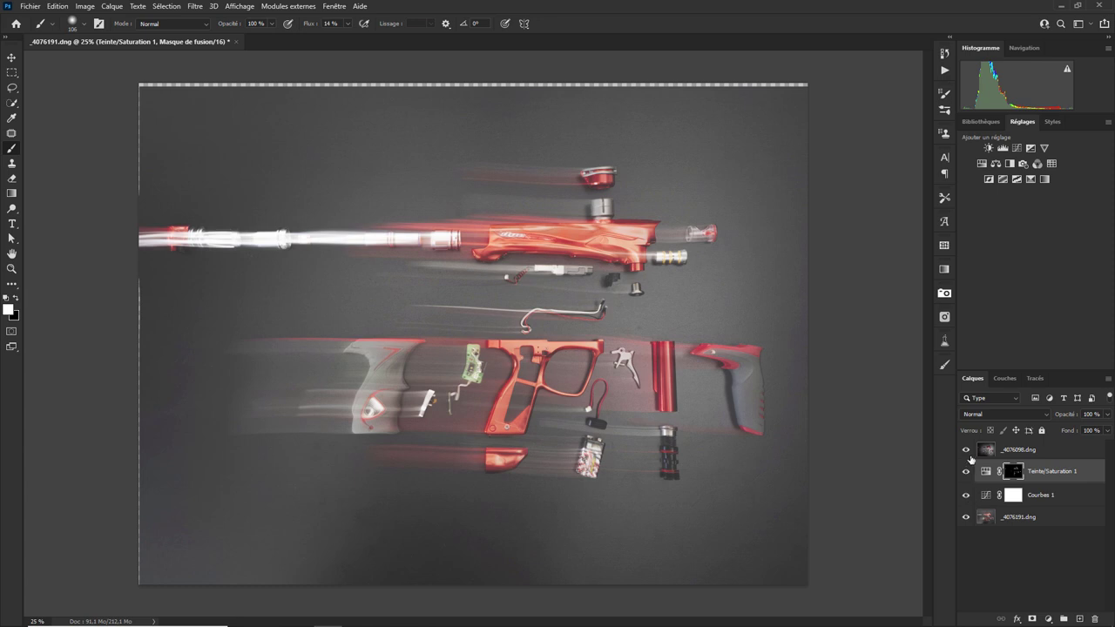
left_click_drag(964, 450, 968, 490)
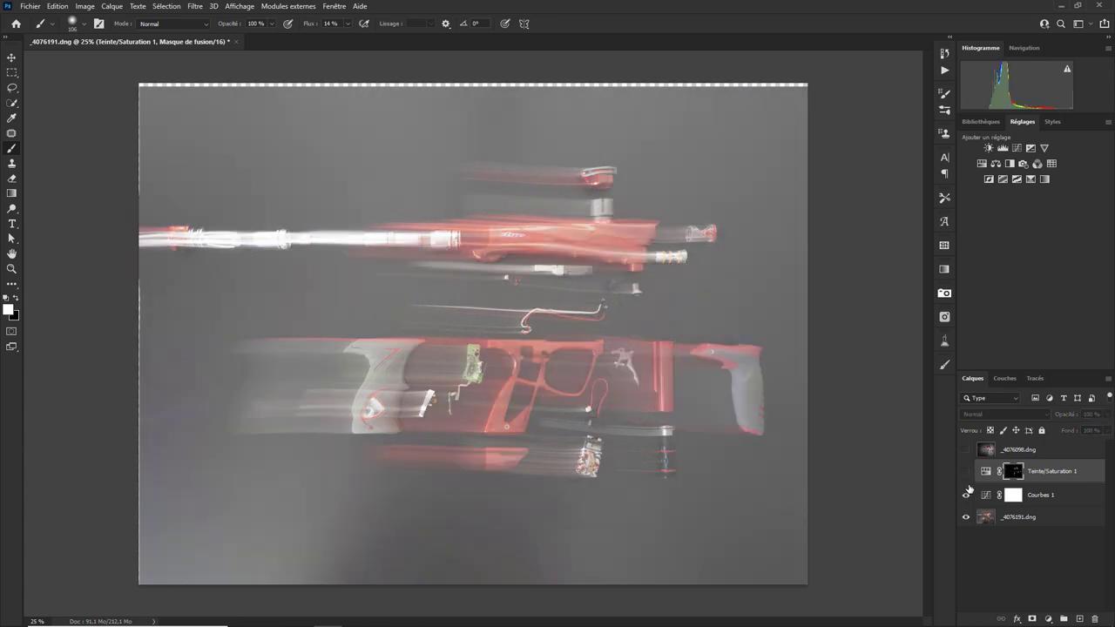
left_click(965, 495)
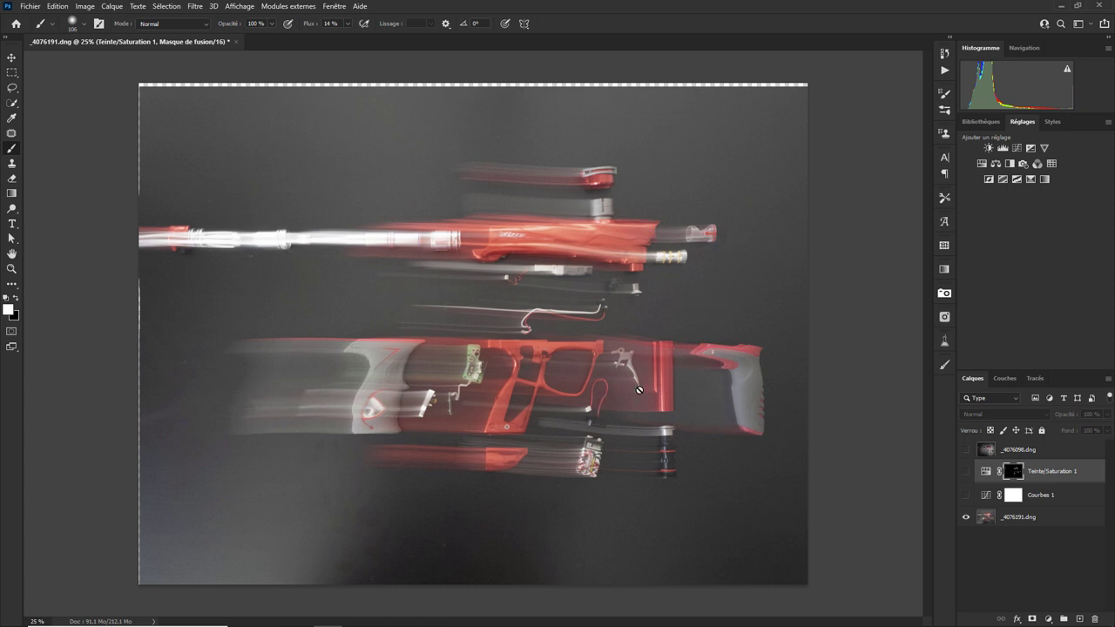
left_click(965, 495)
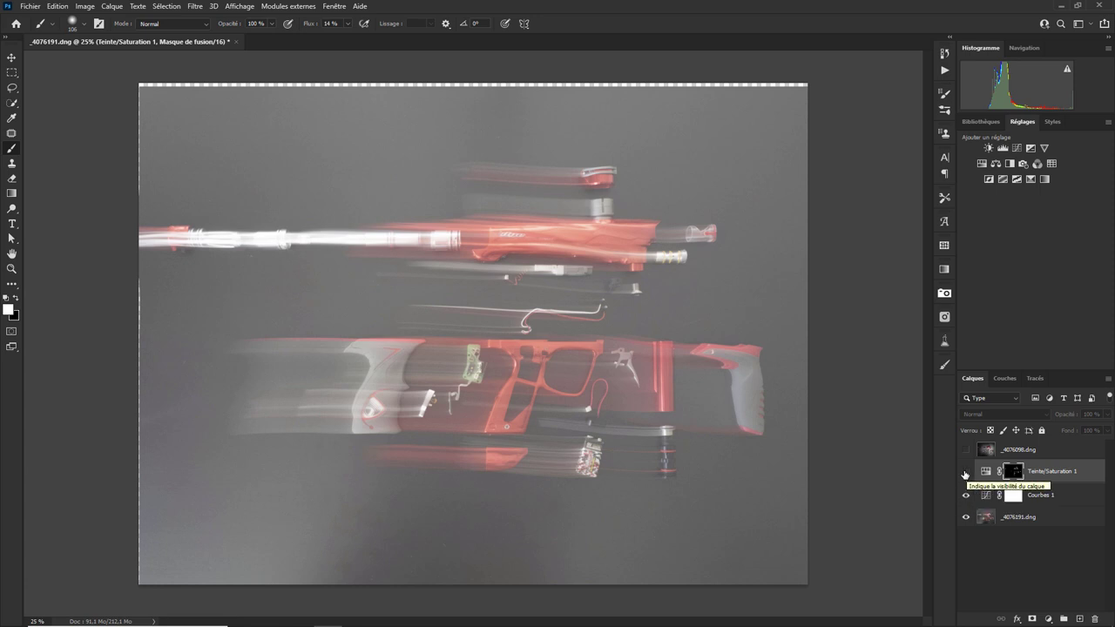
left_click(965, 472)
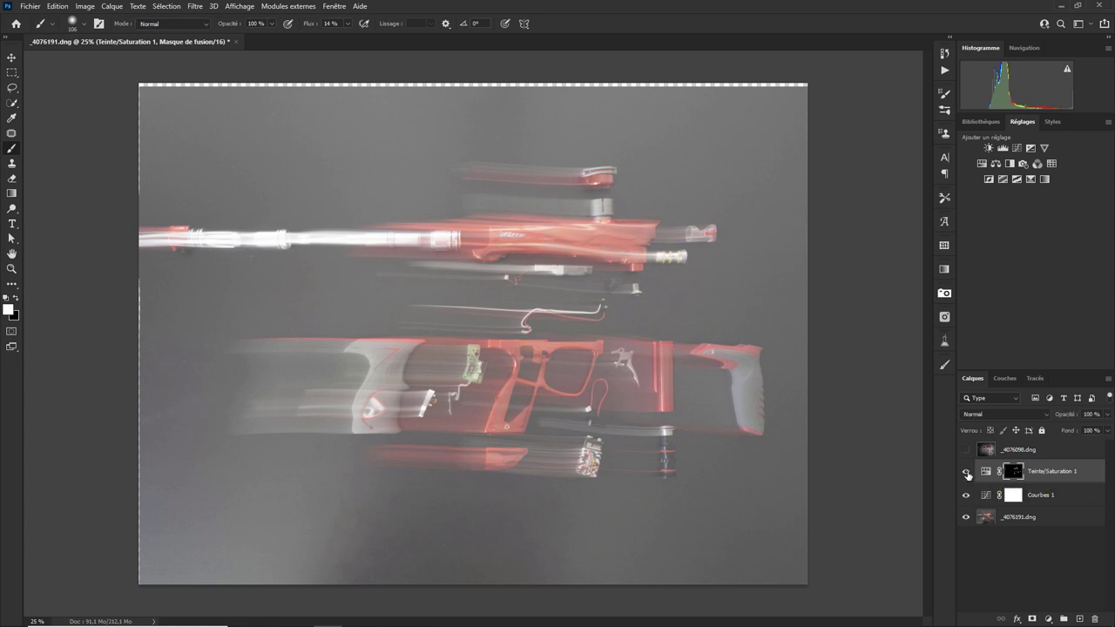
left_click(966, 472)
left_click(965, 472)
left_click(966, 472)
left_click(966, 472)
left_click(965, 472)
left_click(964, 471)
left_click(965, 449)
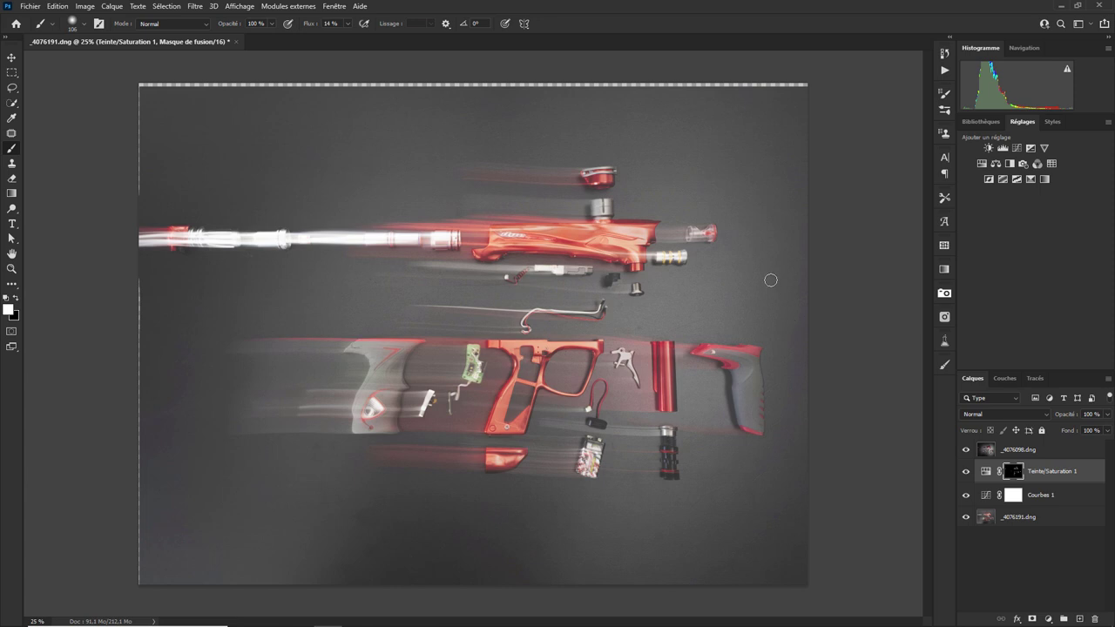